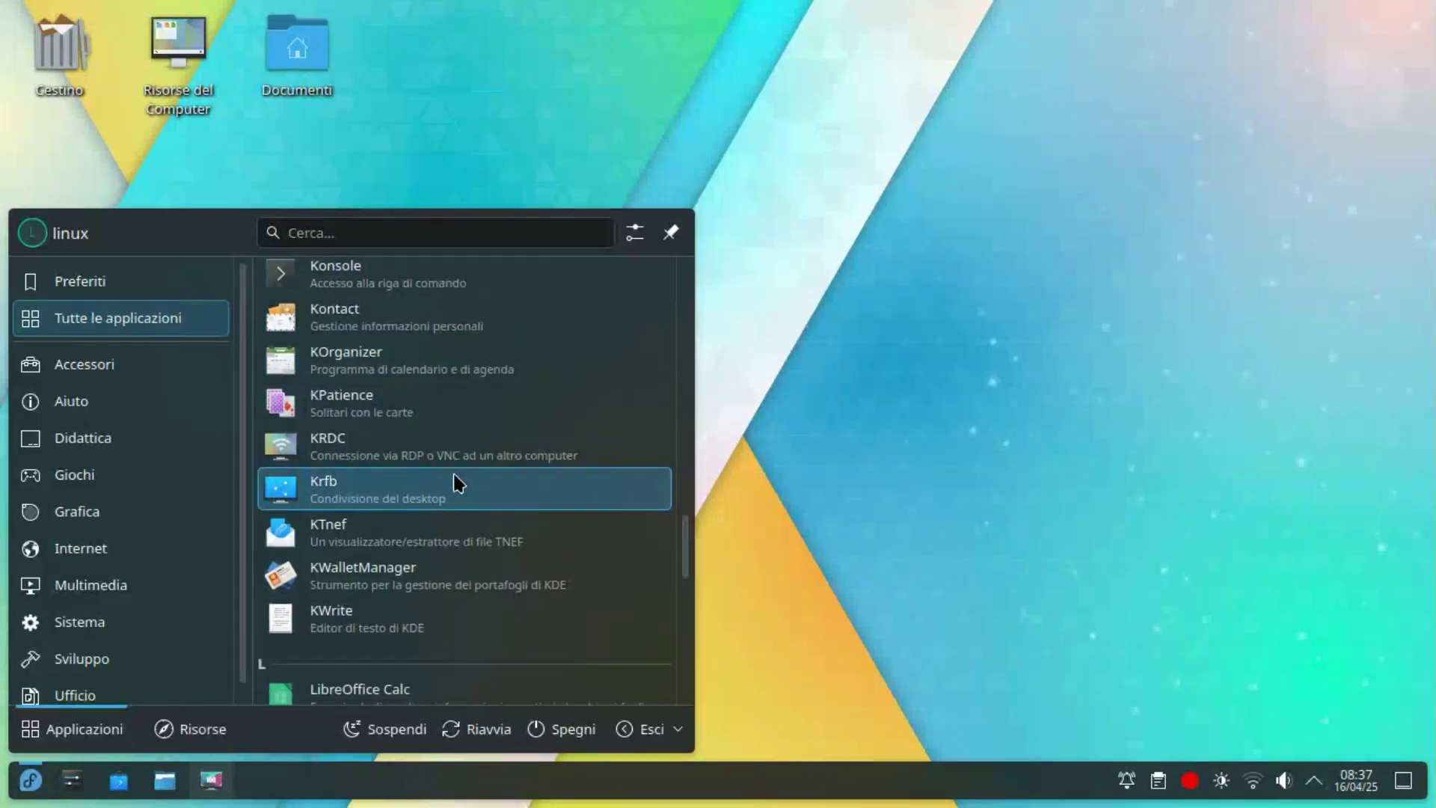
Step: Look through the rest of the all-applications list down to its end, then close the application launcher
scroll(456, 483, down, 5)
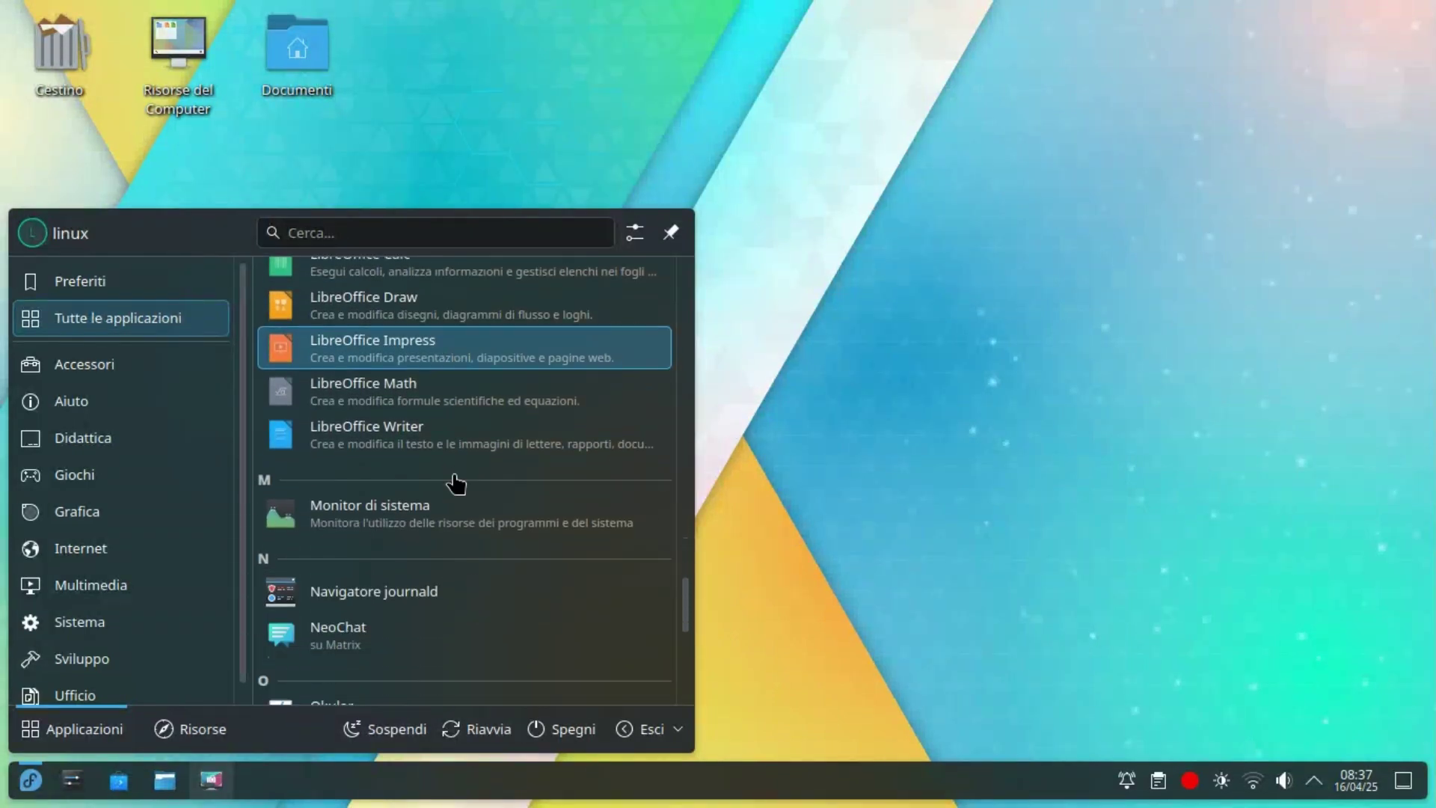
scroll(457, 483, down, 5)
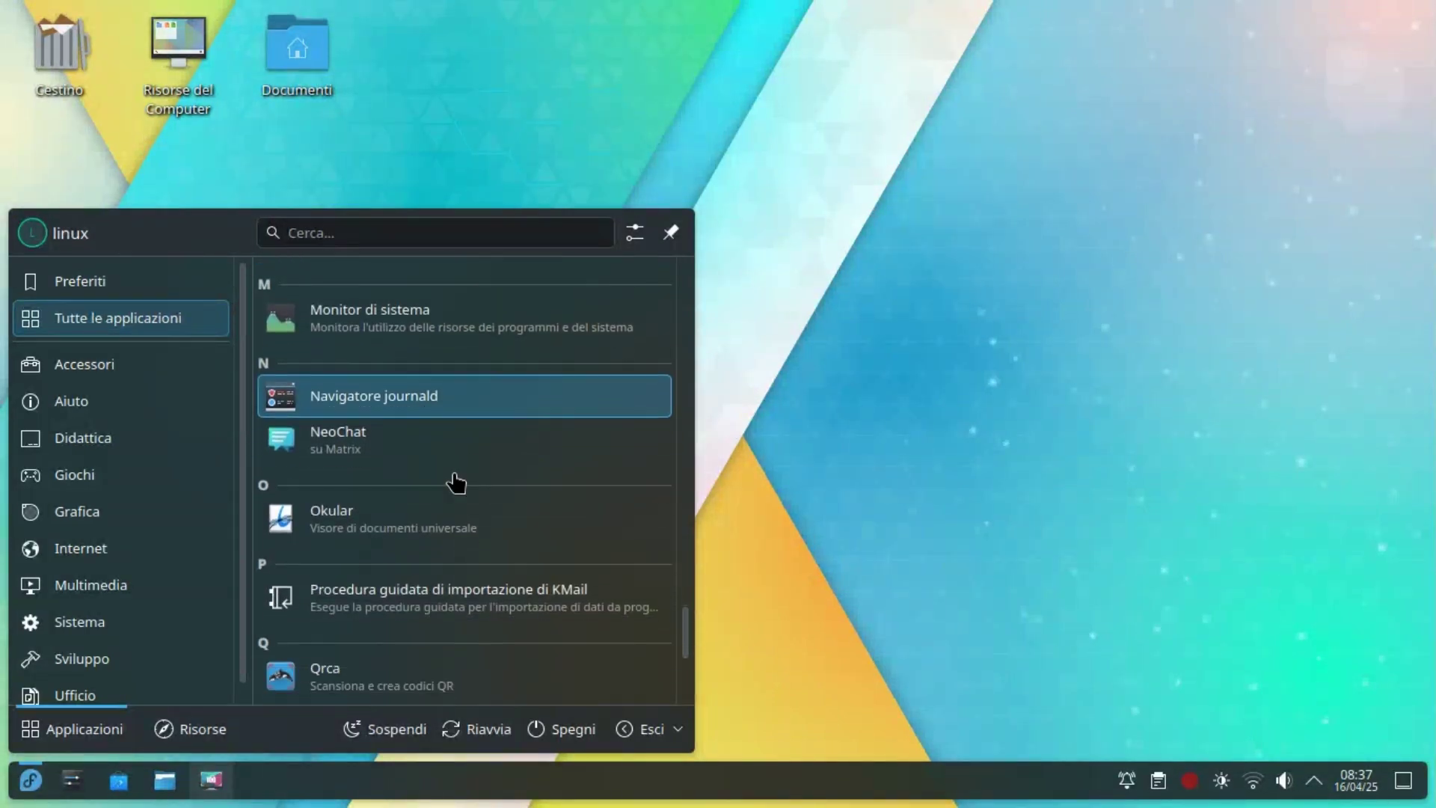
scroll(456, 482, down, 3)
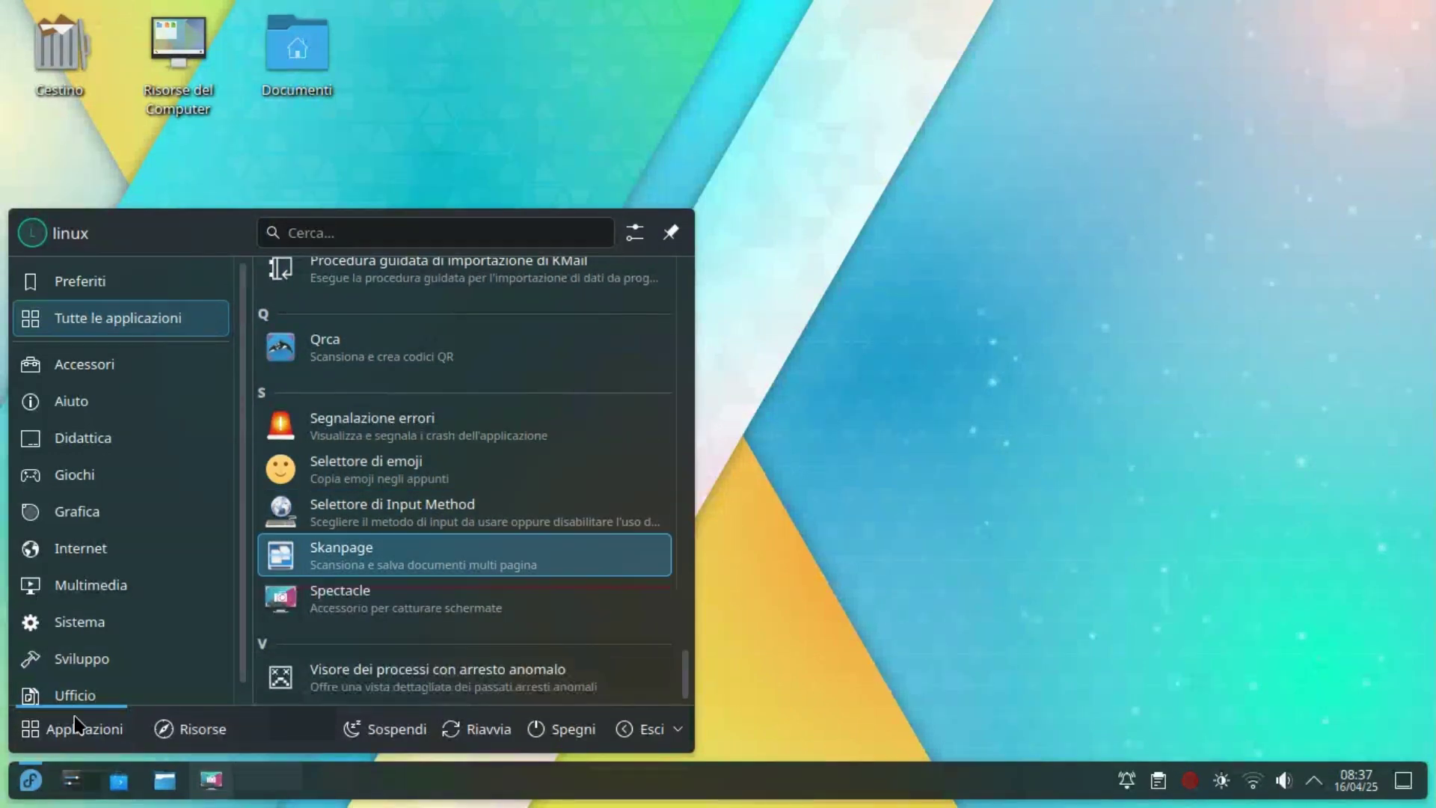
click(37, 781)
click(37, 781)
click(41, 781)
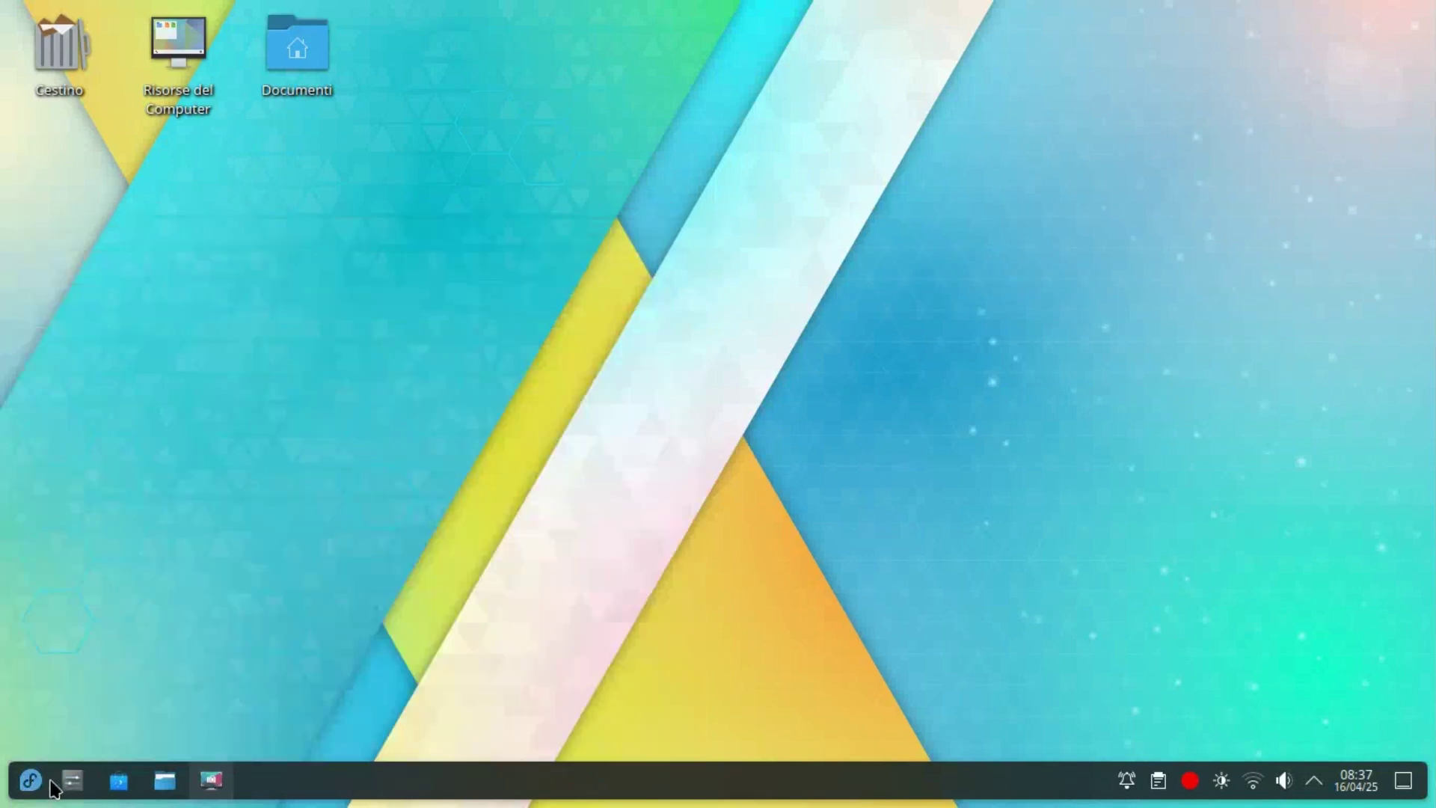
Step: Open System Settings, view the mouse options under Mouse e touchpad and return to the main category list
click(72, 780)
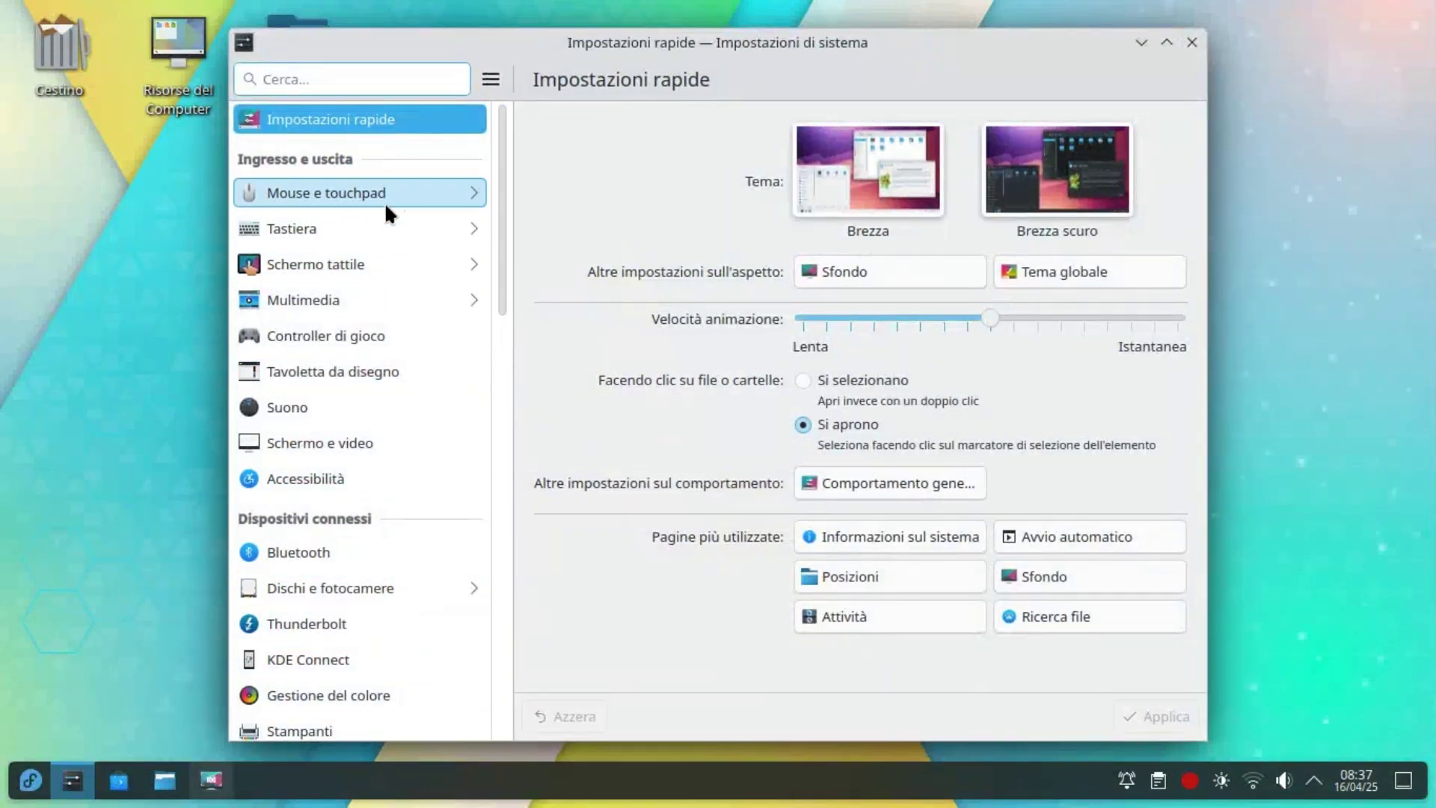
click(384, 201)
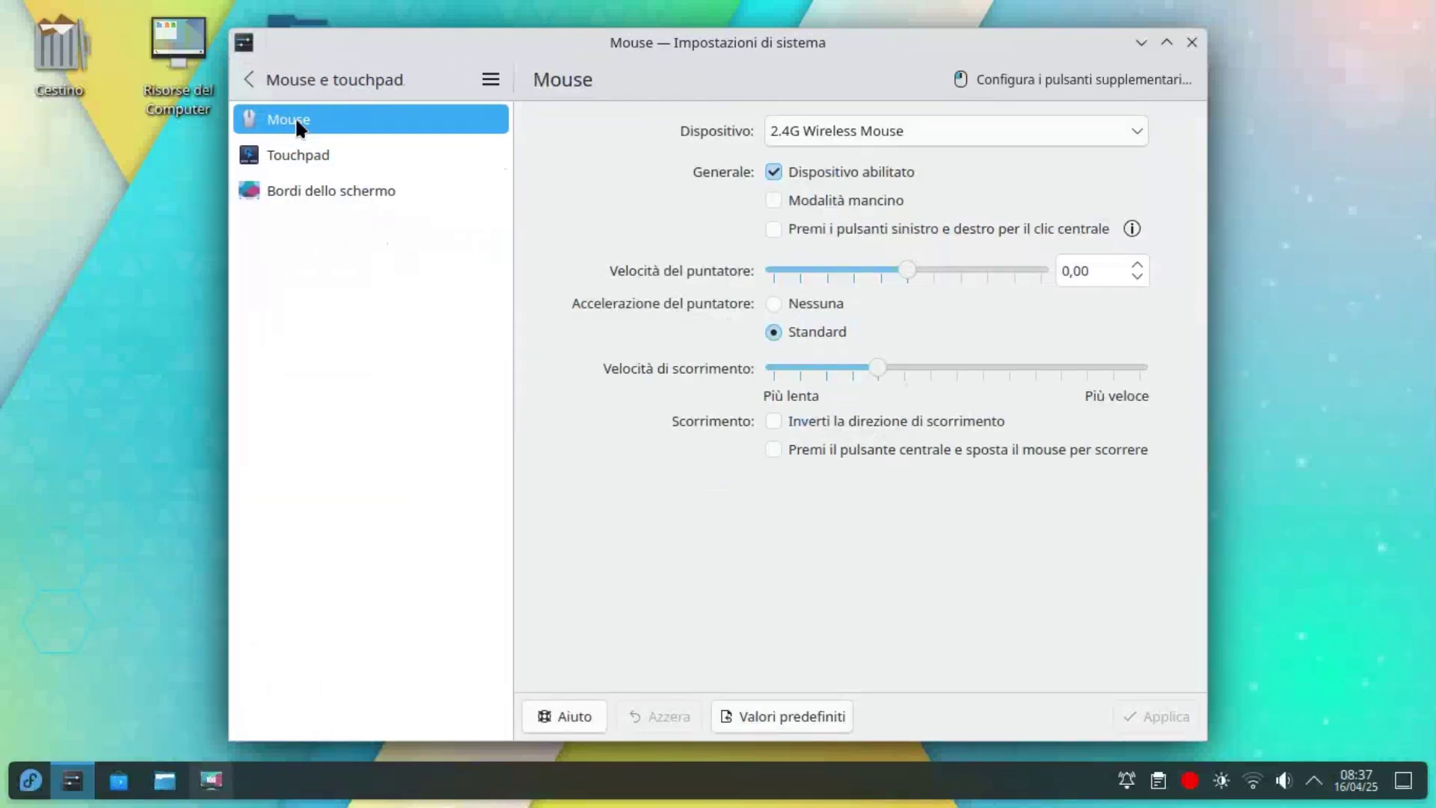
click(281, 78)
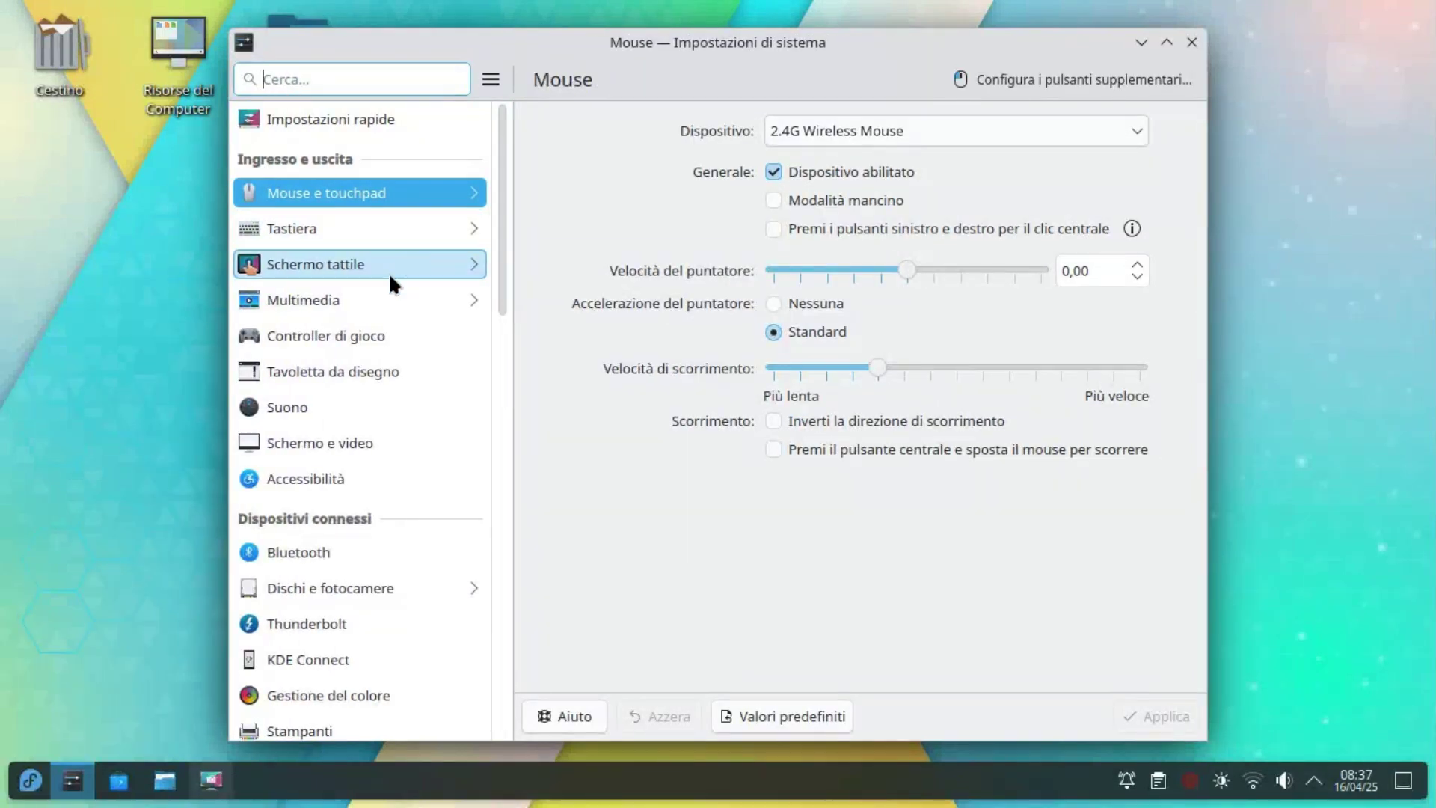
Step: Look through the settings categories down to Sistema and view the Informazioni sul sistema page
scroll(386, 292, down, 5)
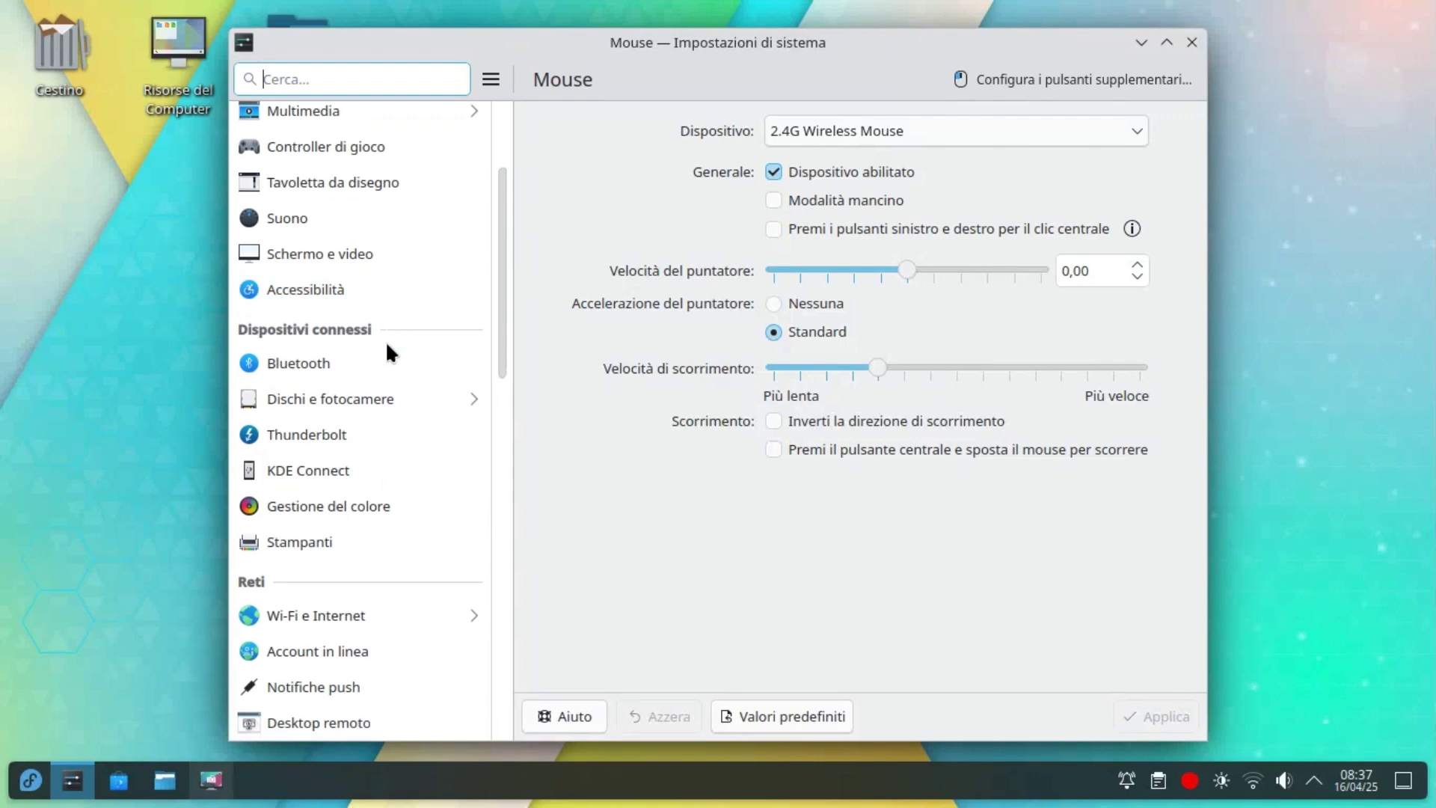
scroll(383, 384, down, 3)
scroll(382, 420, down, 6)
scroll(365, 487, down, 5)
scroll(365, 488, down, 8)
scroll(365, 488, down, 3)
click(360, 567)
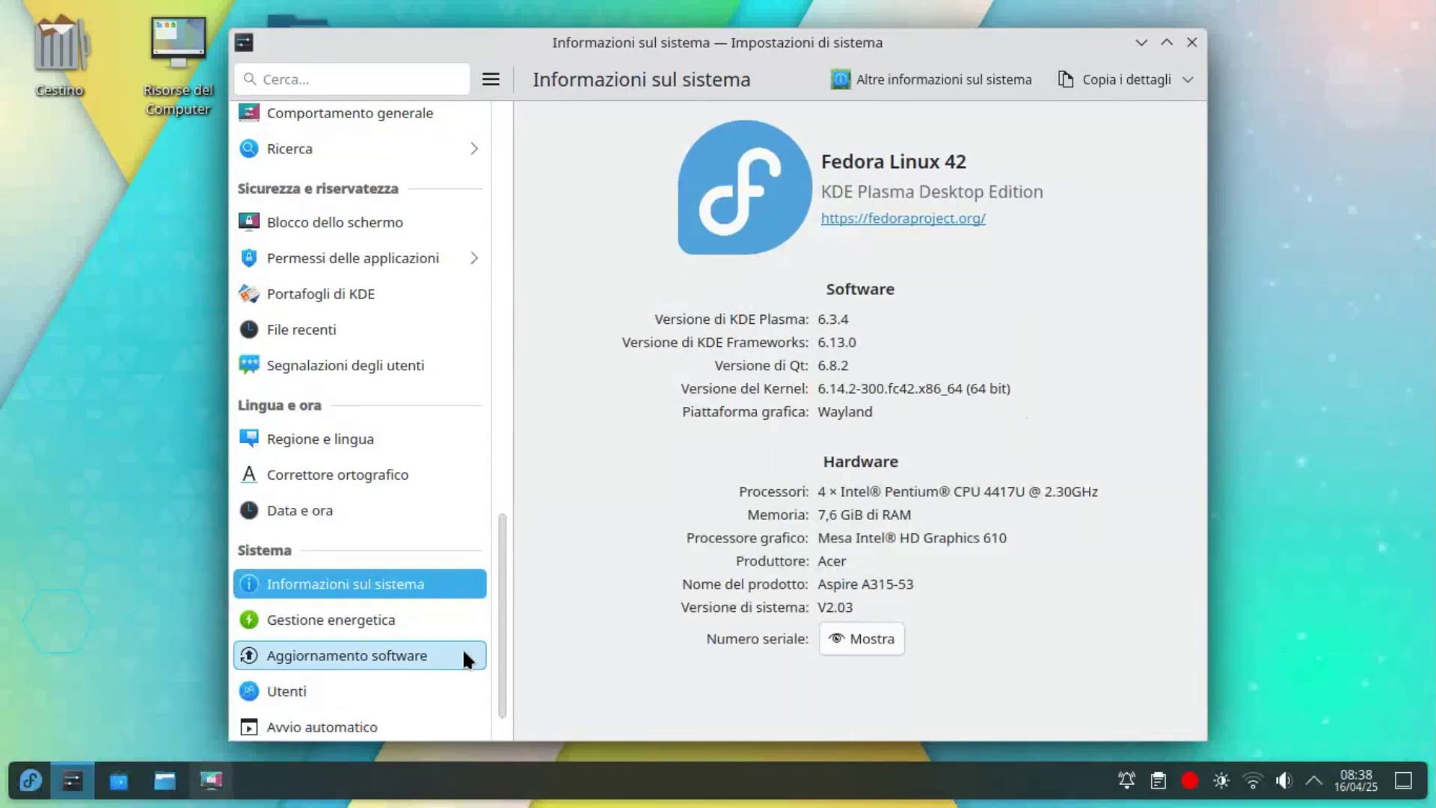
Step: Review the Gestione energetica, Aggiornamento software, Utenti and Avvio automatico pages, then close System Settings
click(424, 608)
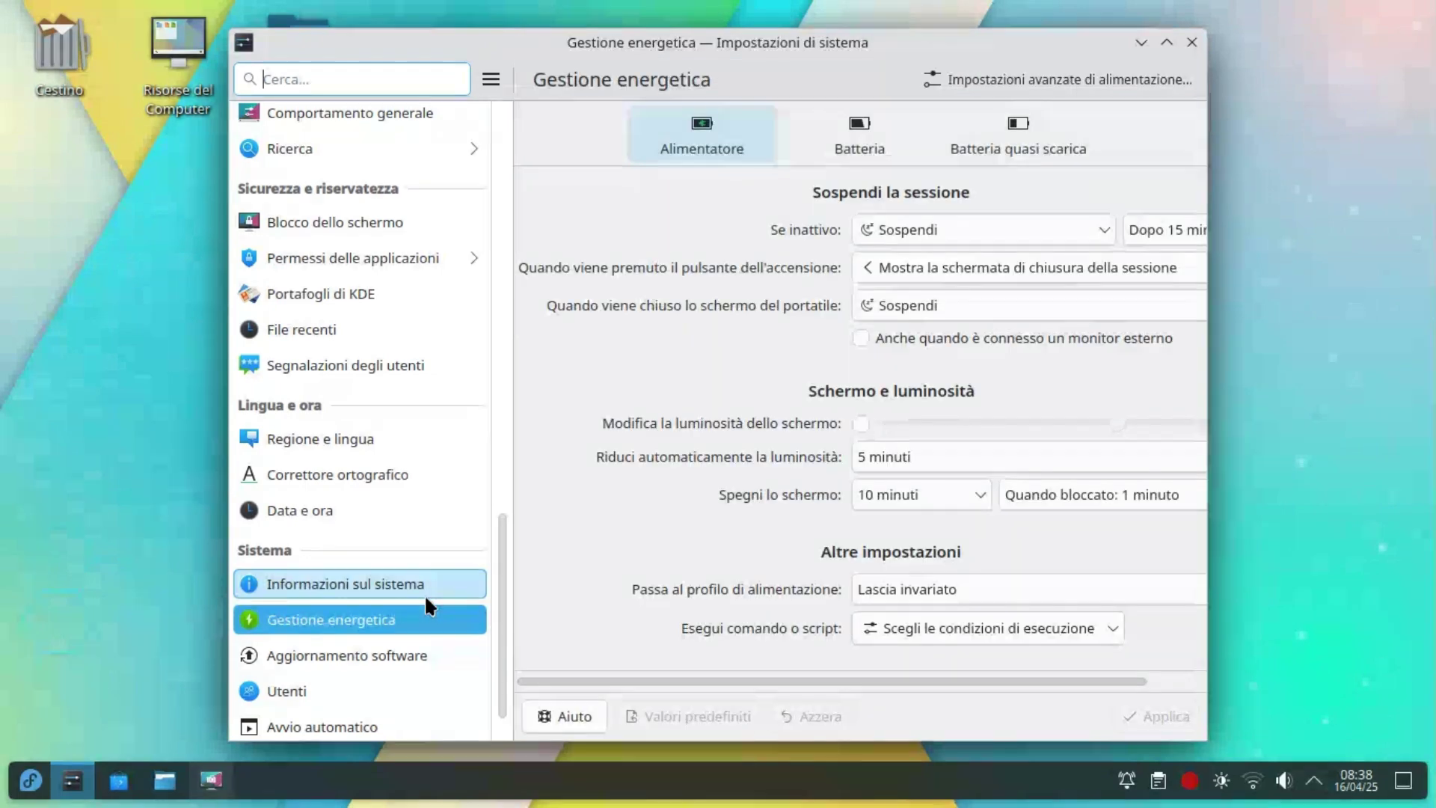
click(417, 649)
click(410, 684)
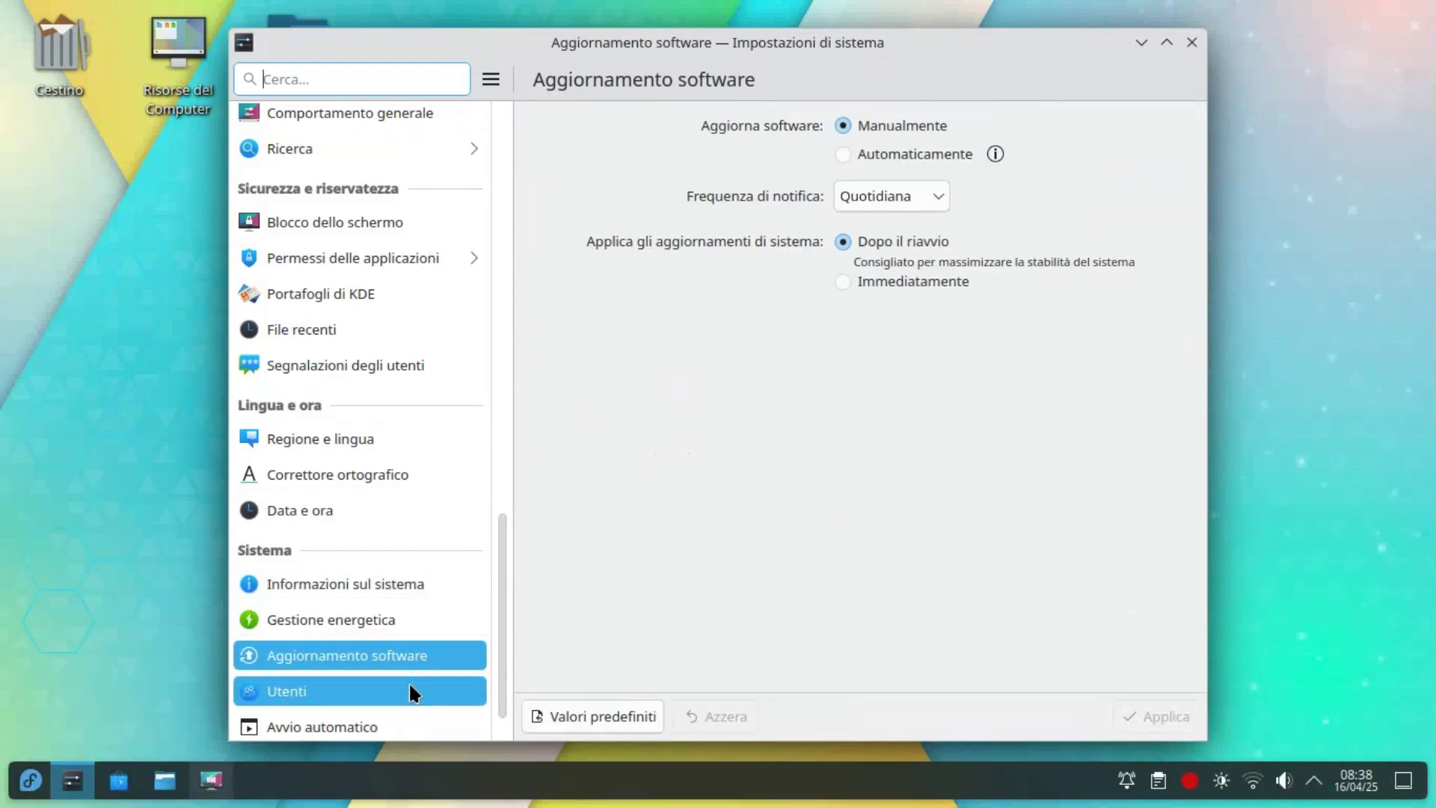
click(404, 714)
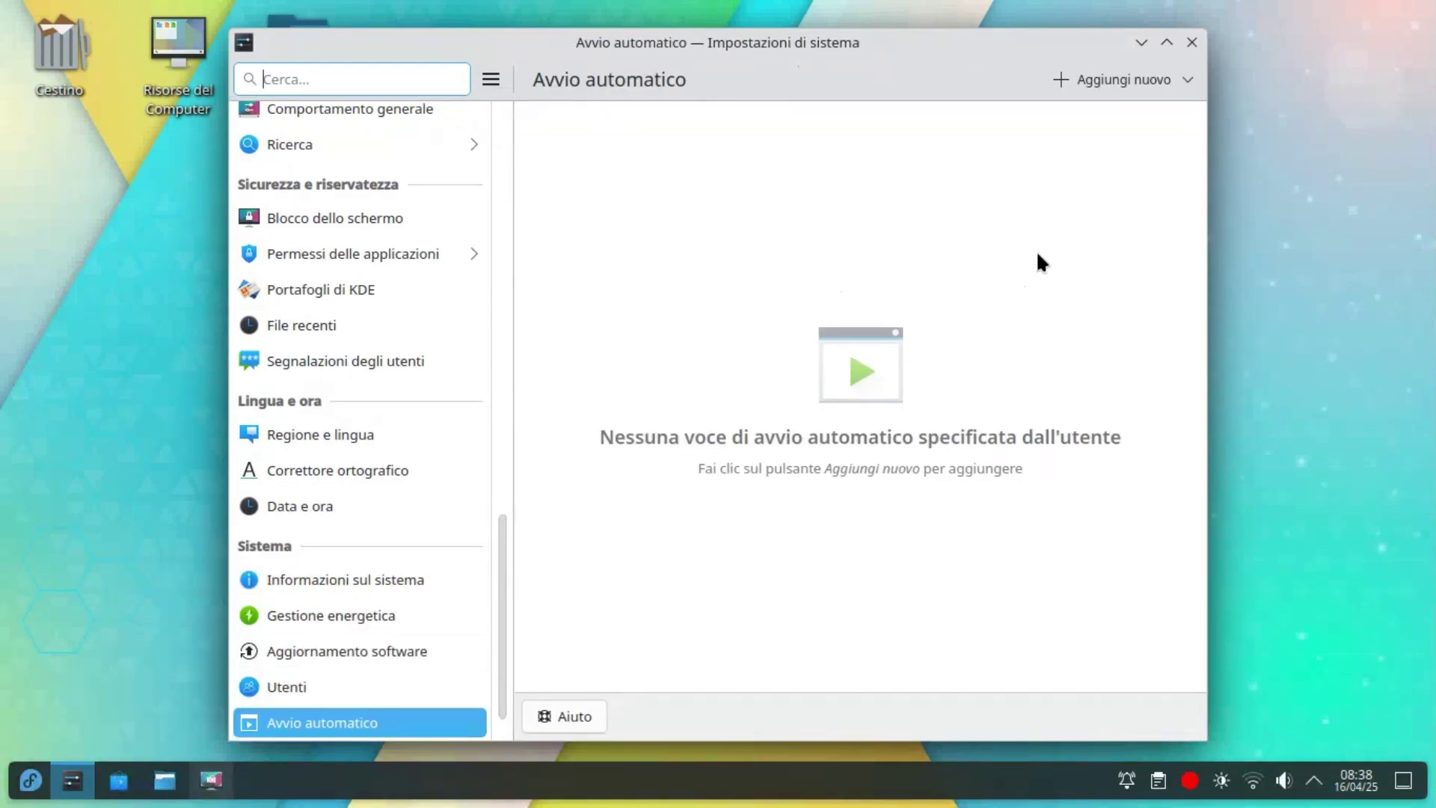
click(1192, 43)
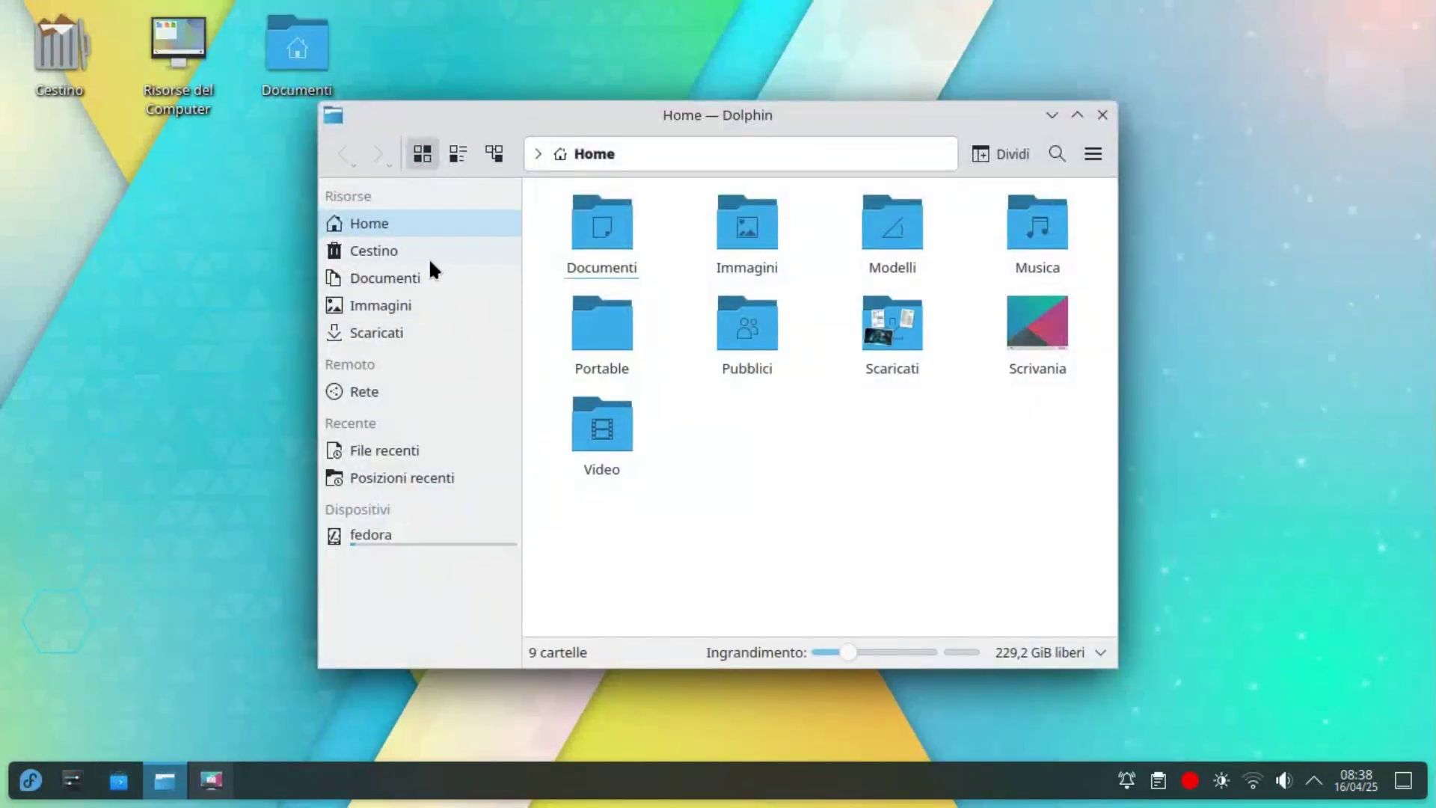
Step: View the contents of Cestino in the Dolphin file manager, then close its window
click(424, 252)
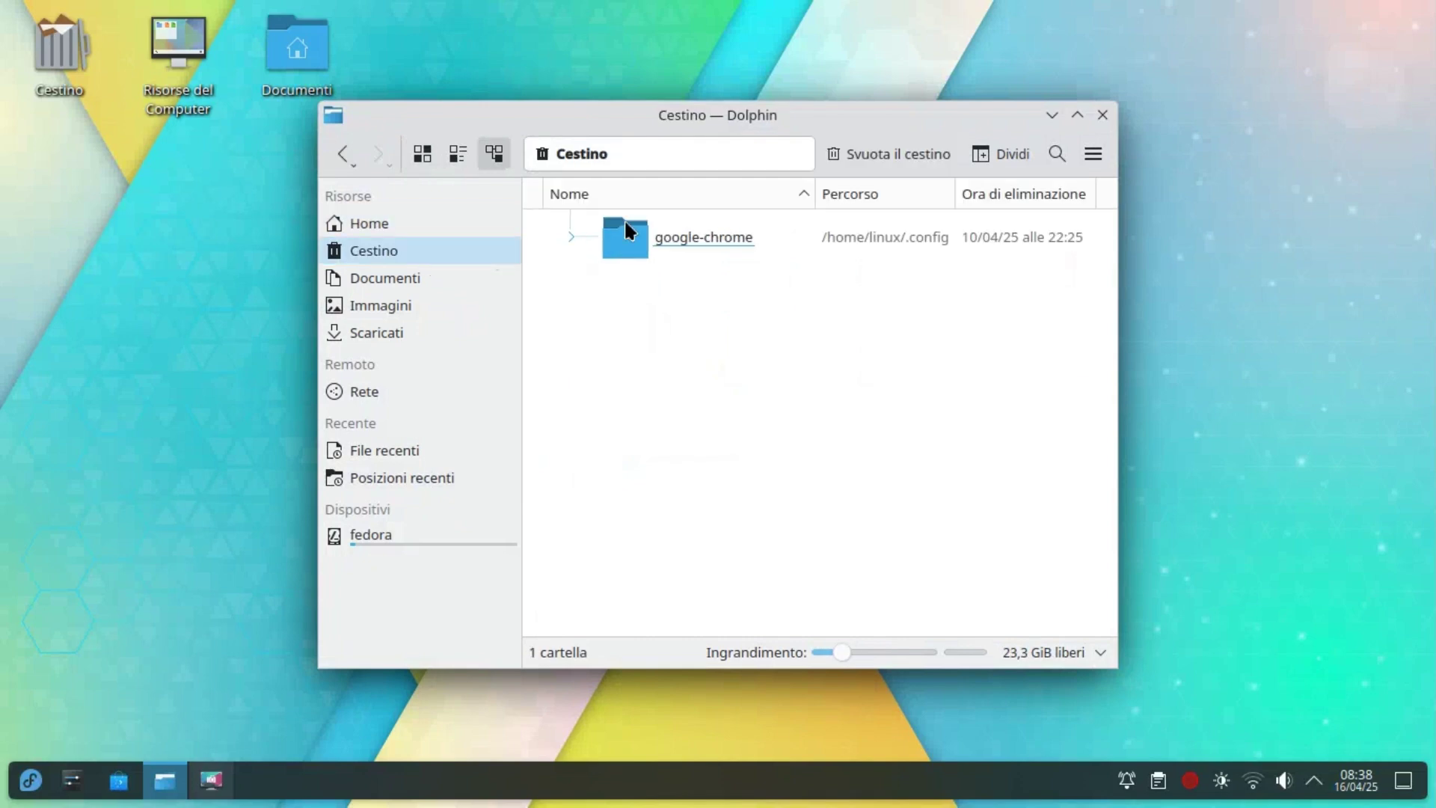
click(1102, 116)
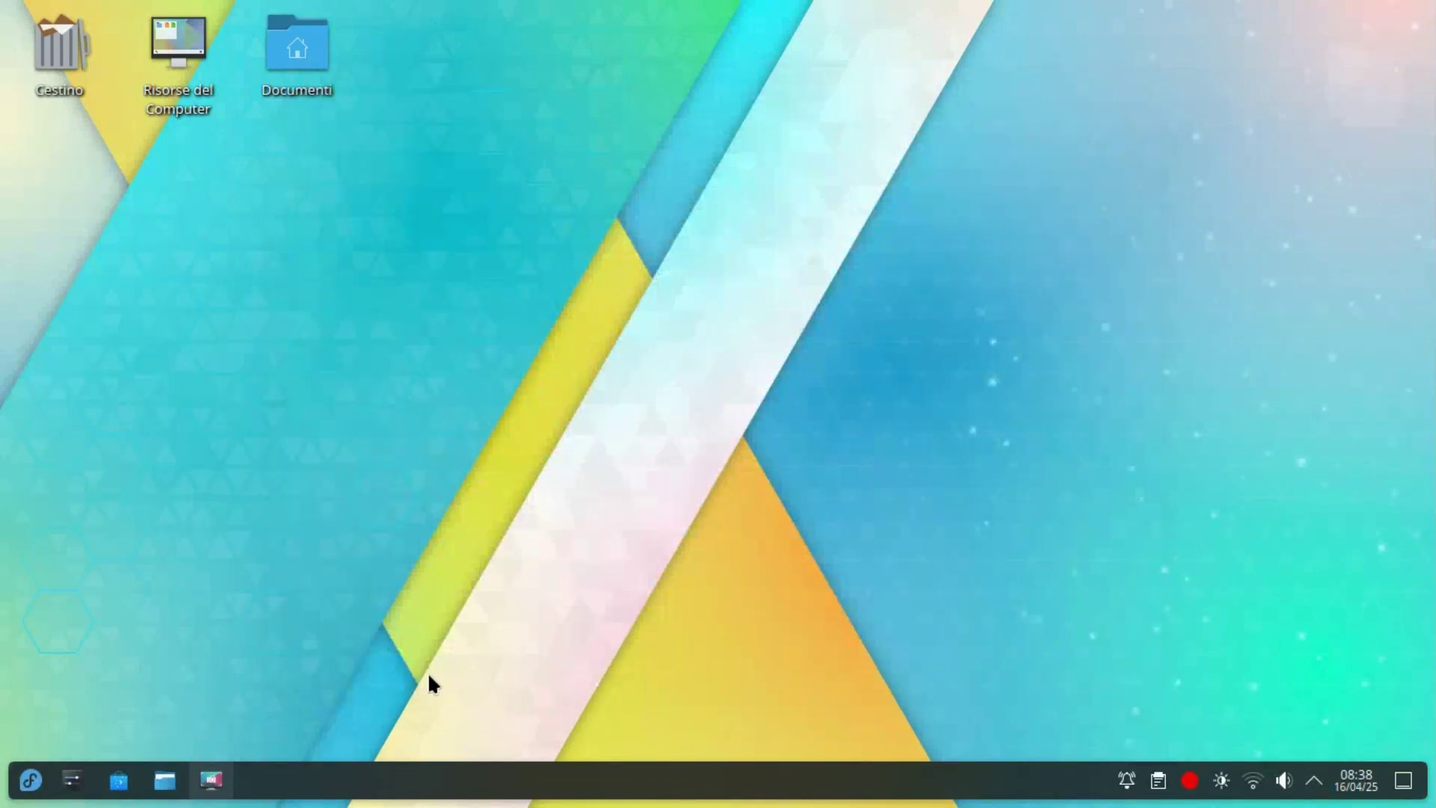
Step: Open Discover in a smaller window moved away from the screen corner and browse the apps on its home page
click(119, 780)
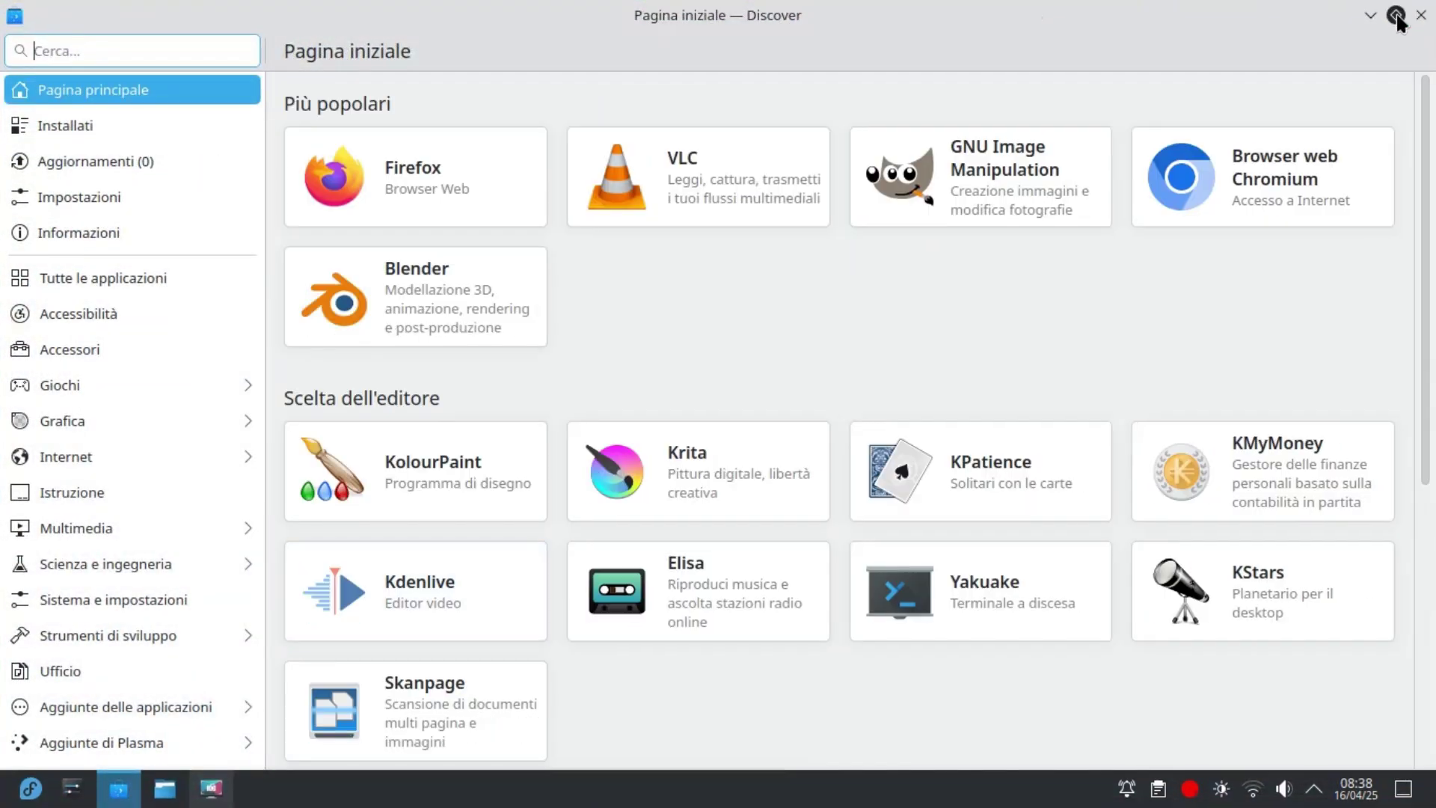
click(1395, 15)
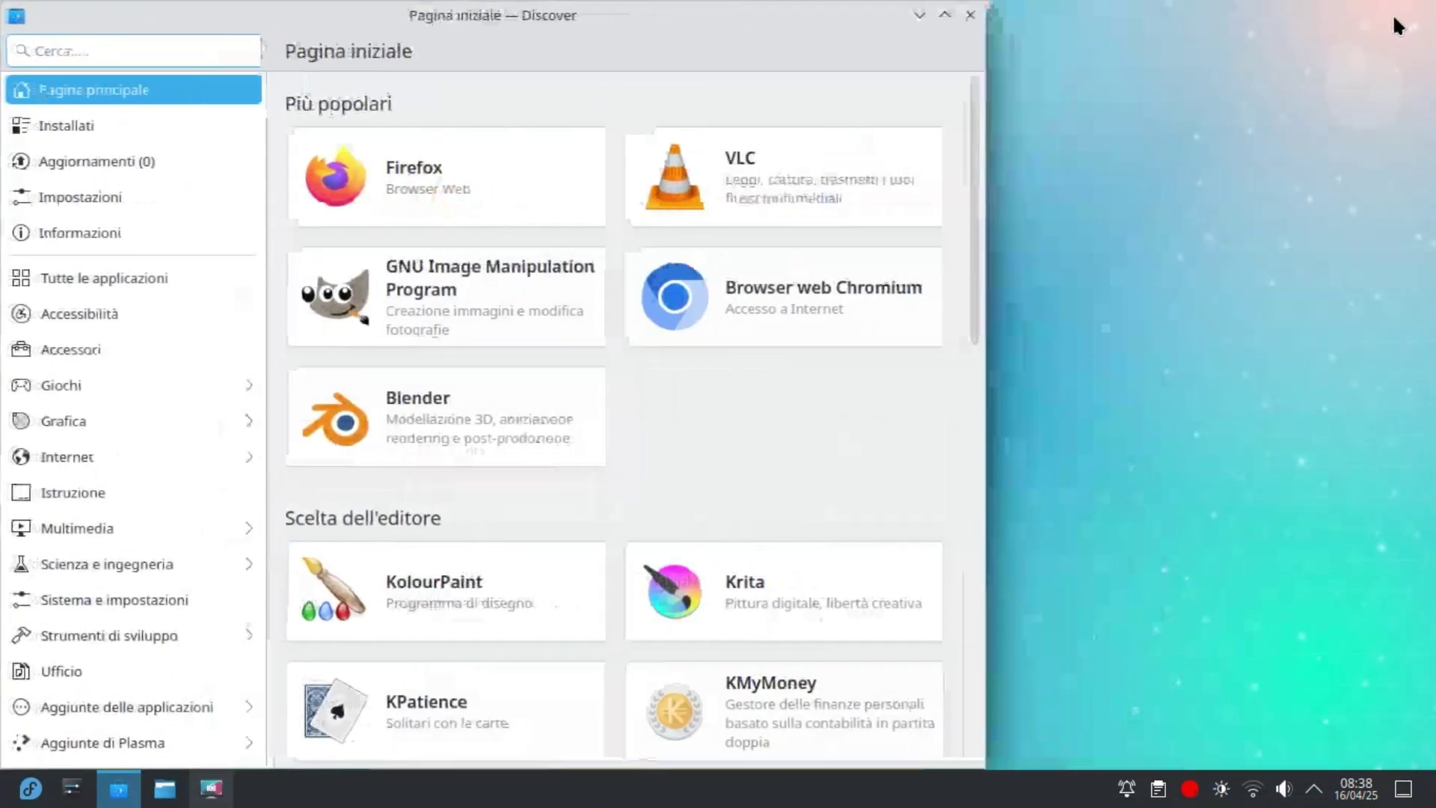
drag(707, 11, 826, 66)
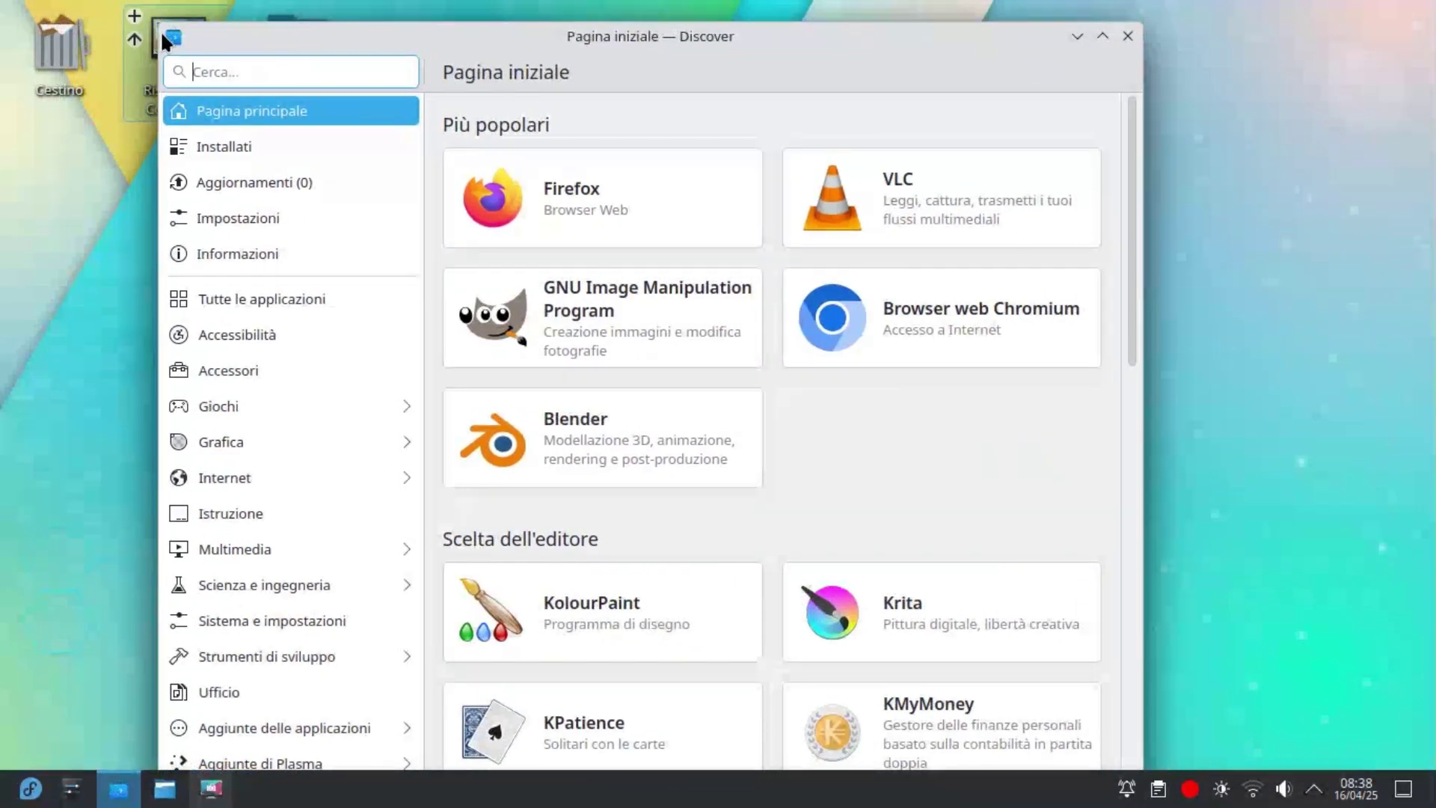
scroll(668, 351, down, 1)
scroll(668, 356, down, 2)
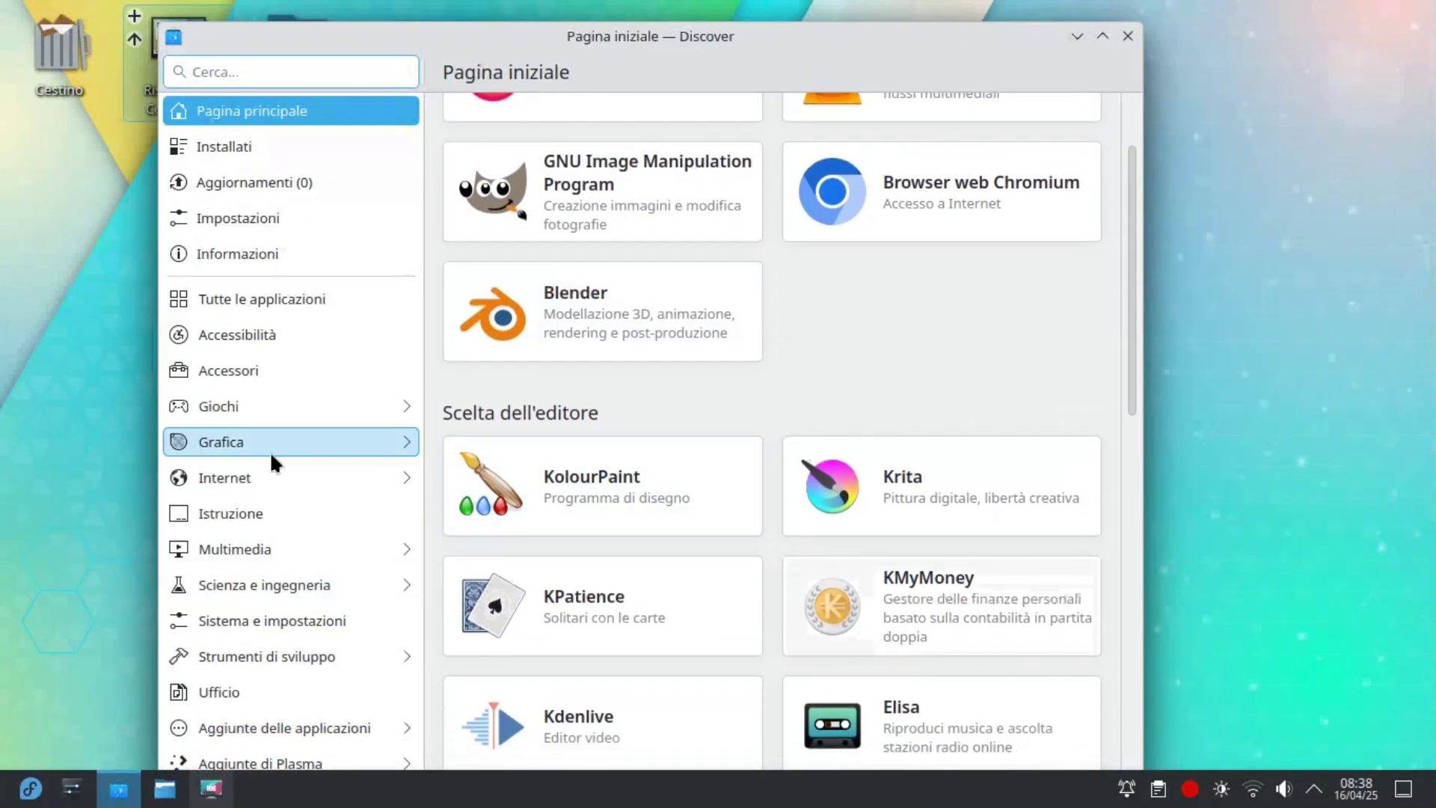
scroll(569, 239, up, 2)
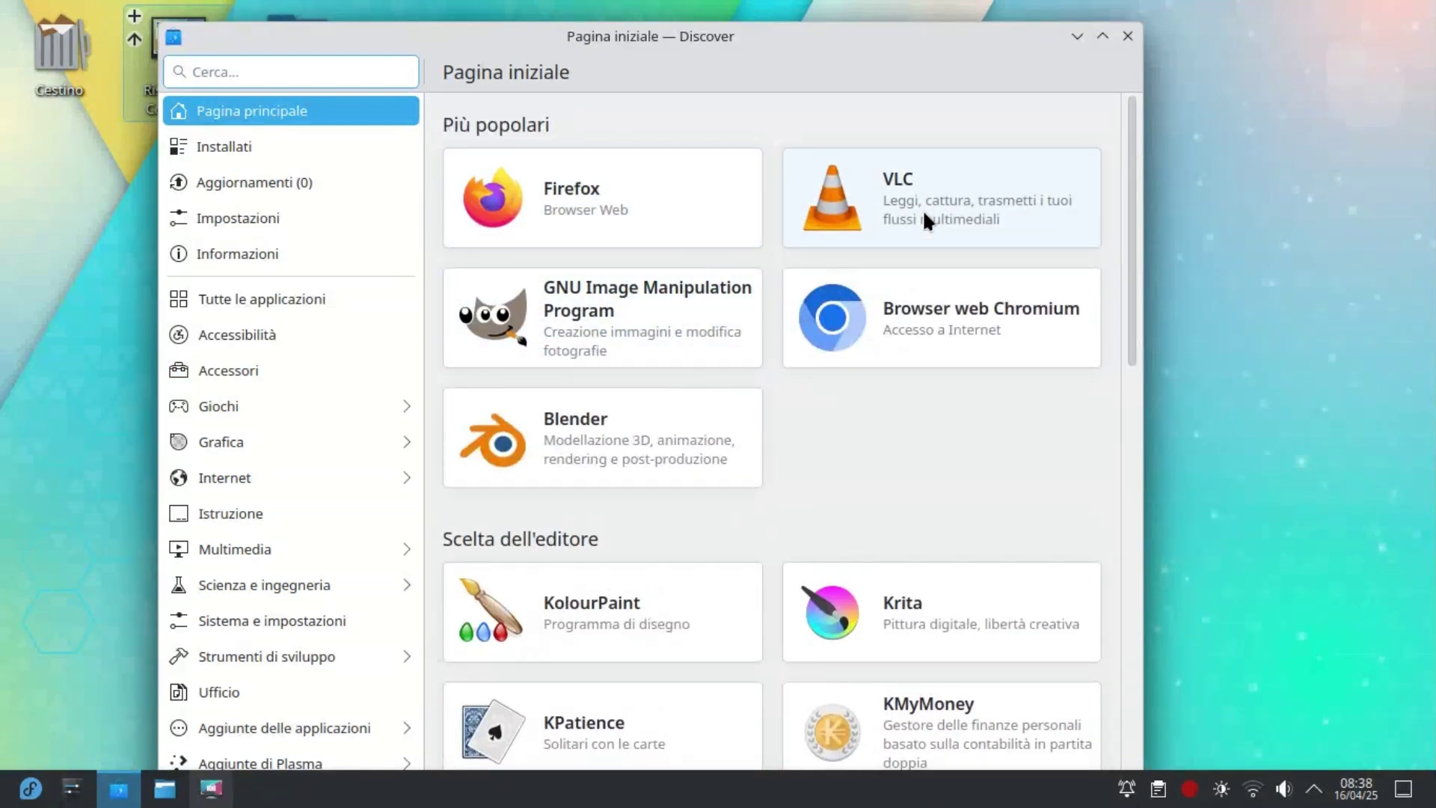
Step: View the VLC page and its available installation sources without installing it, then close Discover
click(818, 352)
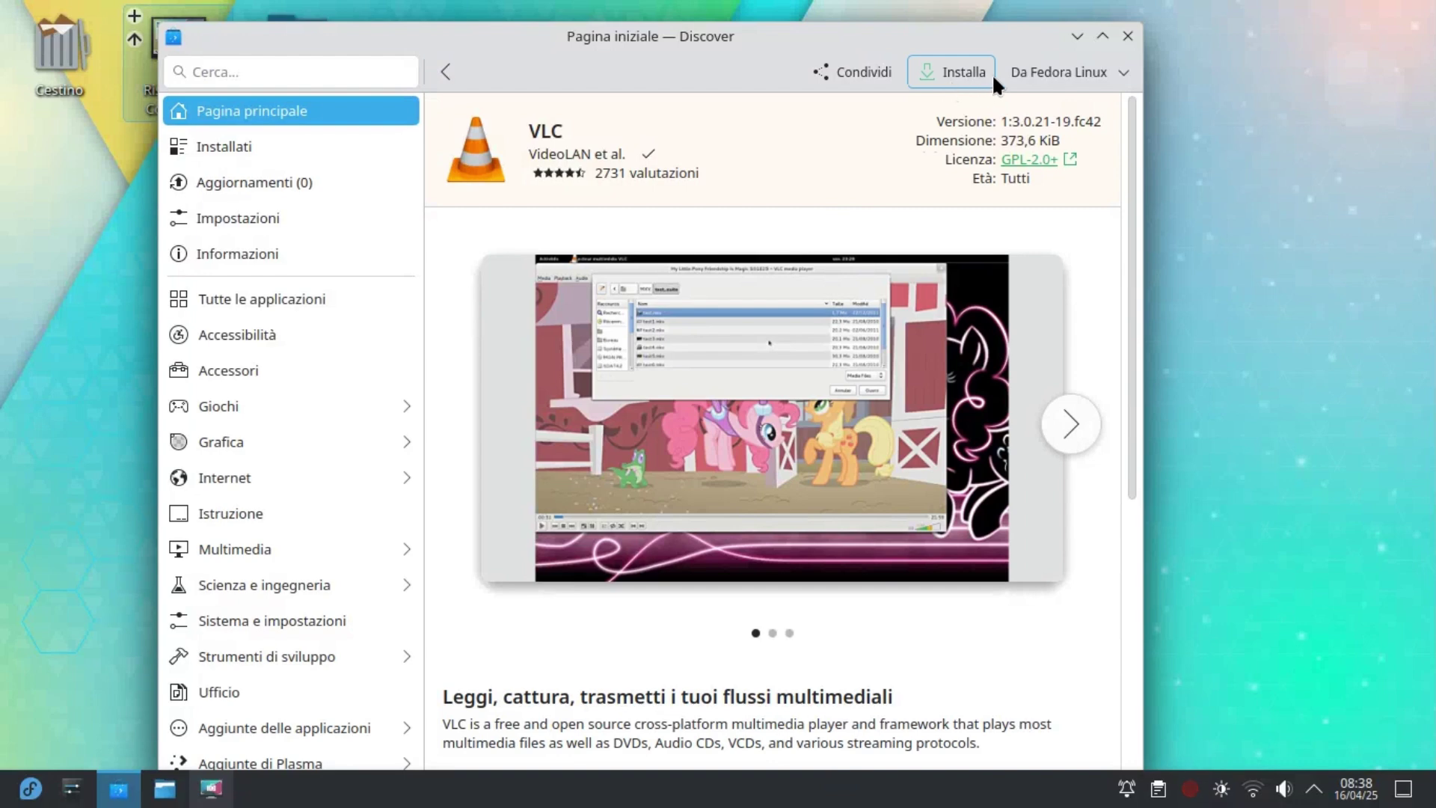
click(1056, 75)
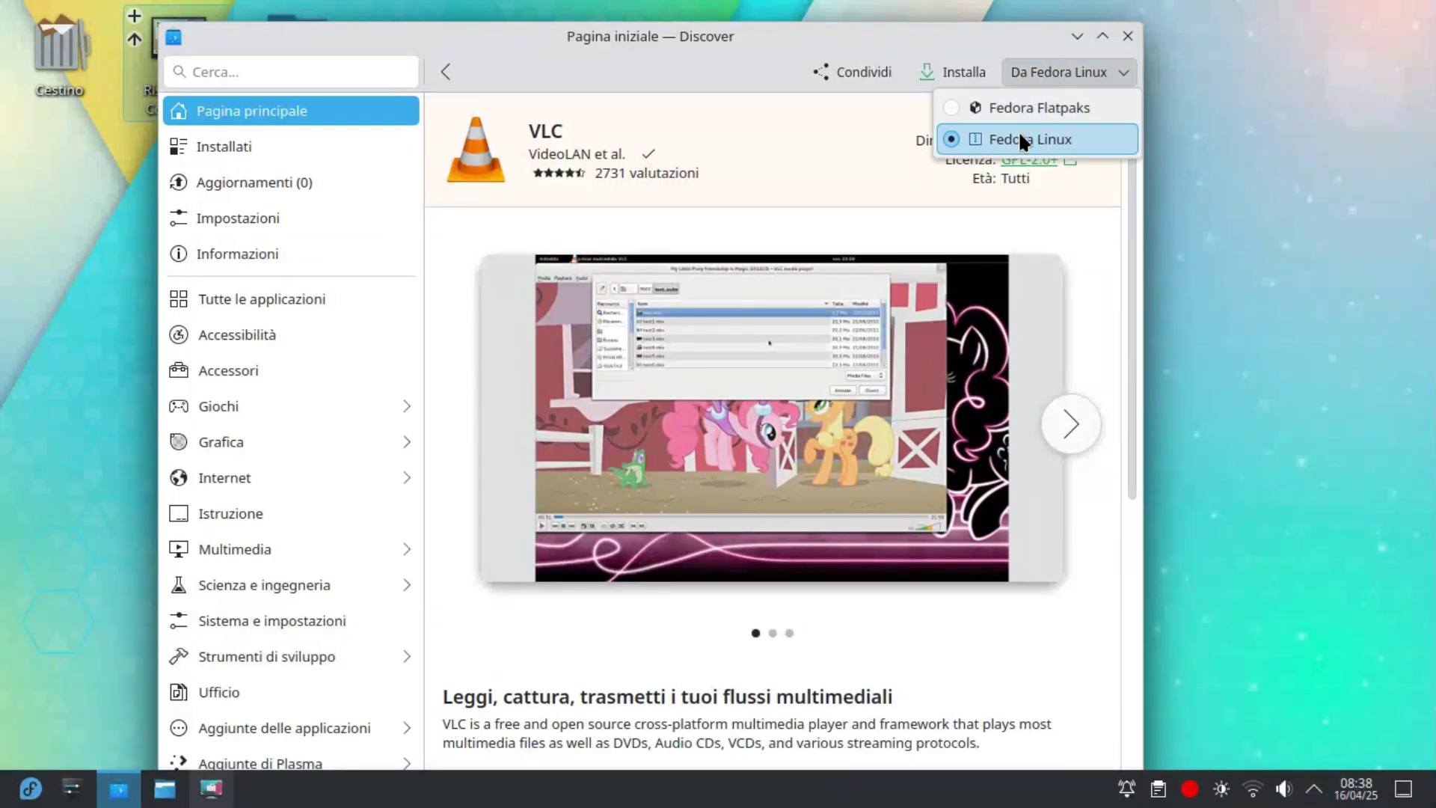
click(825, 155)
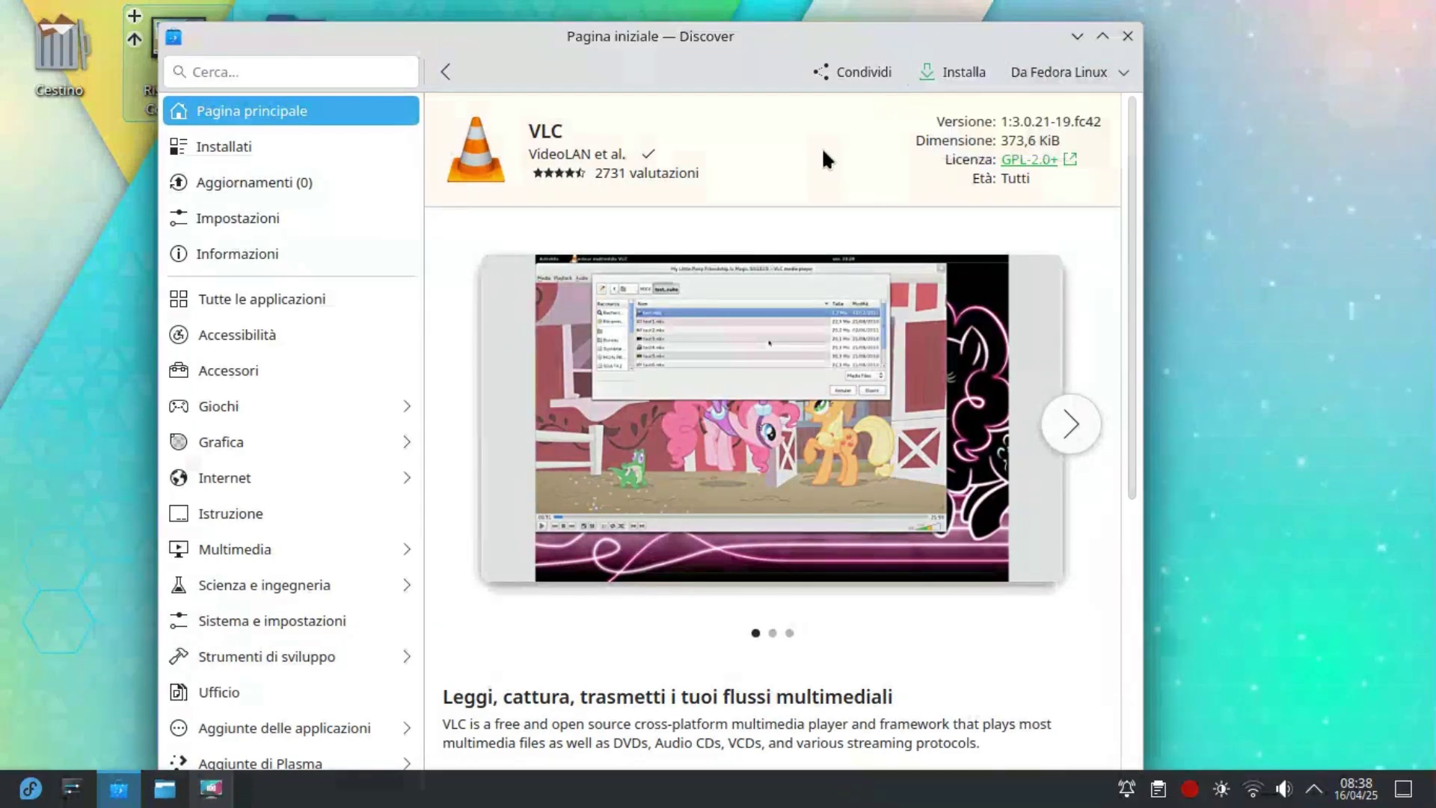
click(1127, 36)
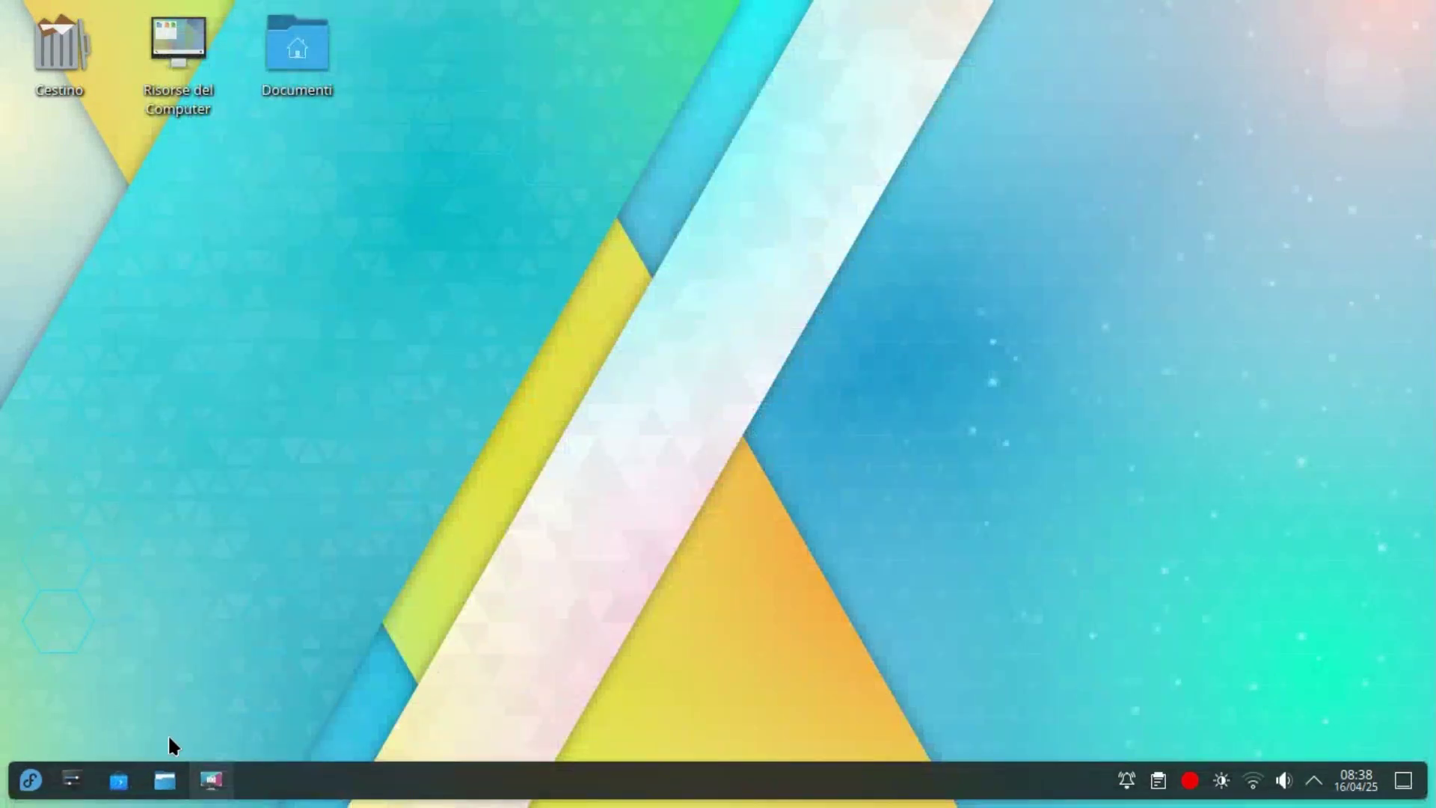
Step: Open the Konsole terminal from the favourite applications and run uname -a
click(31, 780)
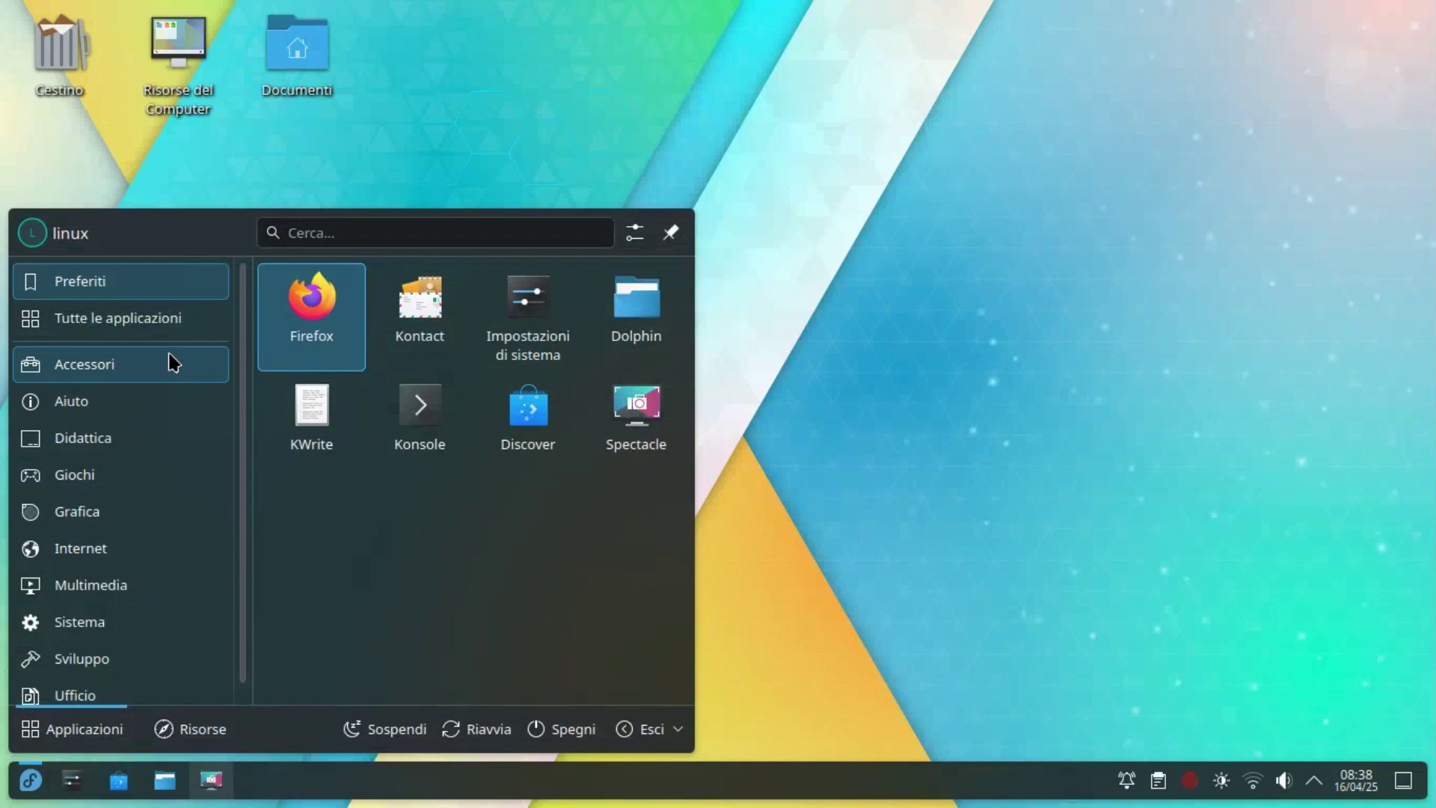
click(413, 453)
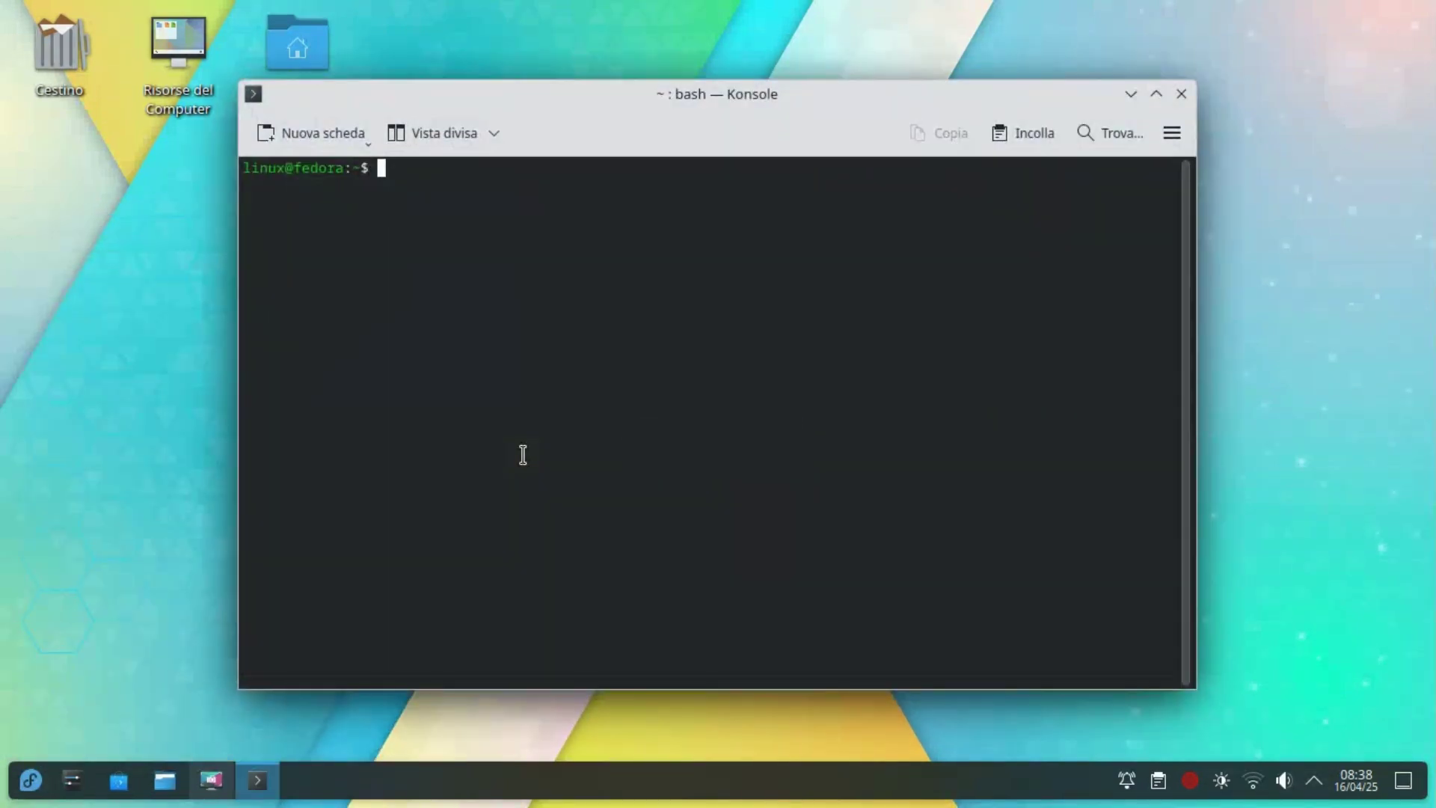
text(u)
key(Return)
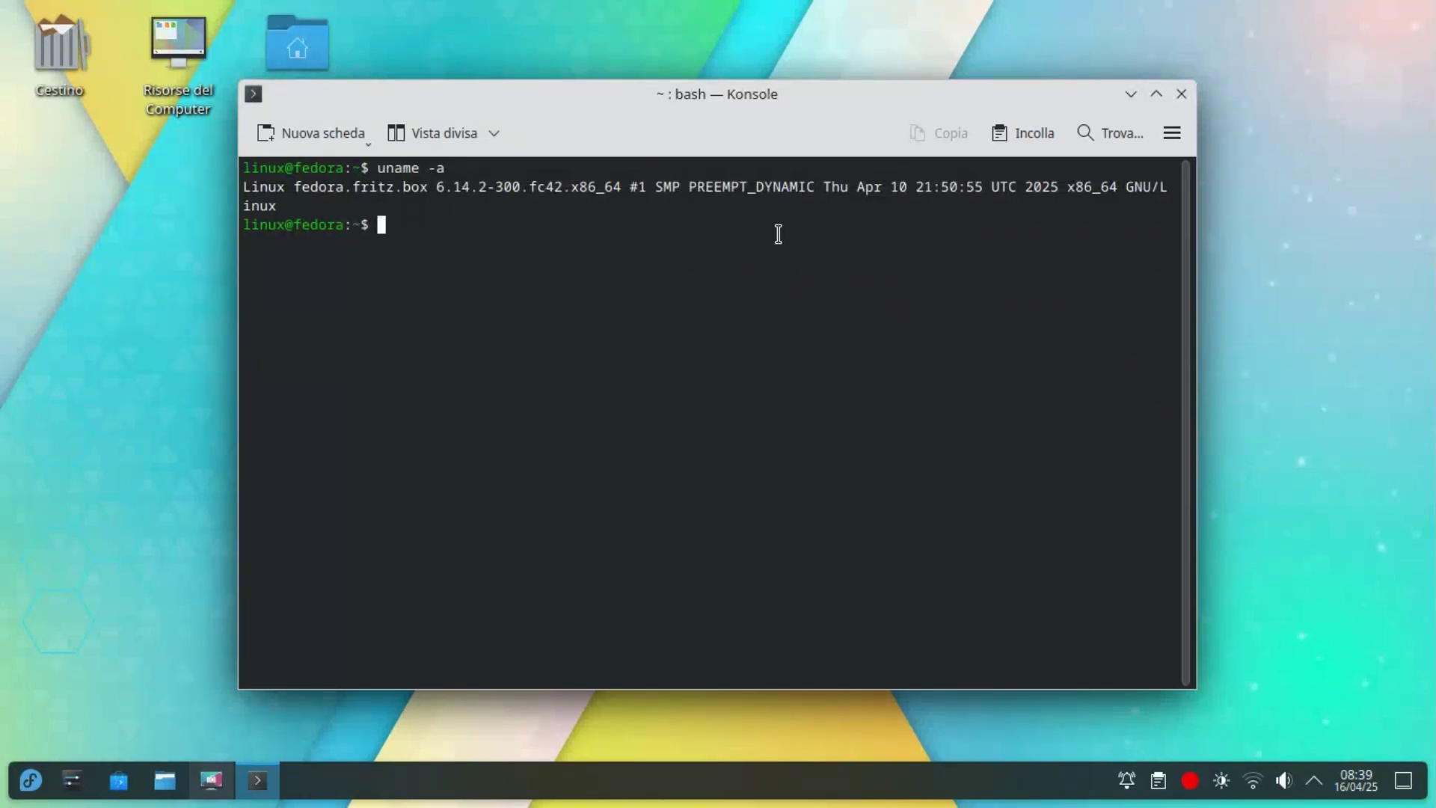
Step: Run uname -r in the terminal to check the kernel release, then close Konsole
key(Up)
text(r)
key(Return)
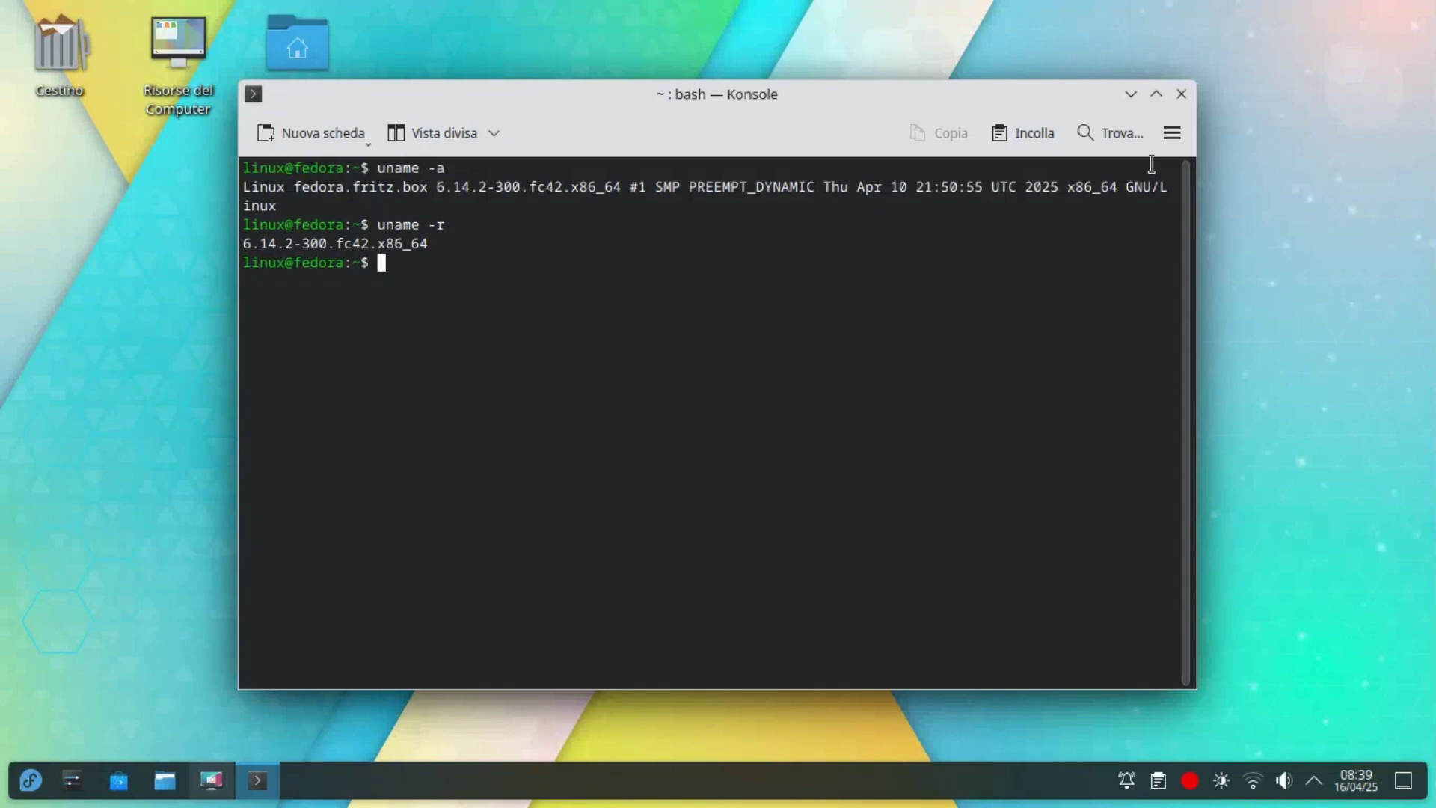
click(1182, 95)
Step: Review the wallpaper, Azioni del mouse, Posizione and Icone pages of the desktop folder settings, then close them
right_click(331, 466)
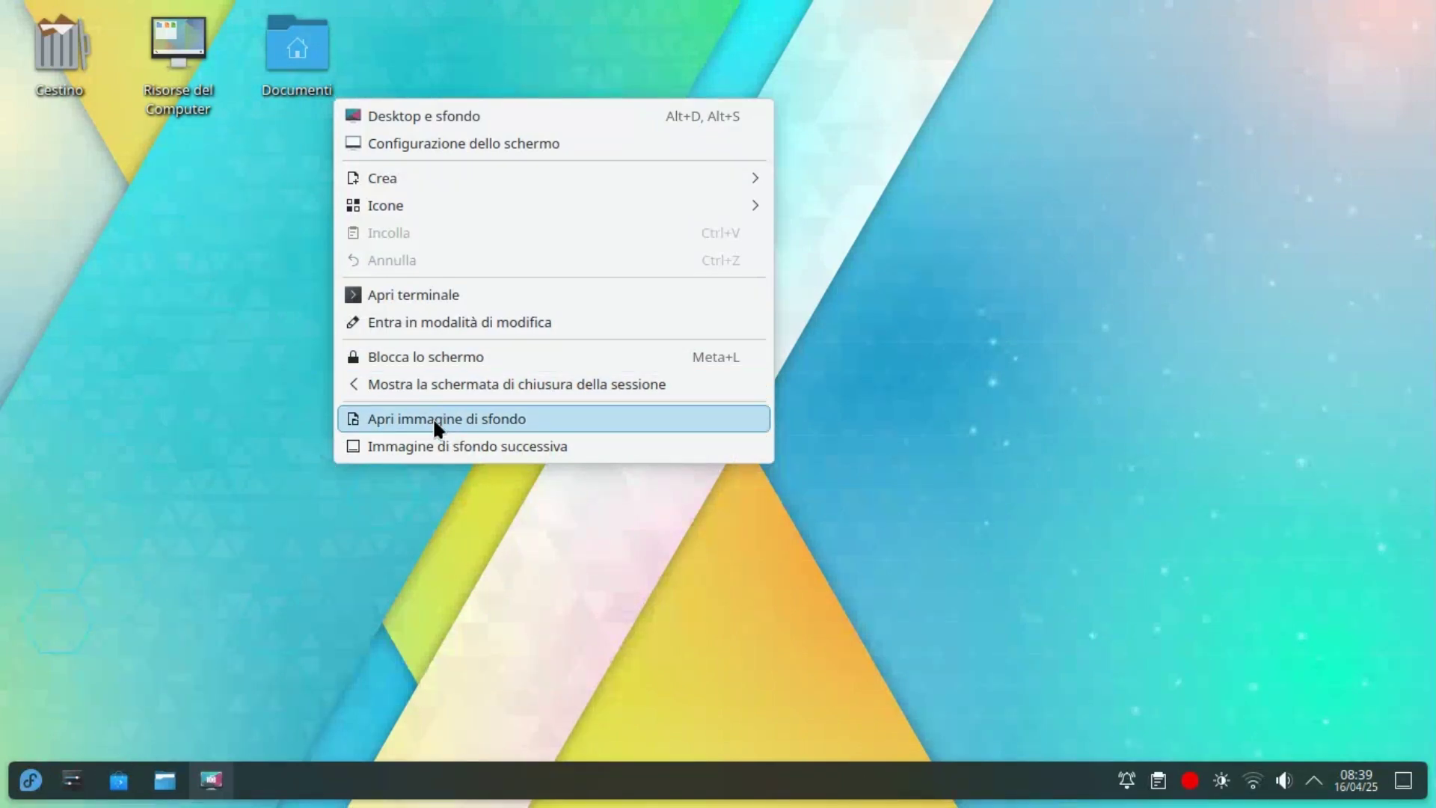
click(487, 109)
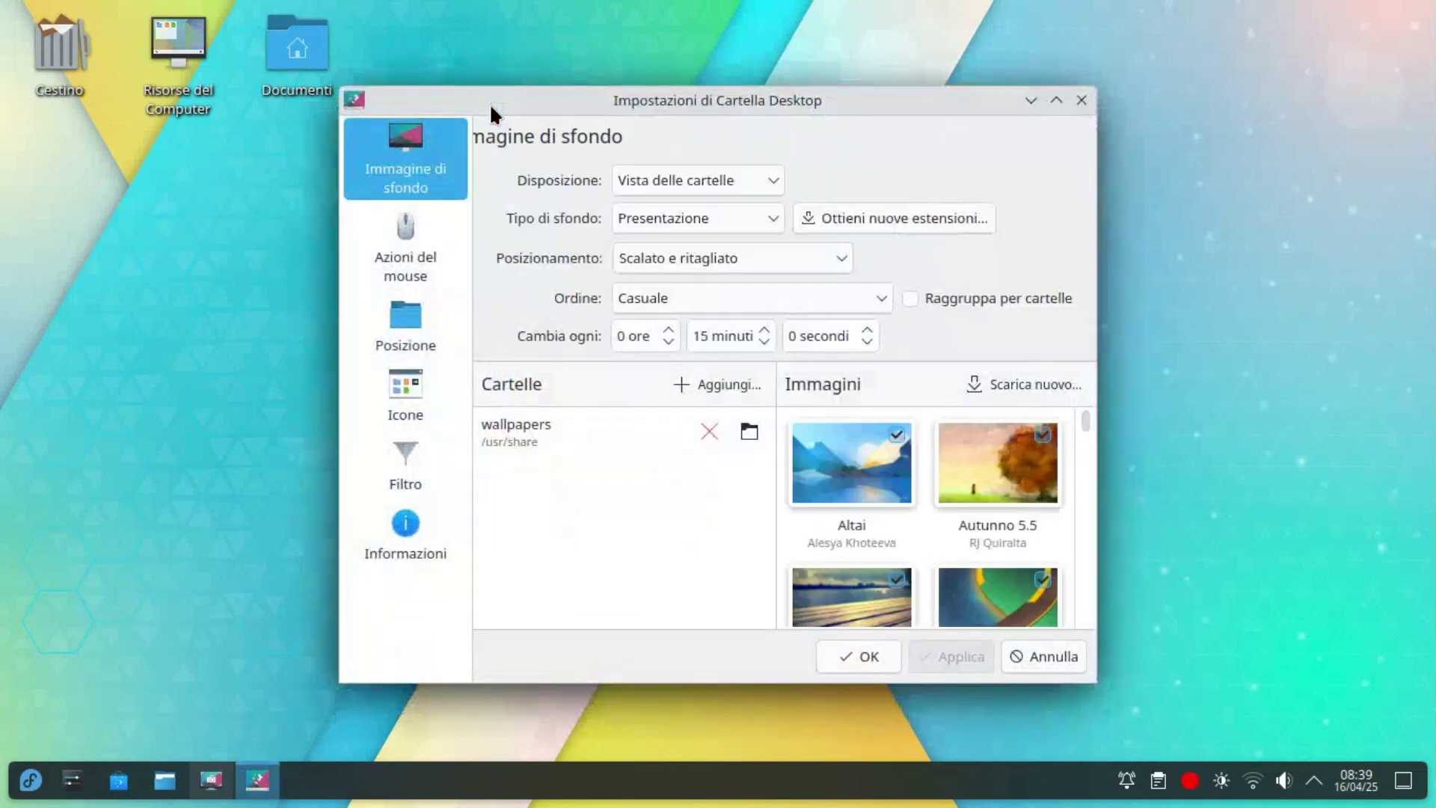
click(413, 238)
click(397, 307)
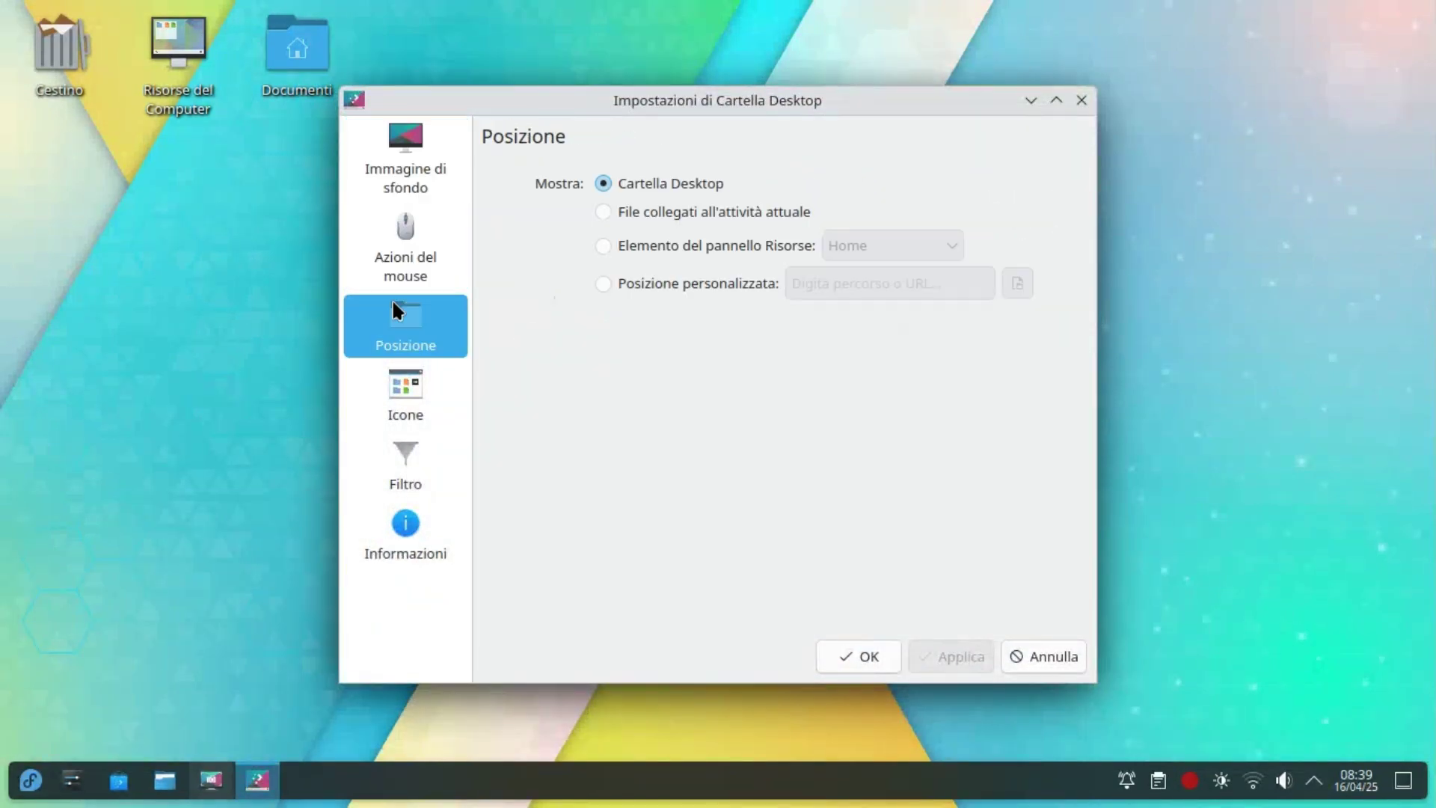
click(397, 404)
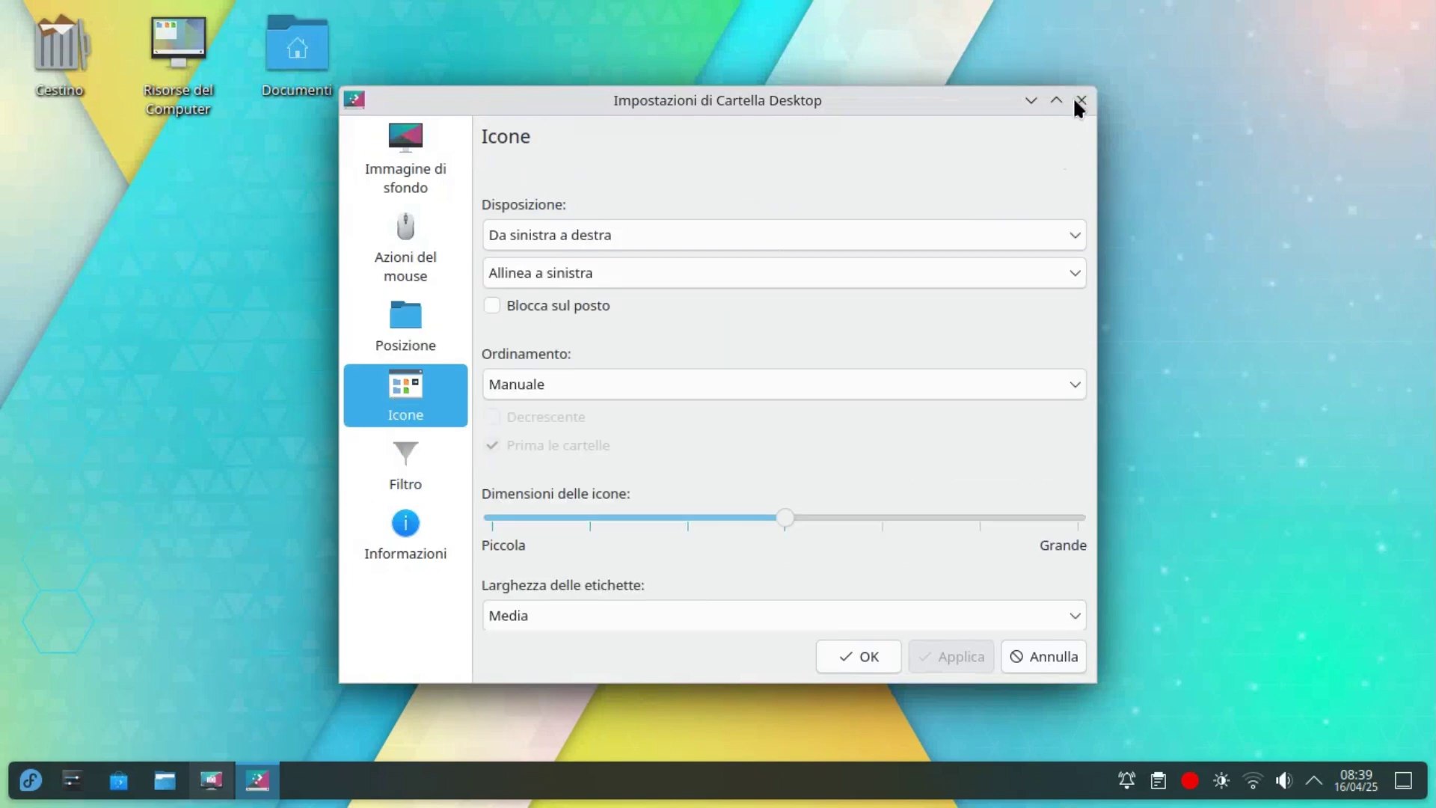
click(1080, 99)
Step: Review the Aspetto, Comportamento, Scorciatoie da tastiera and Informazioni pages of the icons-only task manager settings, then close them without changes
right_click(822, 700)
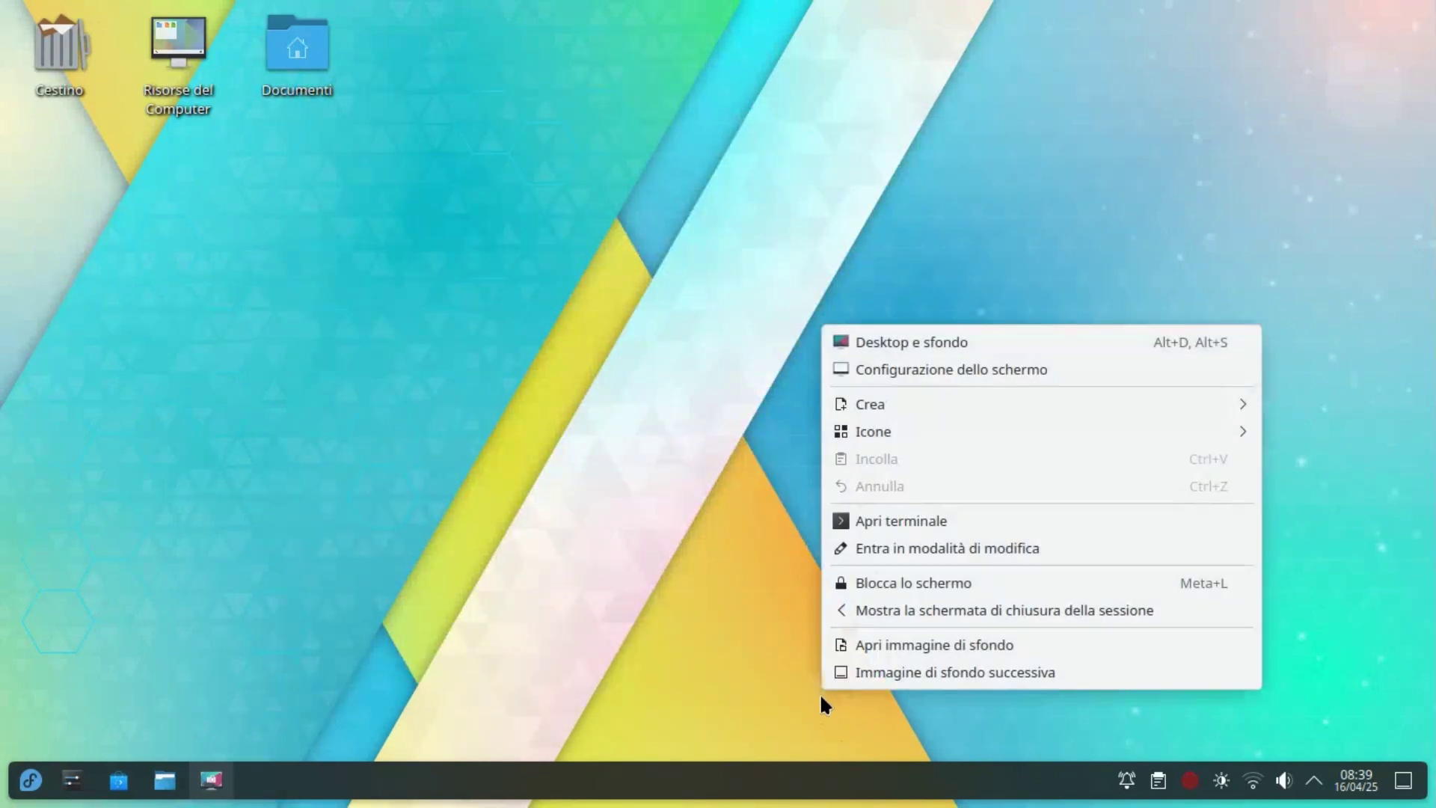
click(833, 795)
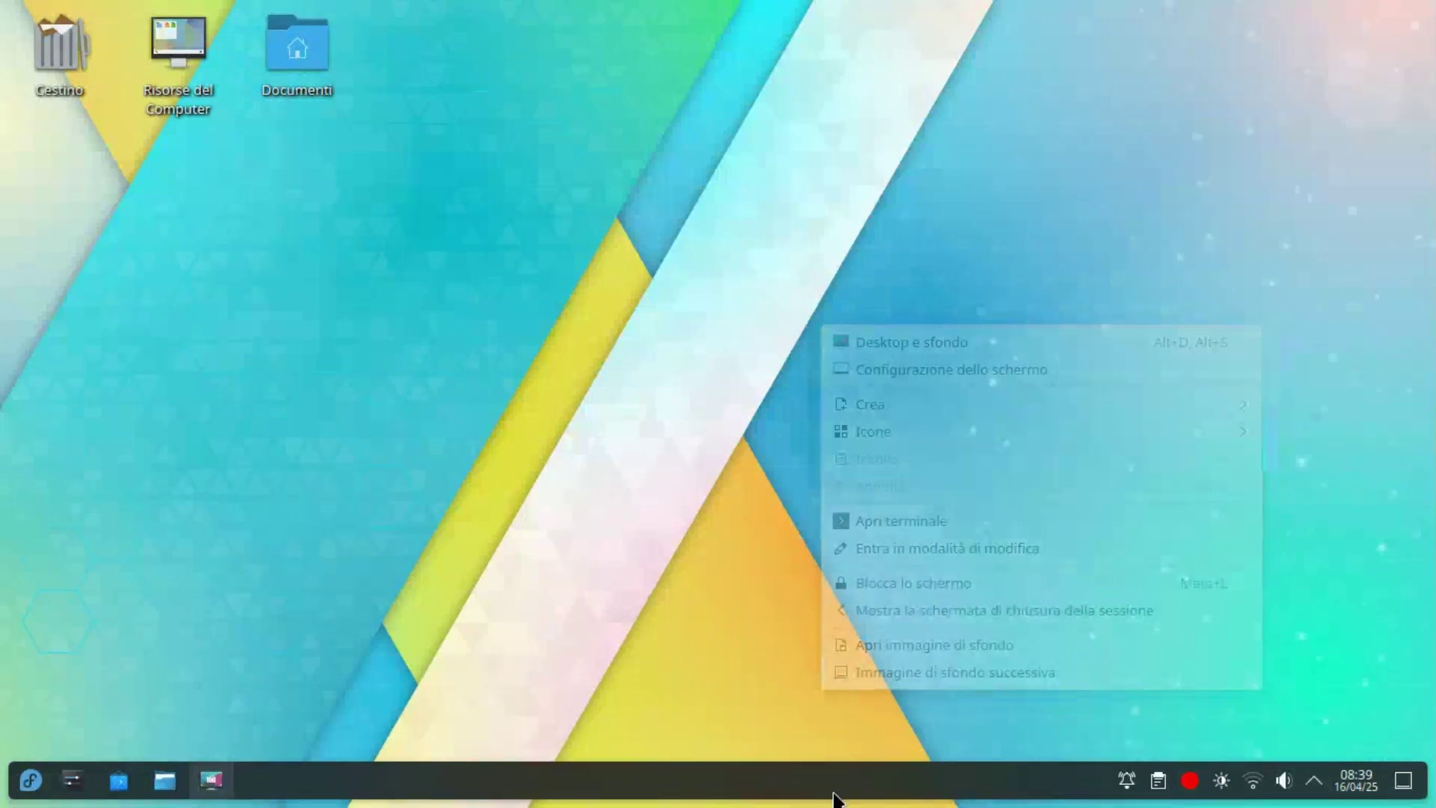
right_click(832, 795)
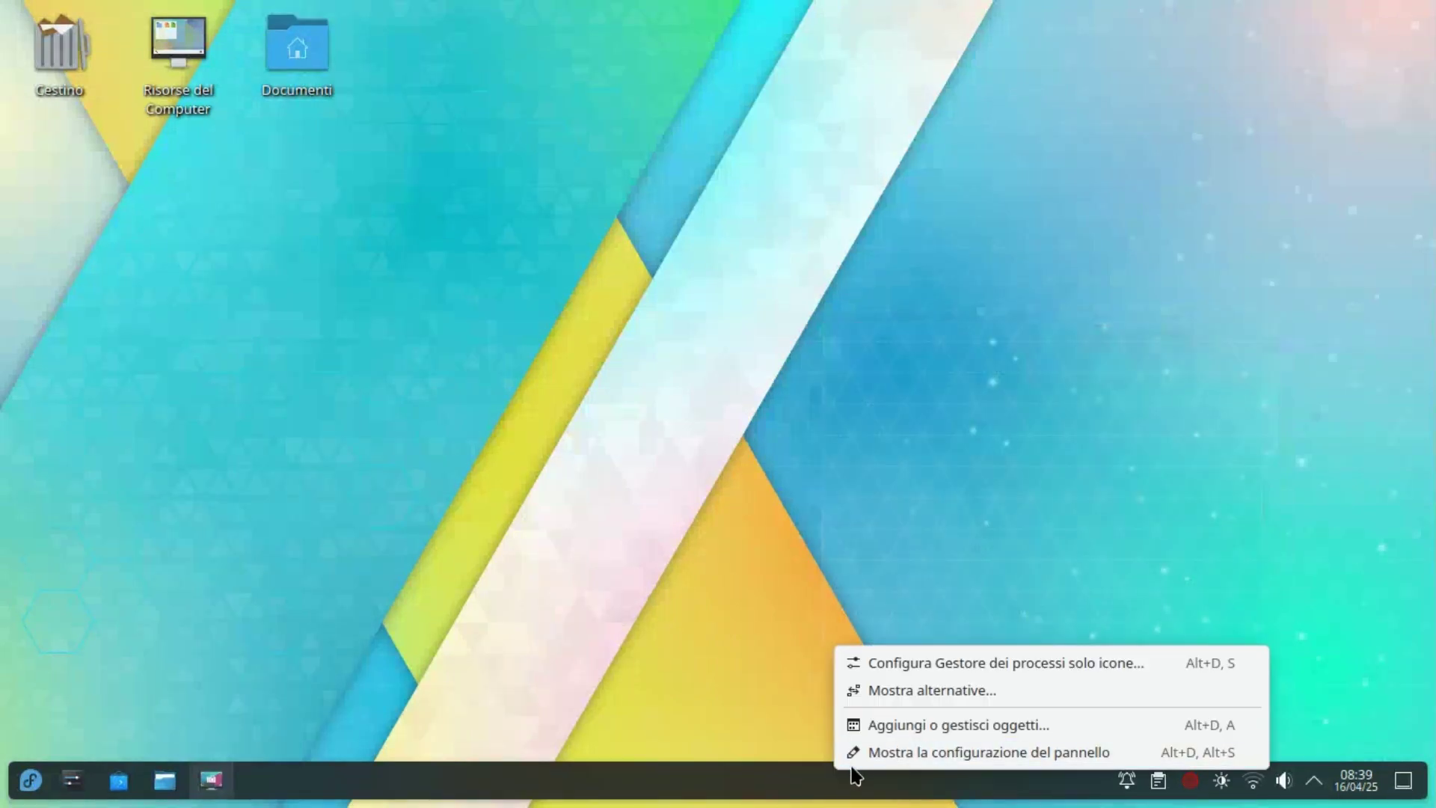
click(904, 666)
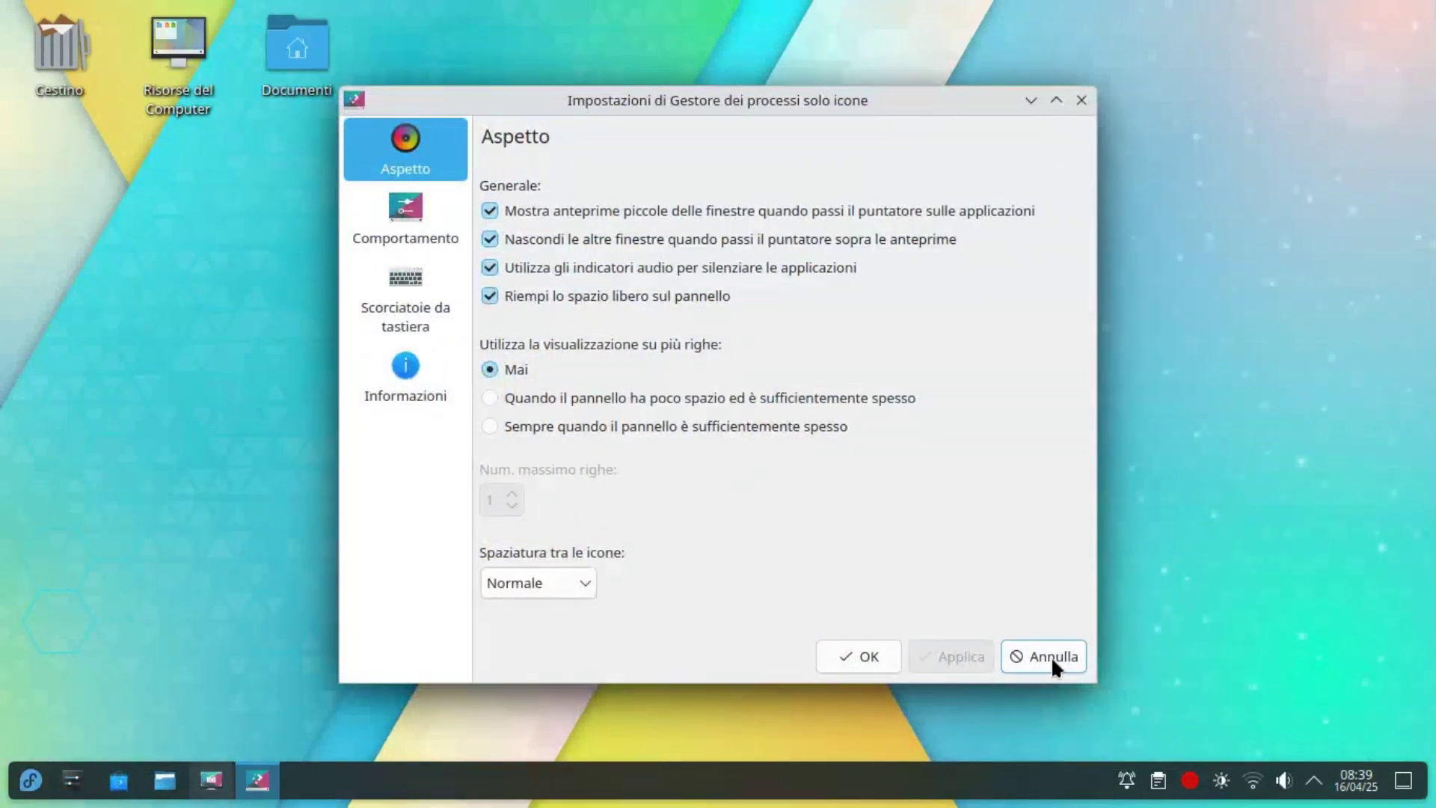
click(432, 215)
click(431, 310)
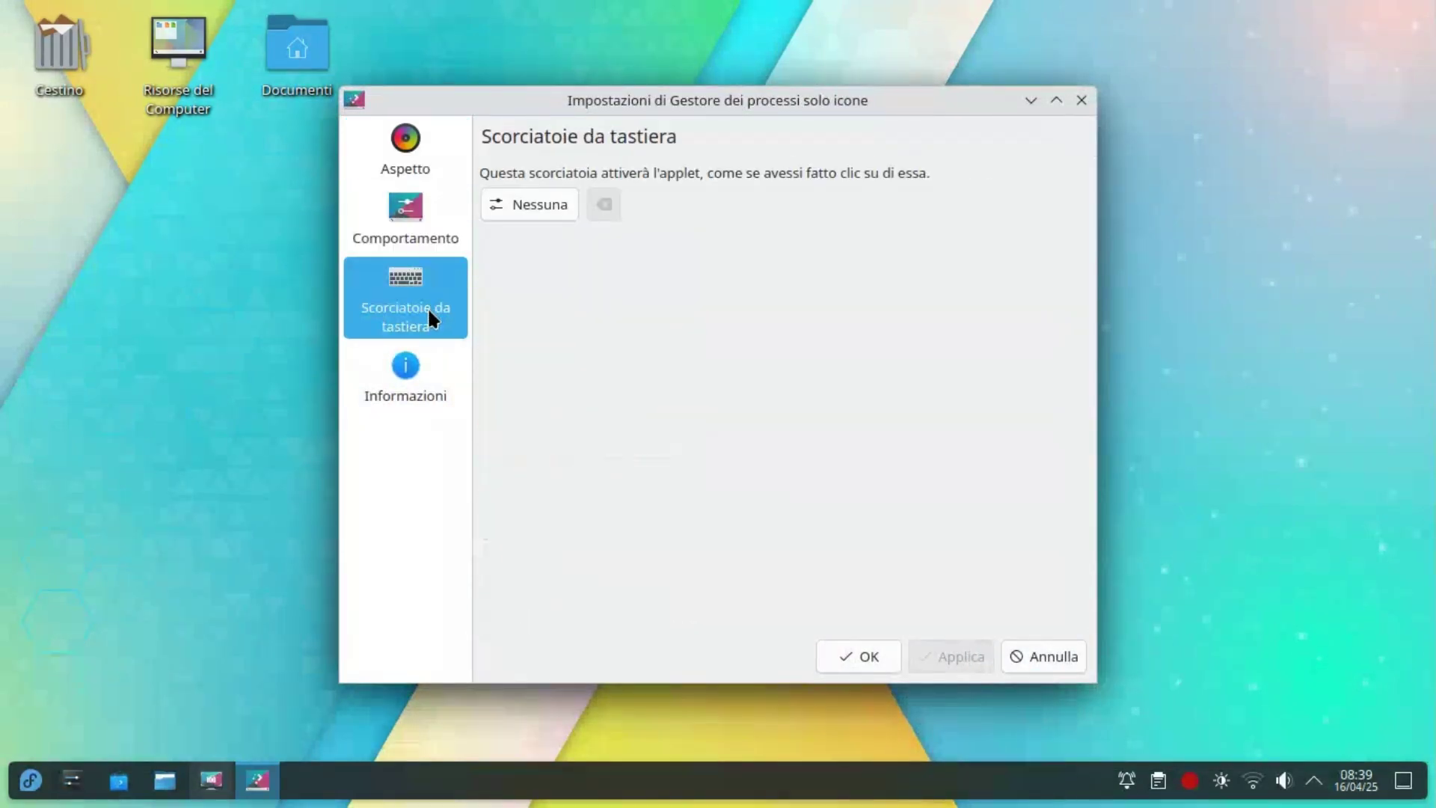
click(417, 362)
click(1047, 658)
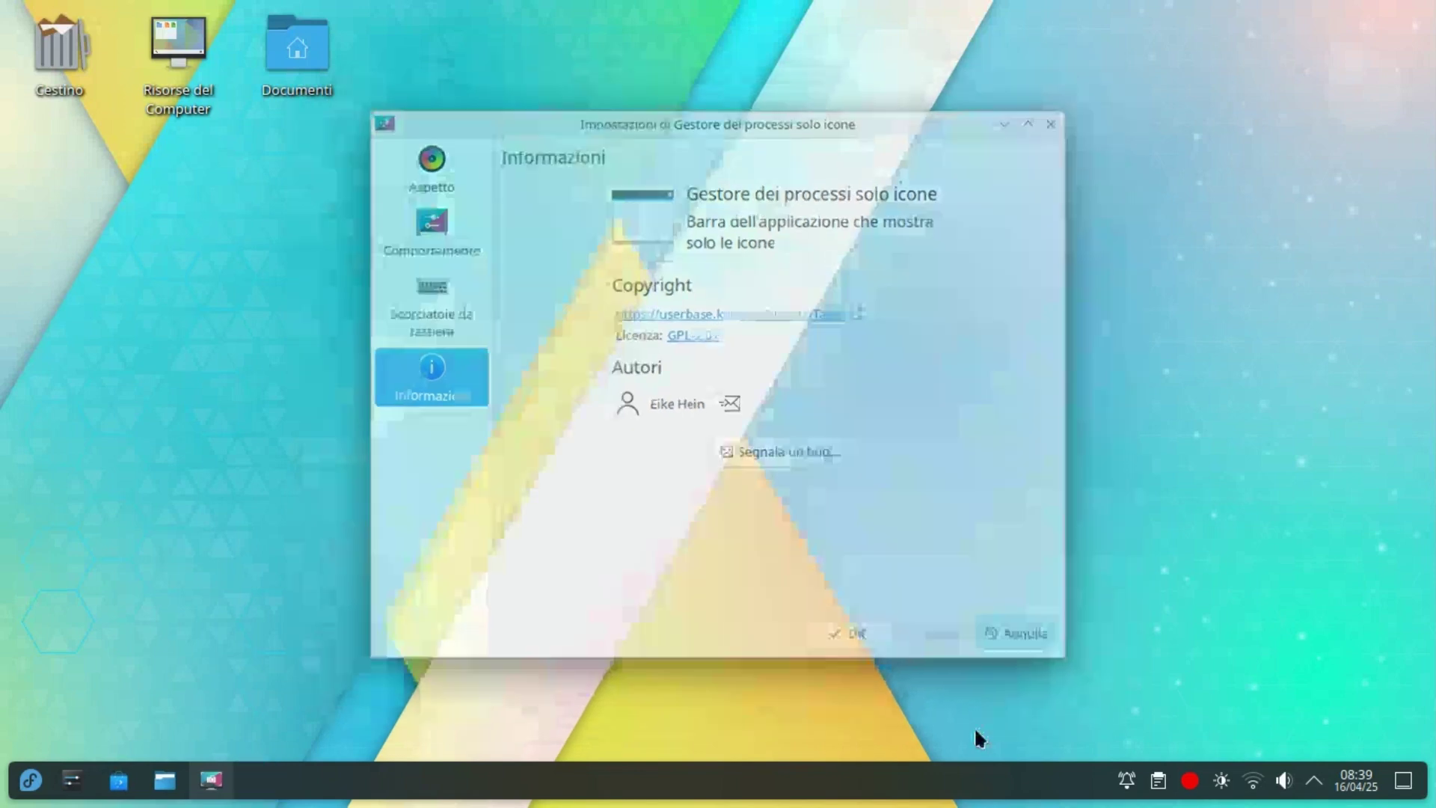
Step: Open the panel configuration and move the panel to the left edge of the screen
right_click(955, 774)
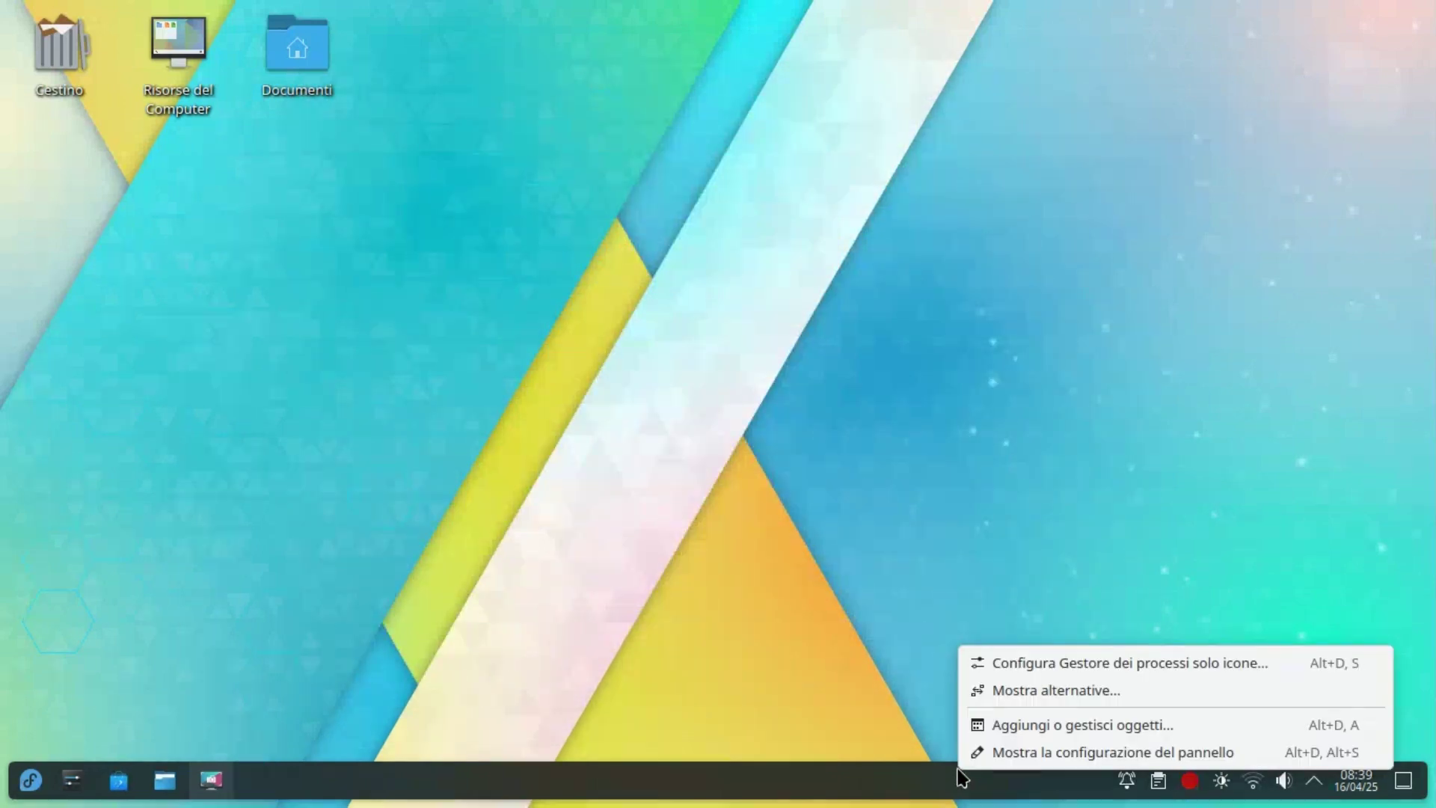
click(1017, 756)
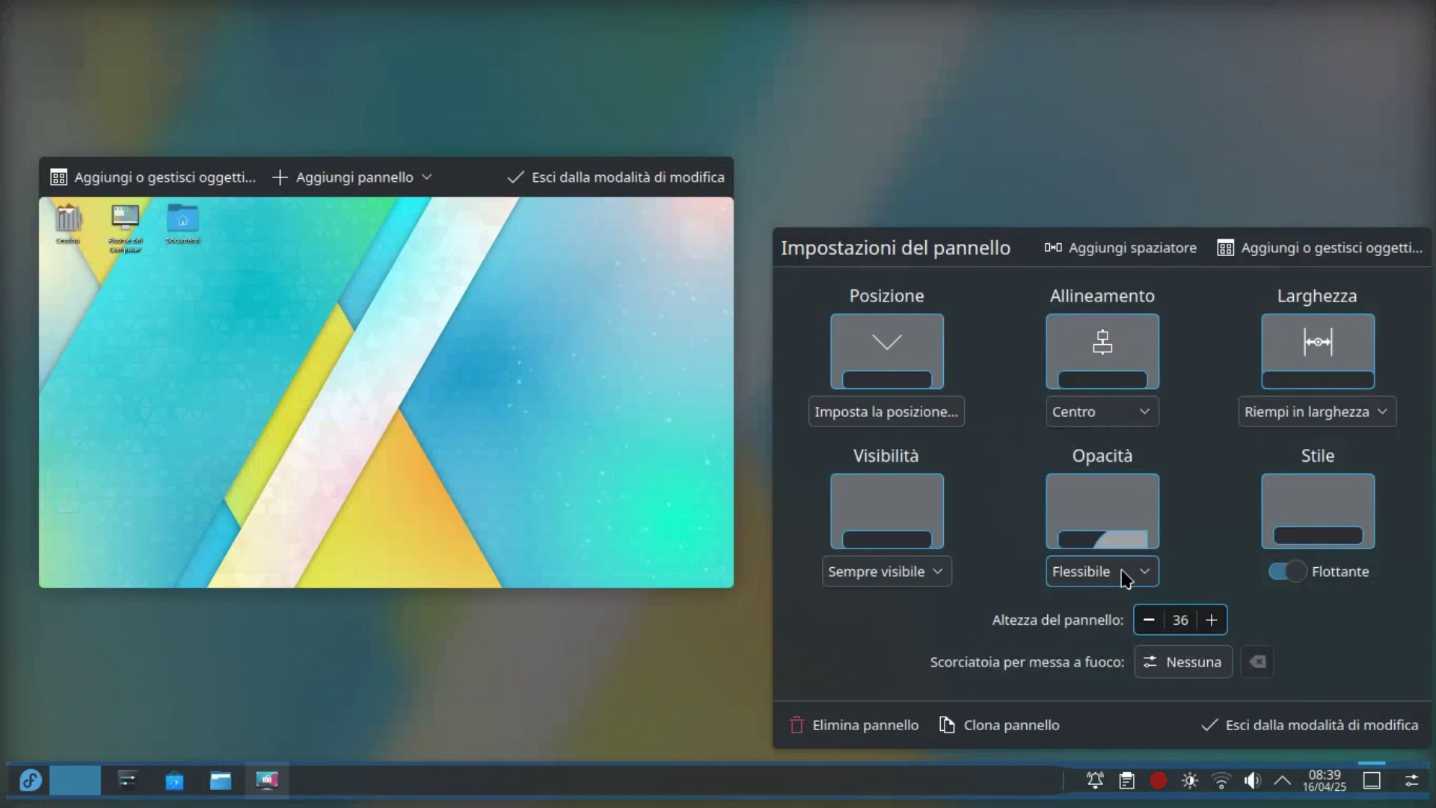
click(916, 413)
click(90, 408)
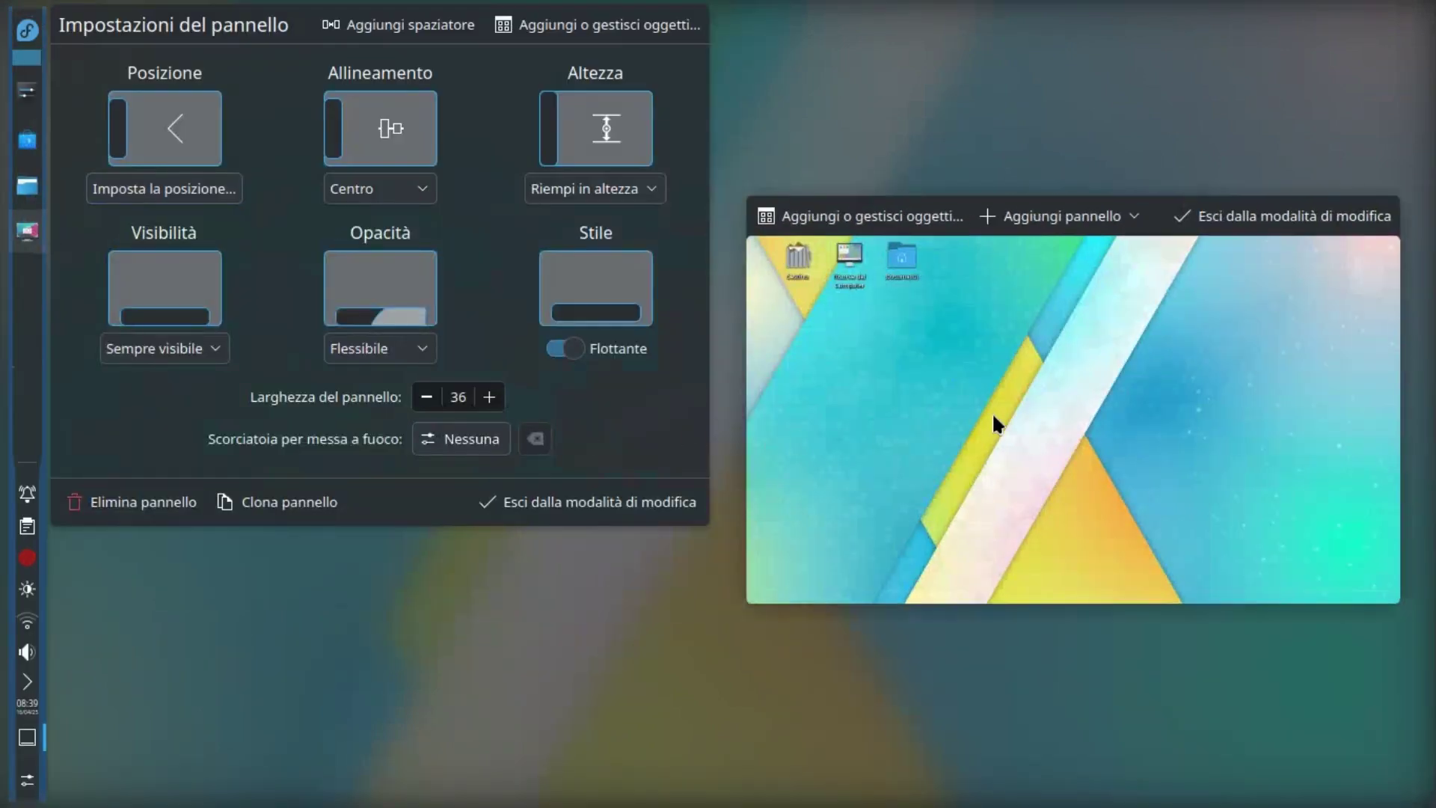
Step: Move the panel back to the bottom edge of the screen
mouse_move(27, 230)
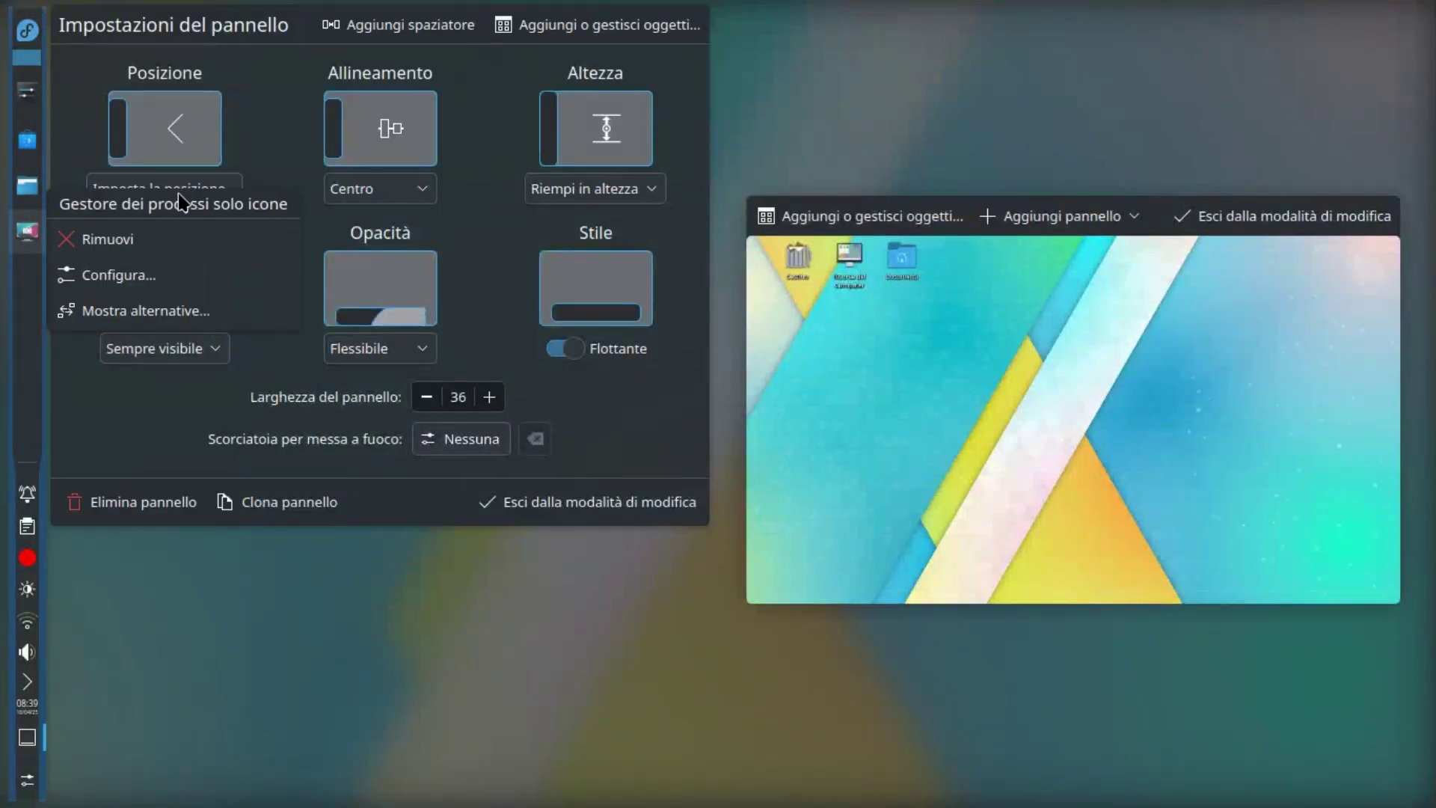
click(166, 150)
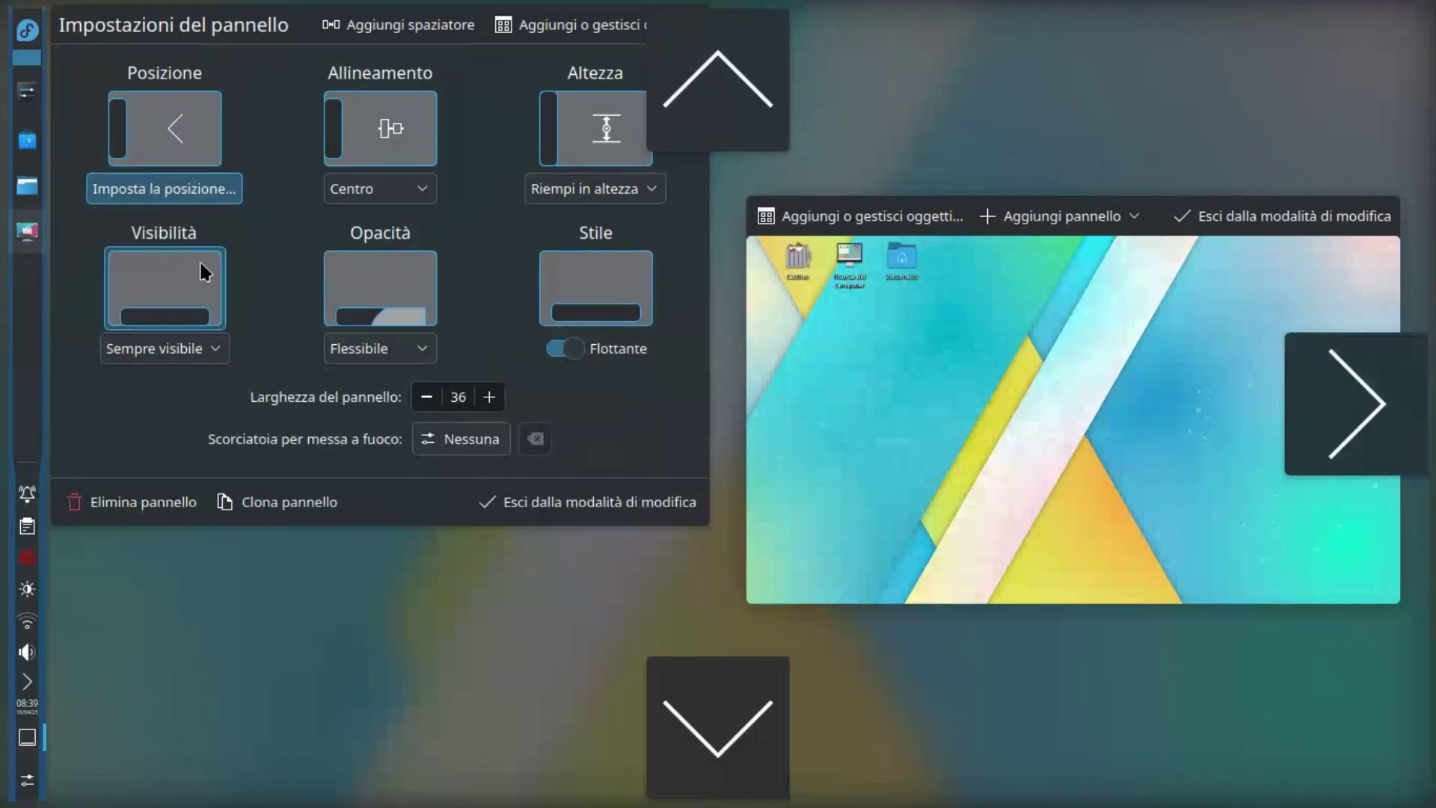
click(755, 770)
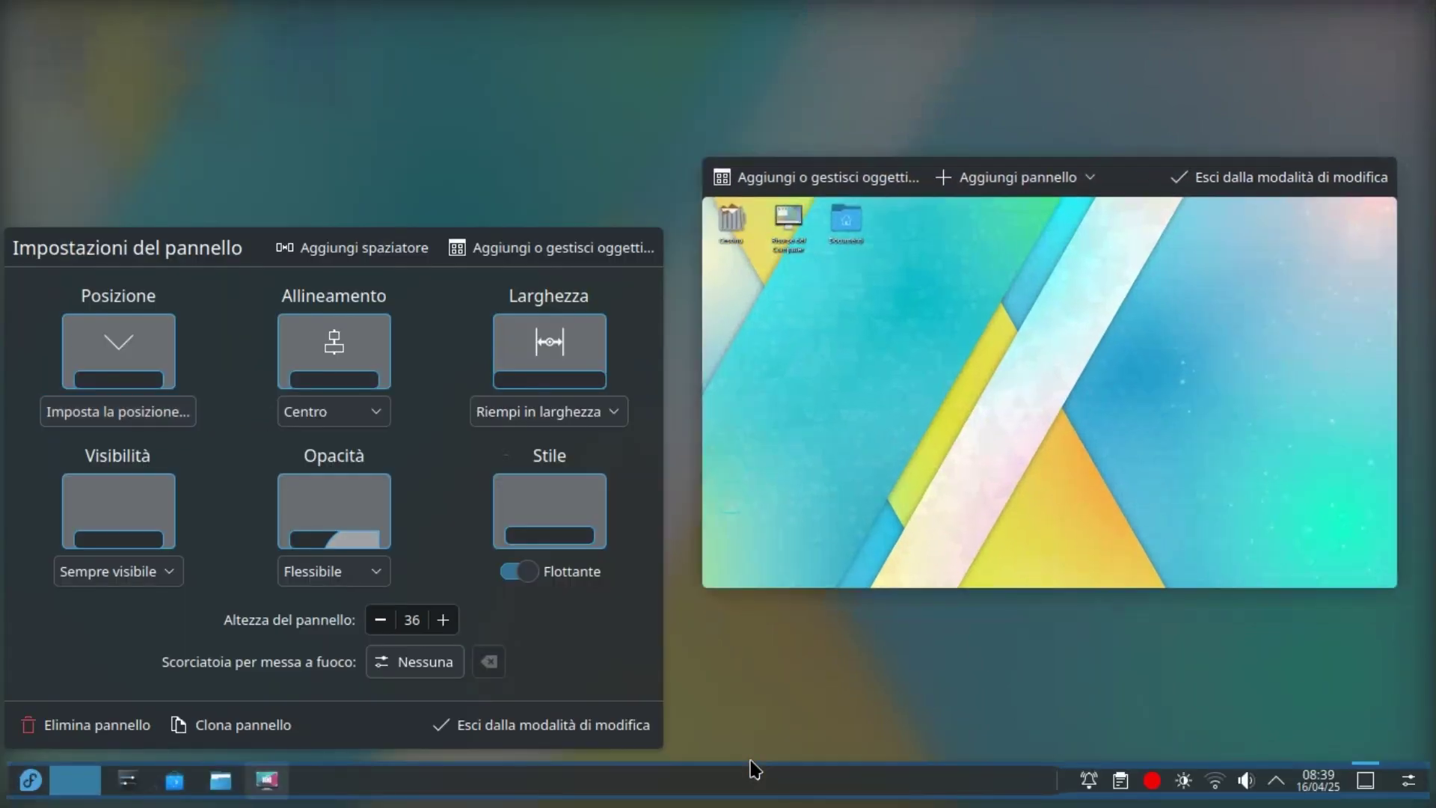
Step: Turn the panel's Flottante style off and back on, then leave edit mode
click(520, 571)
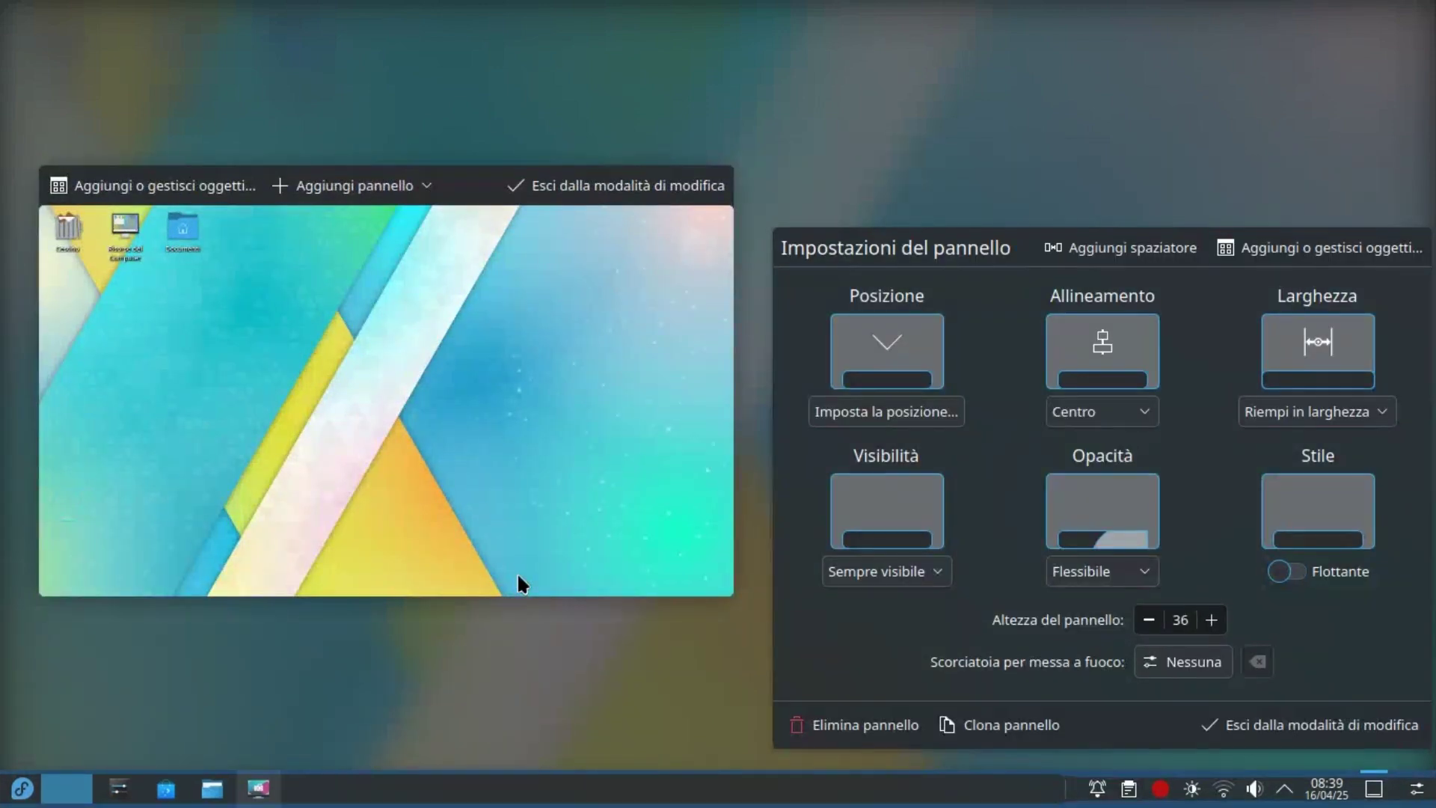
click(1285, 571)
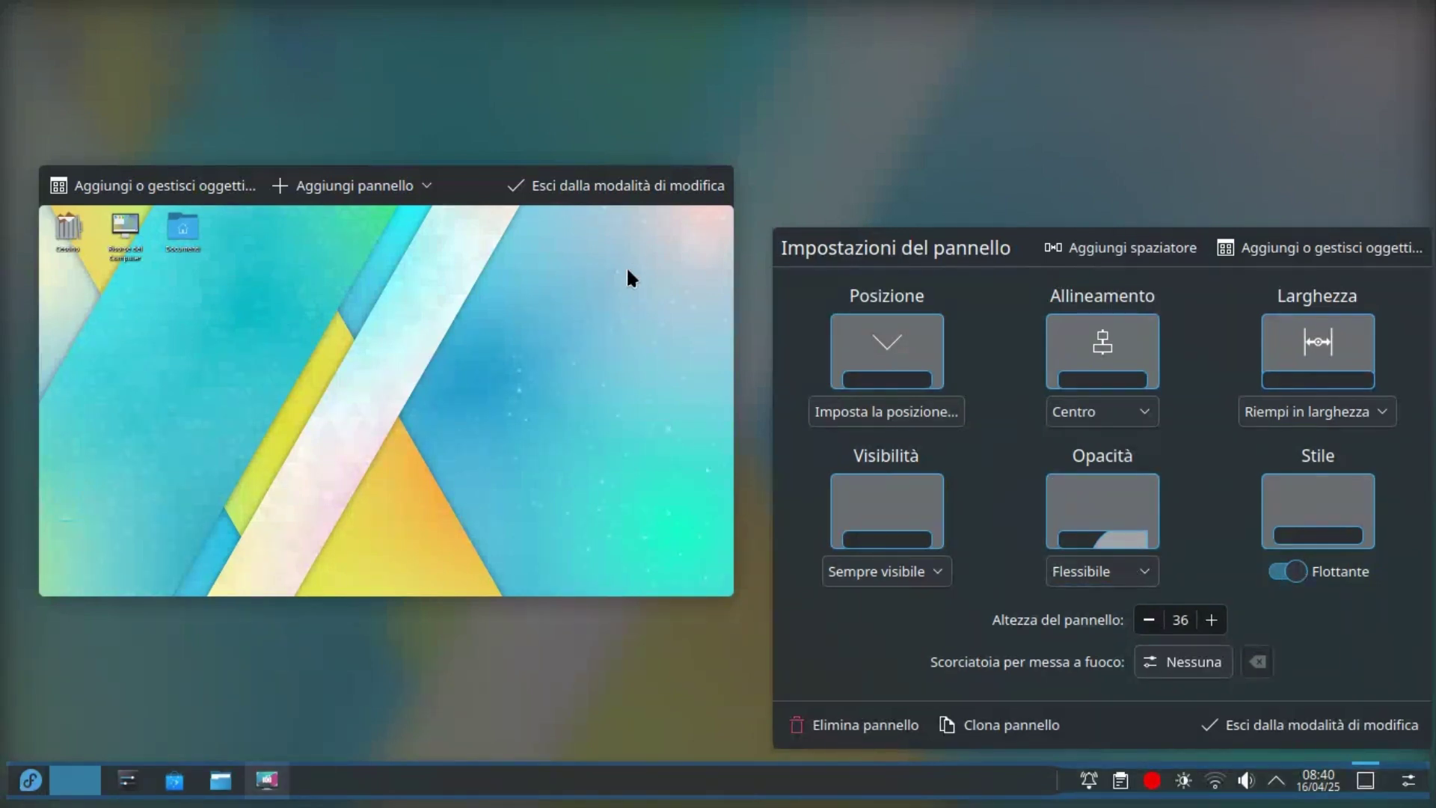
mouse_move(1318, 780)
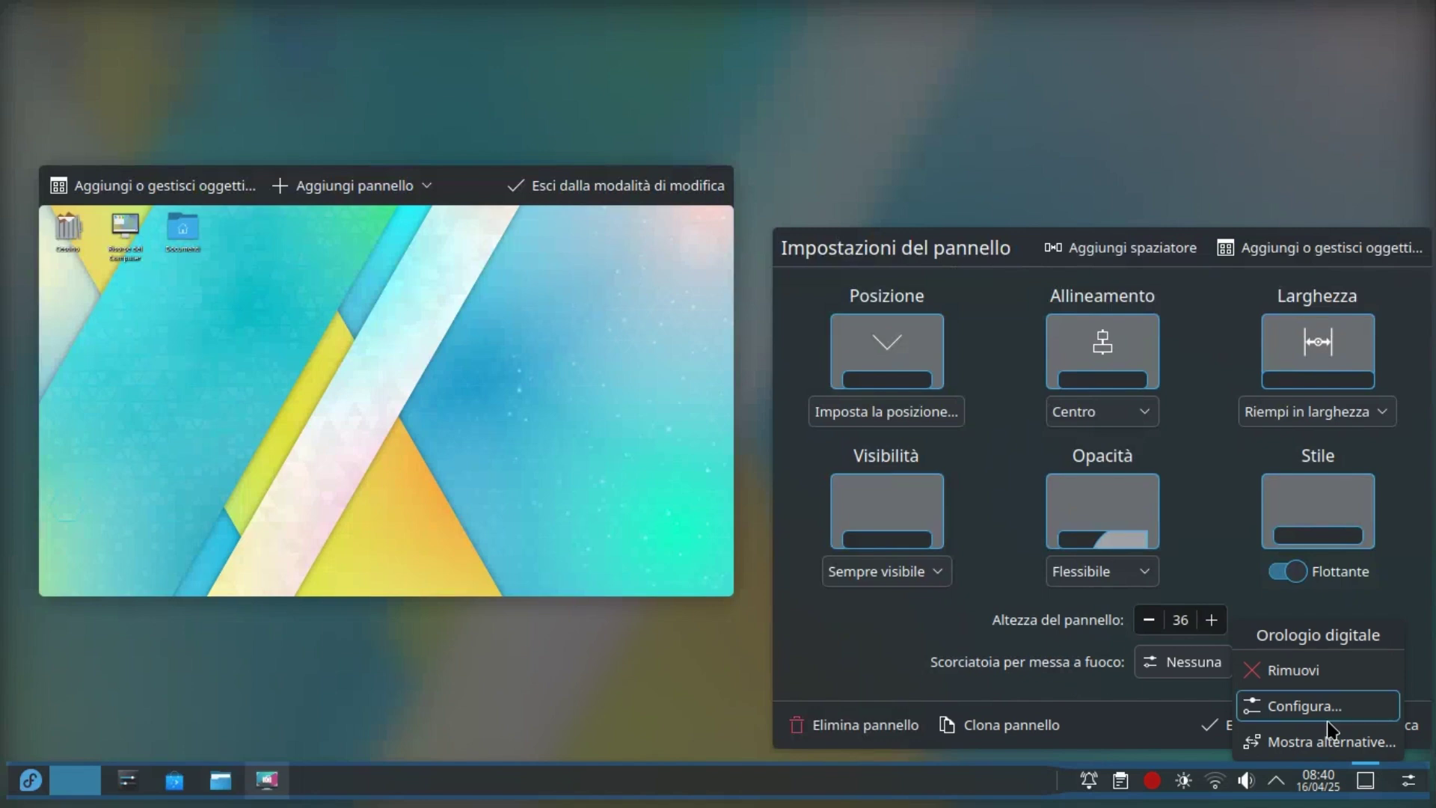
click(1417, 725)
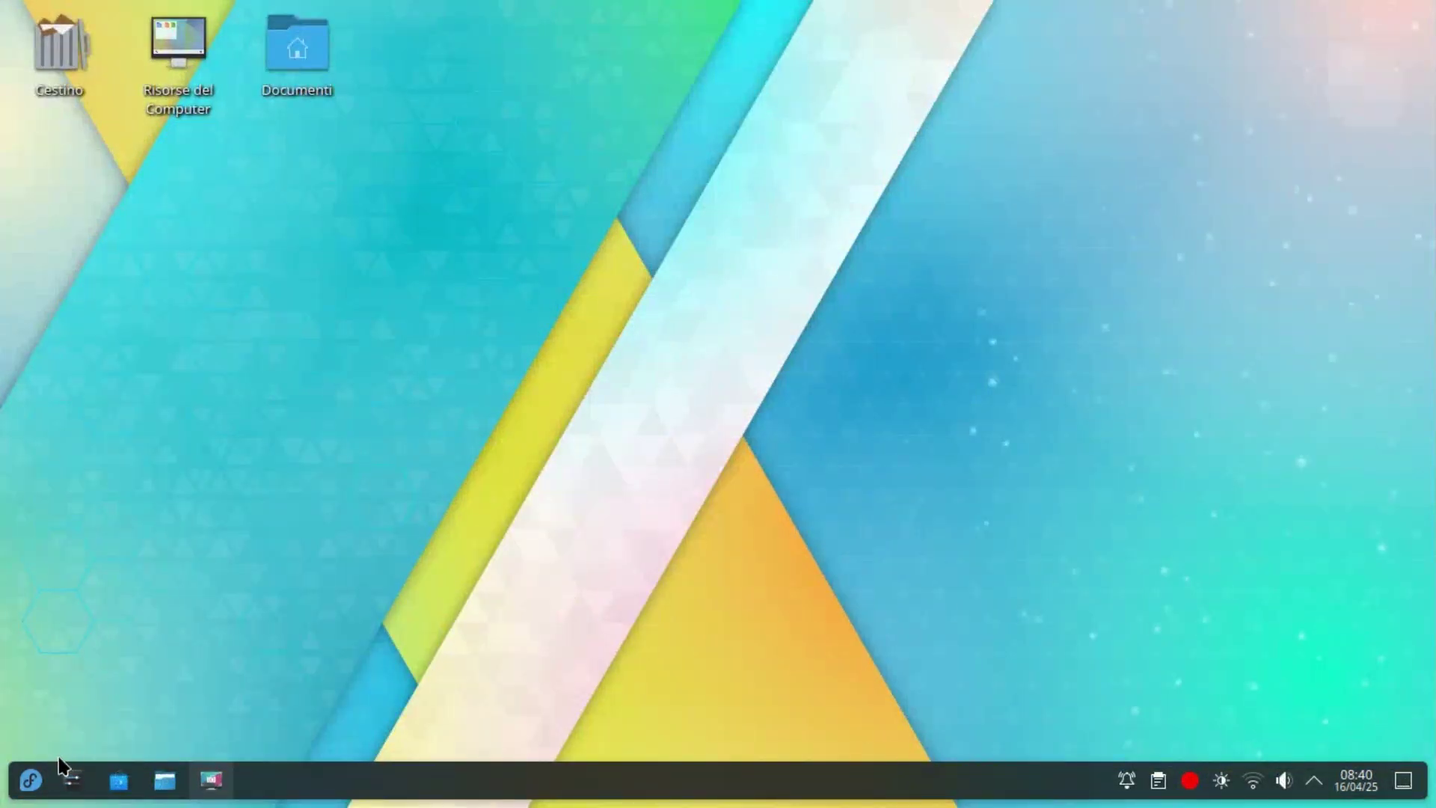
Step: Browse the full list of installed applications and launch Fedora Media Writer
click(30, 777)
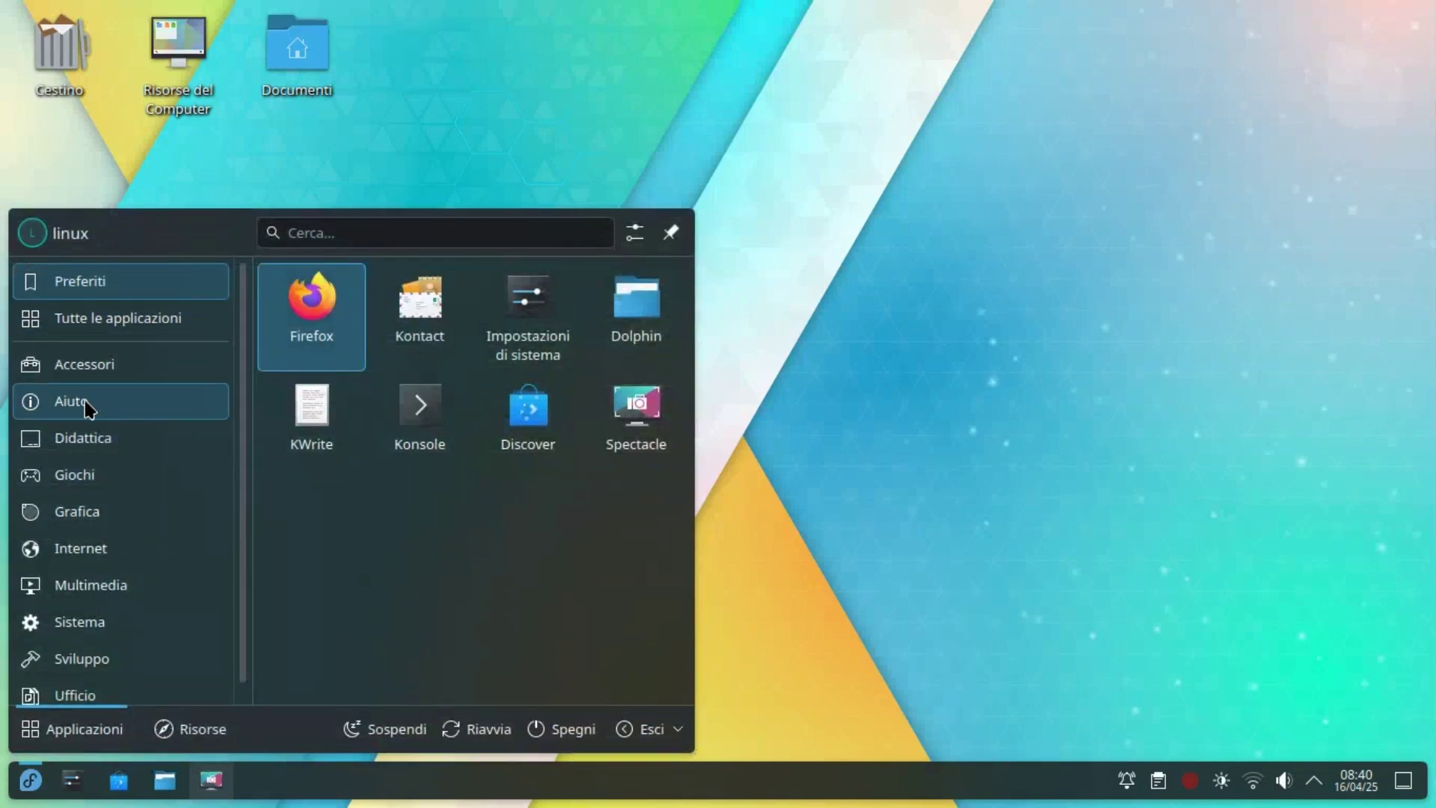
scroll(137, 660, down, 1)
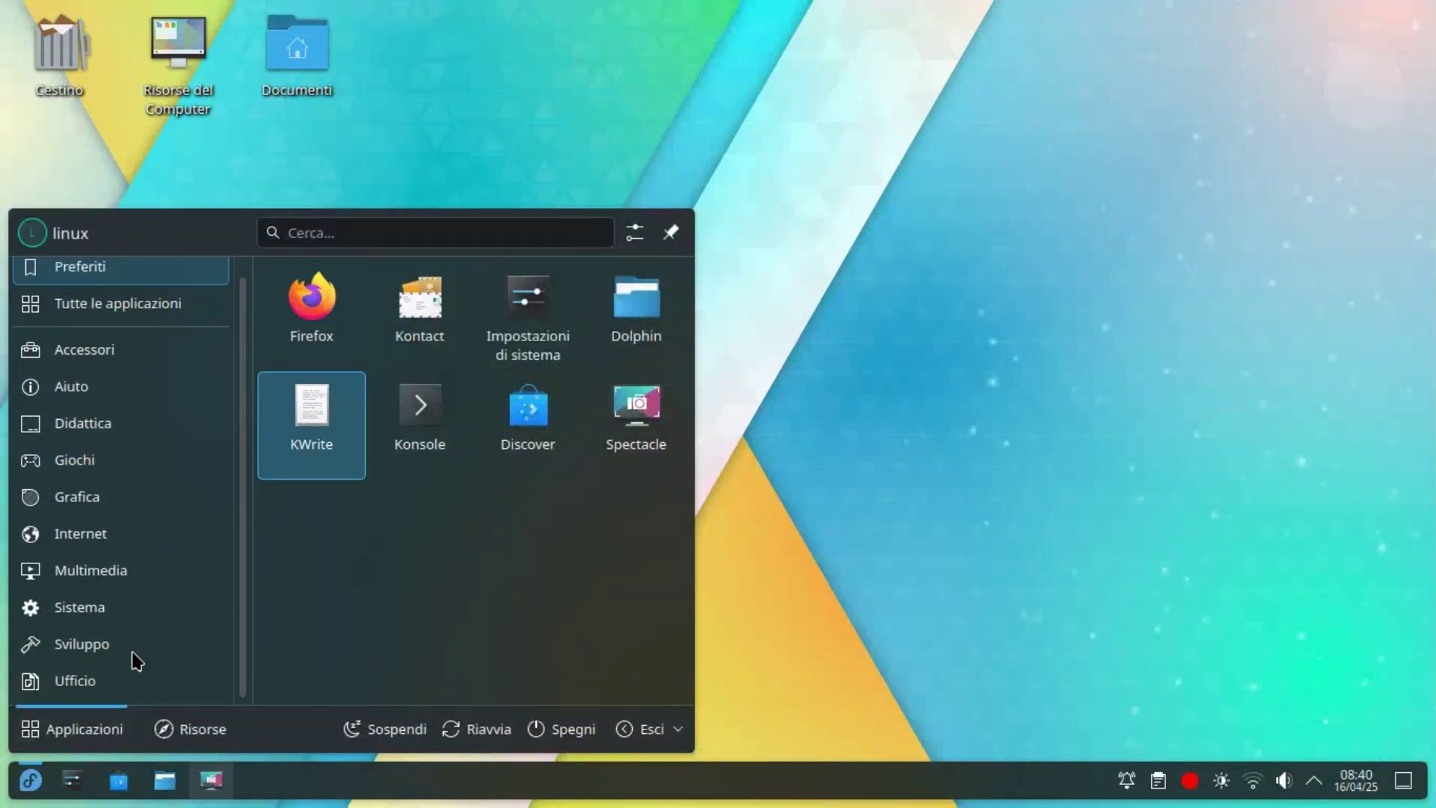
click(153, 314)
scroll(470, 464, down, 4)
scroll(469, 472, down, 4)
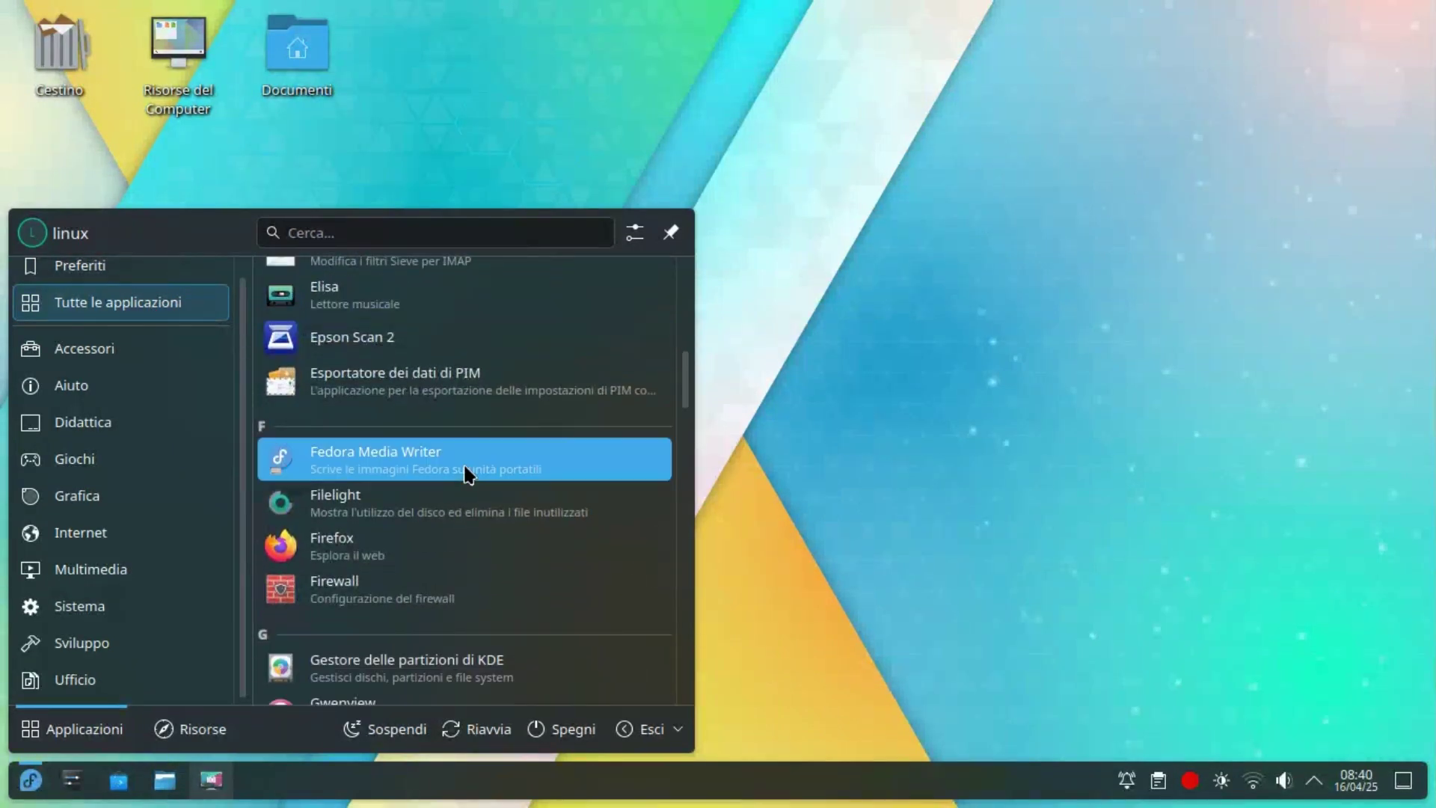
click(469, 473)
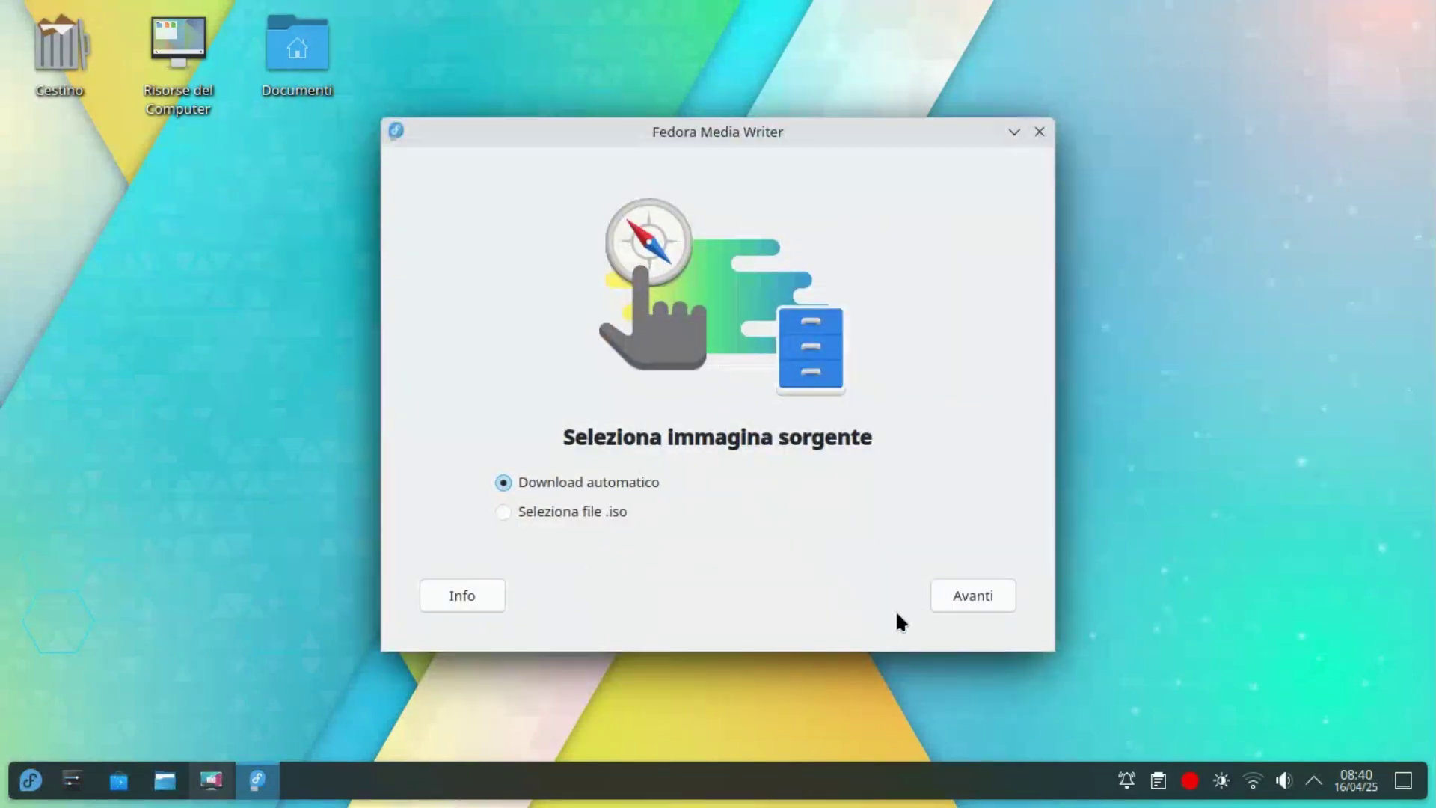
Step: Continue with Download automatico in Fedora Media Writer and view the available Spin editions
click(993, 583)
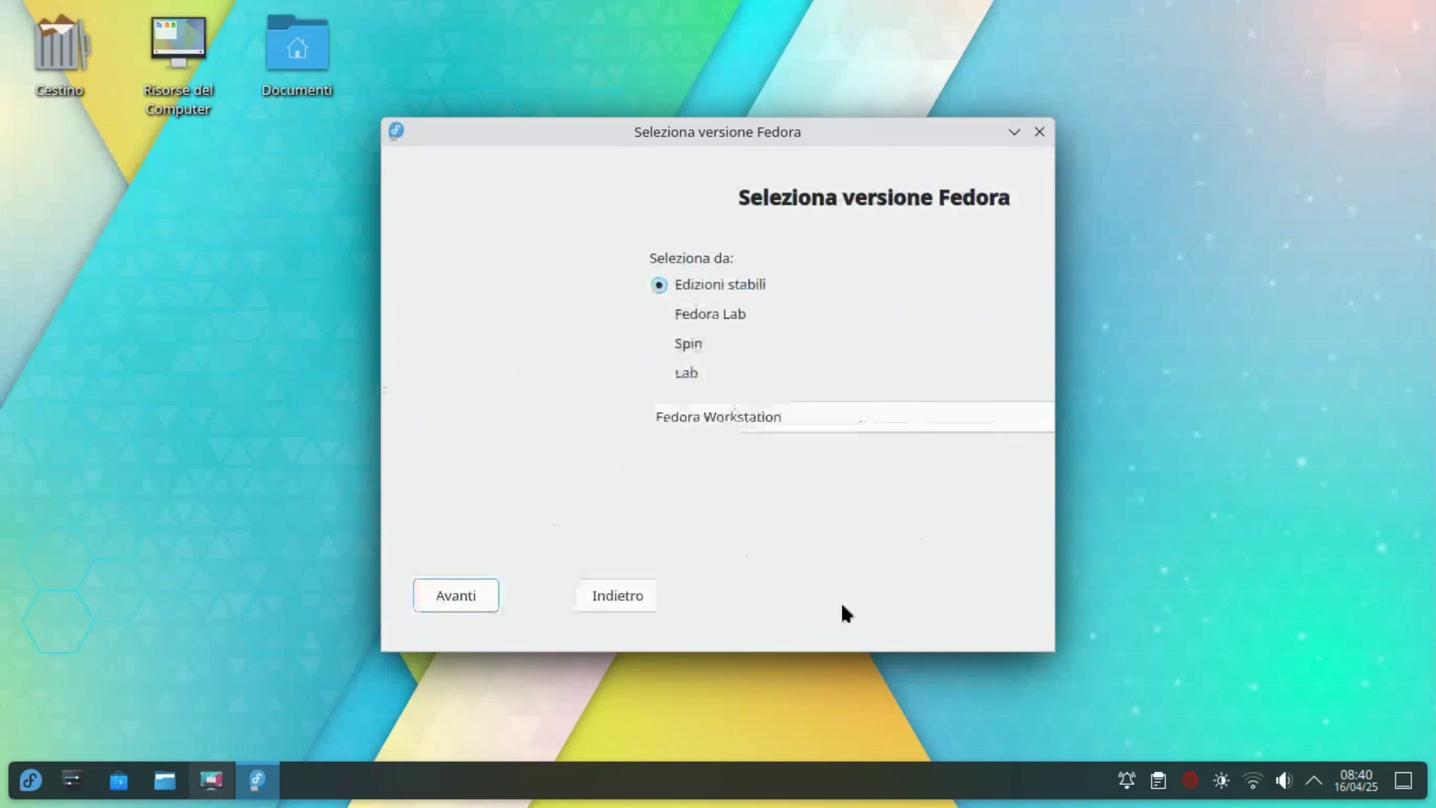
click(537, 344)
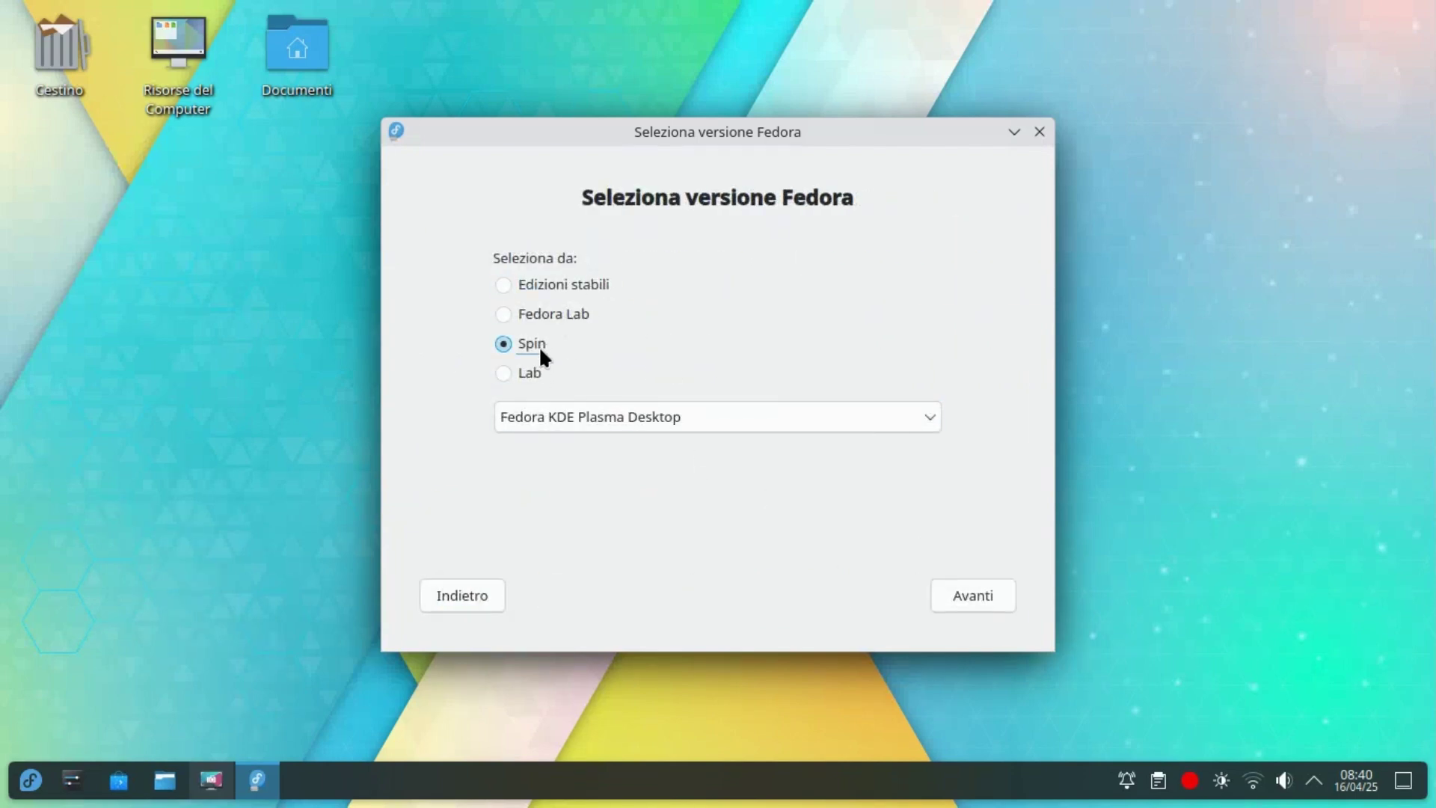
click(572, 408)
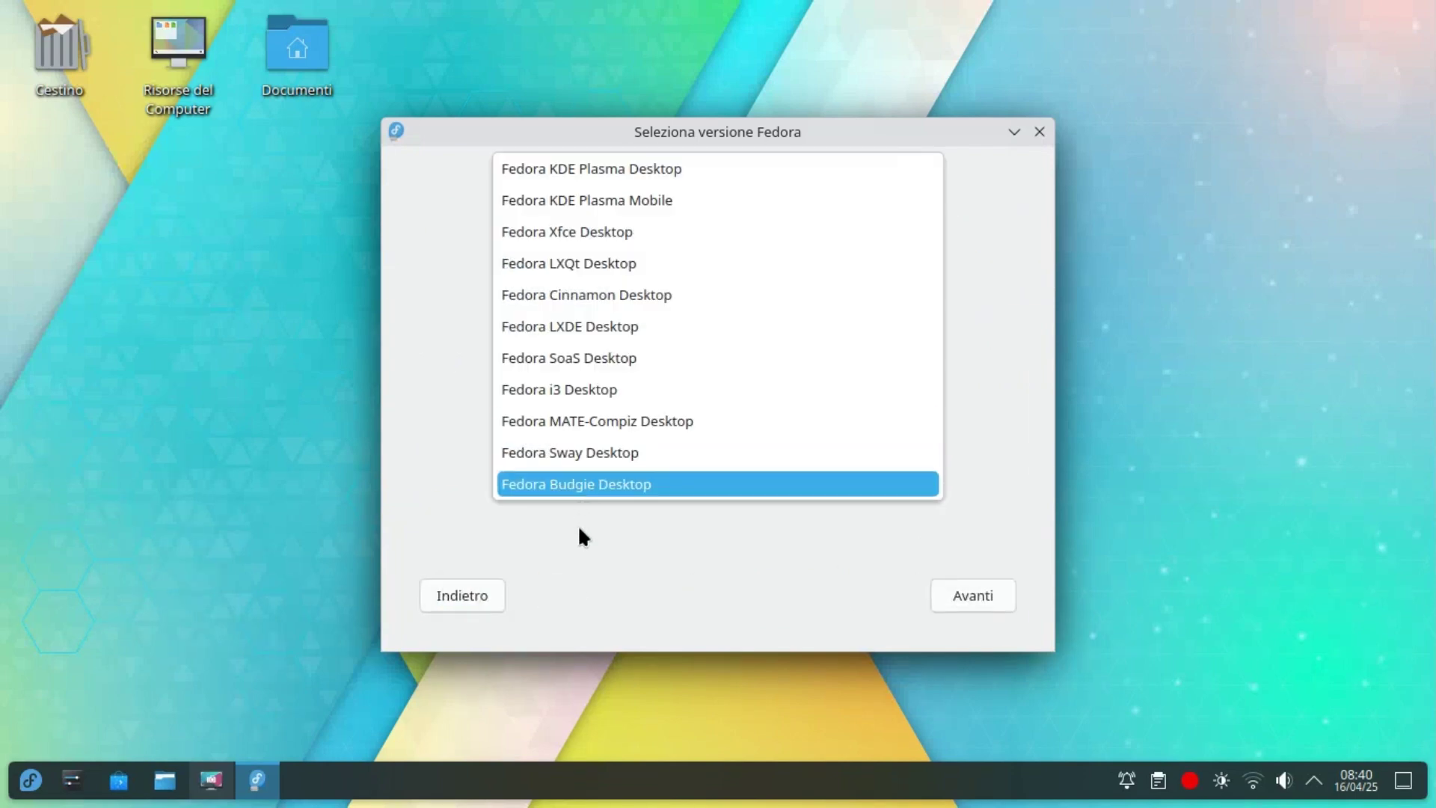
click(571, 566)
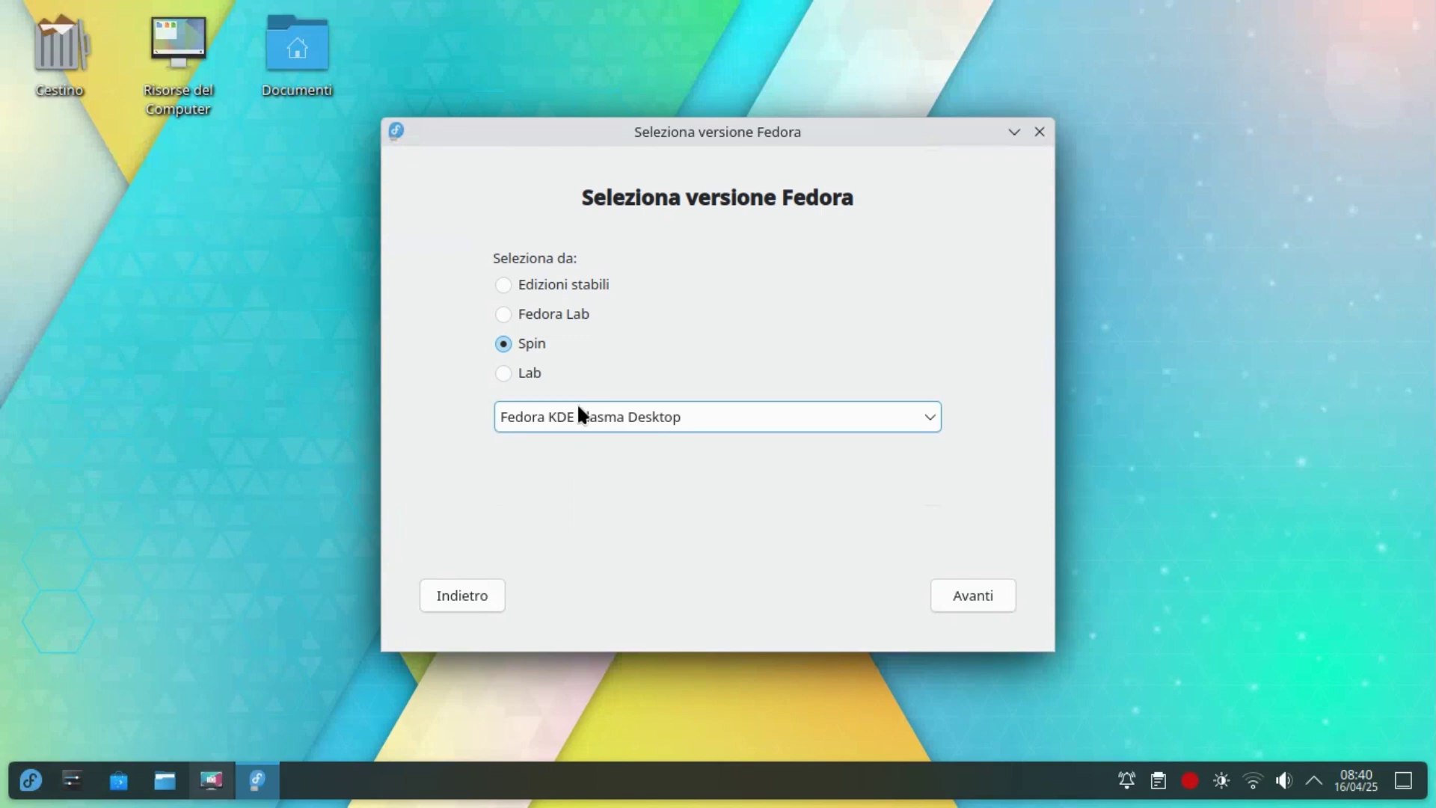
Step: View the available Lab and Edizioni stabili versions, then close Fedora Media Writer without downloading anything
click(508, 373)
click(559, 417)
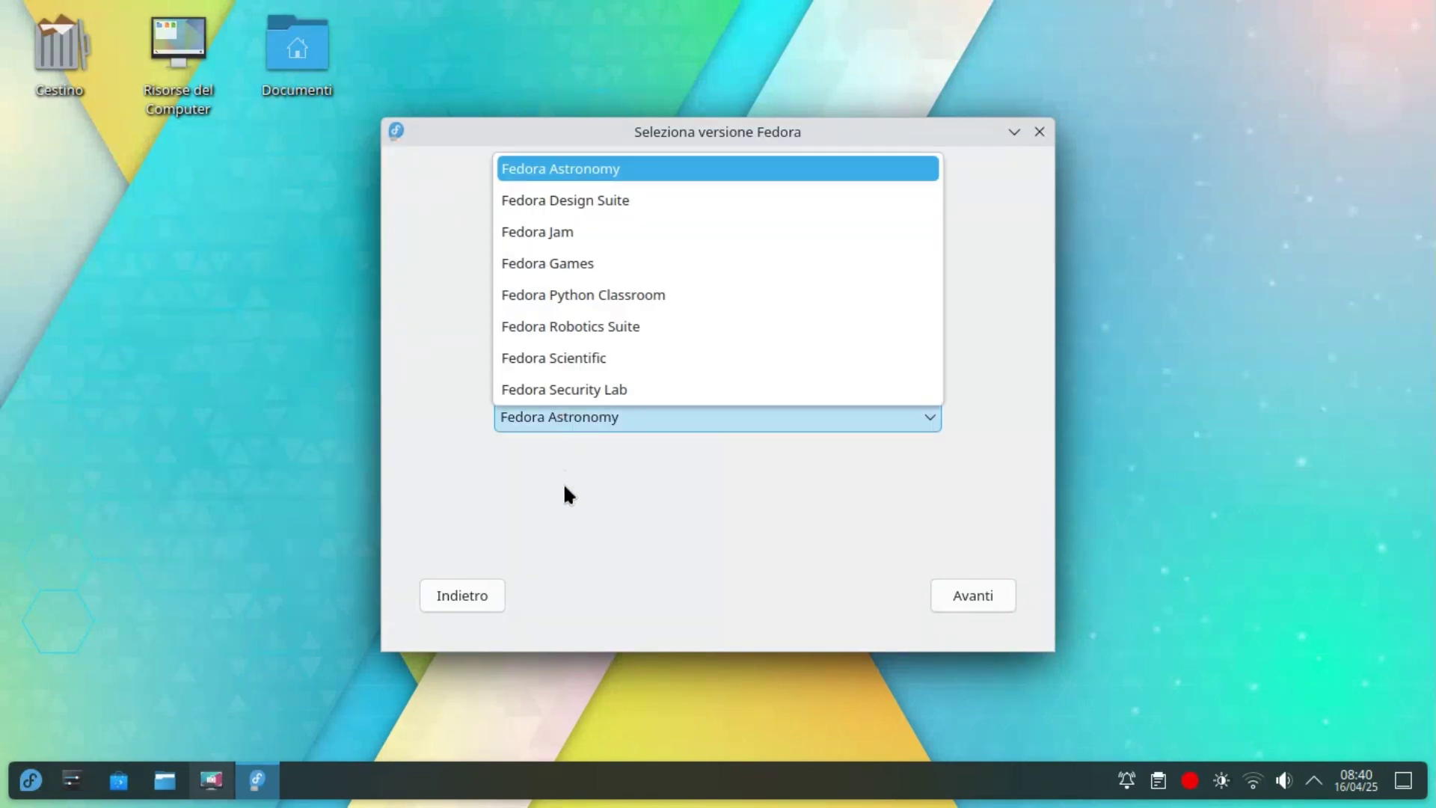
click(564, 490)
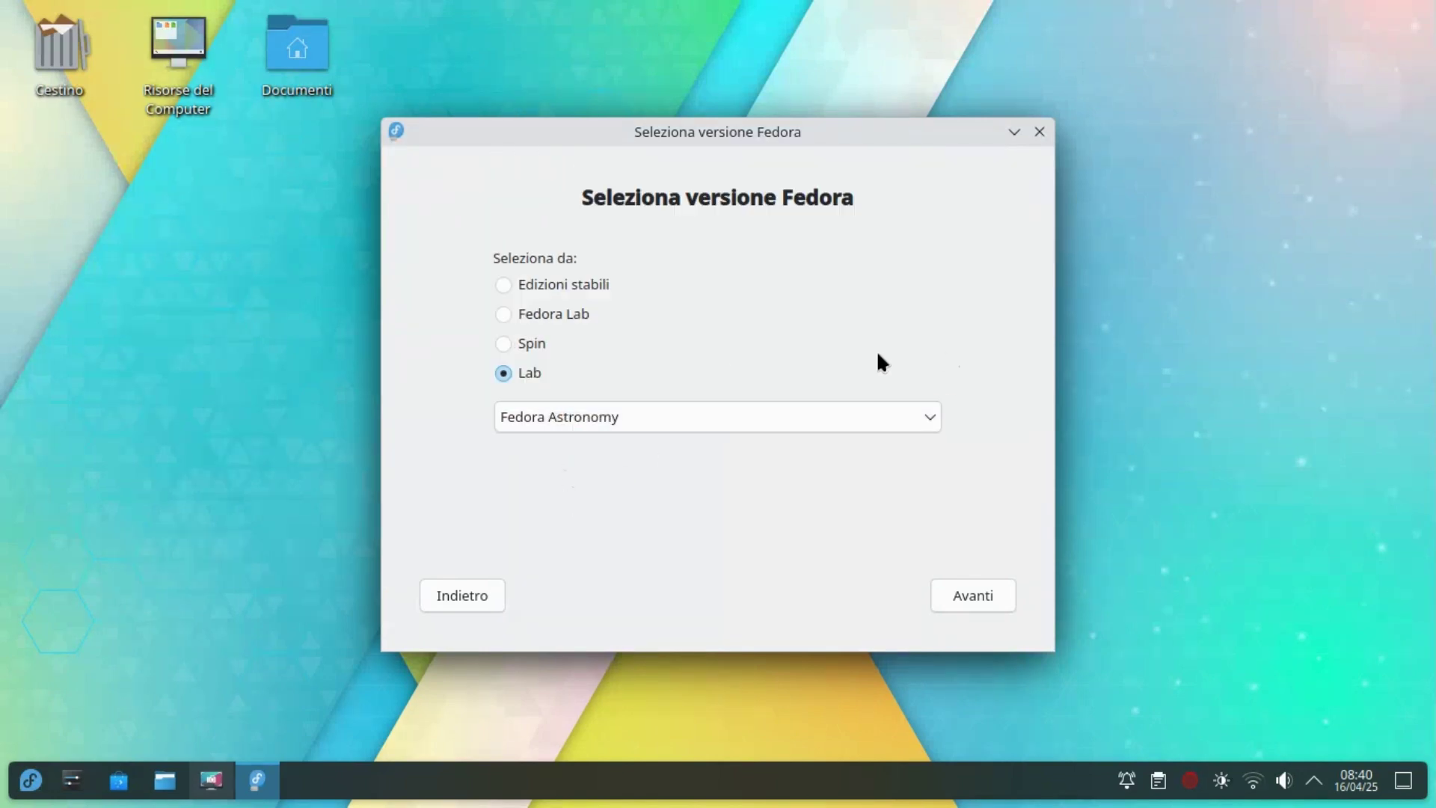
click(588, 284)
click(613, 415)
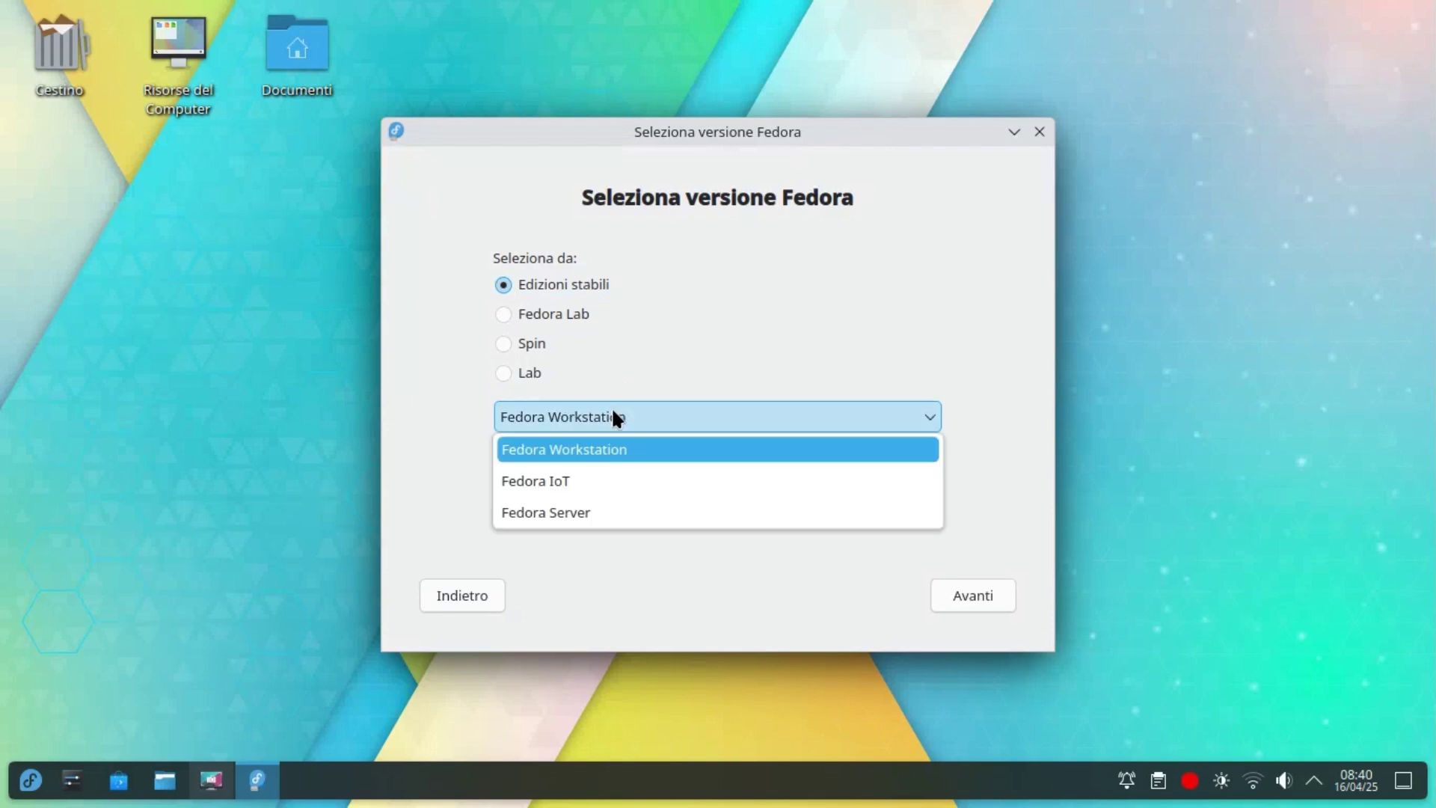
click(618, 528)
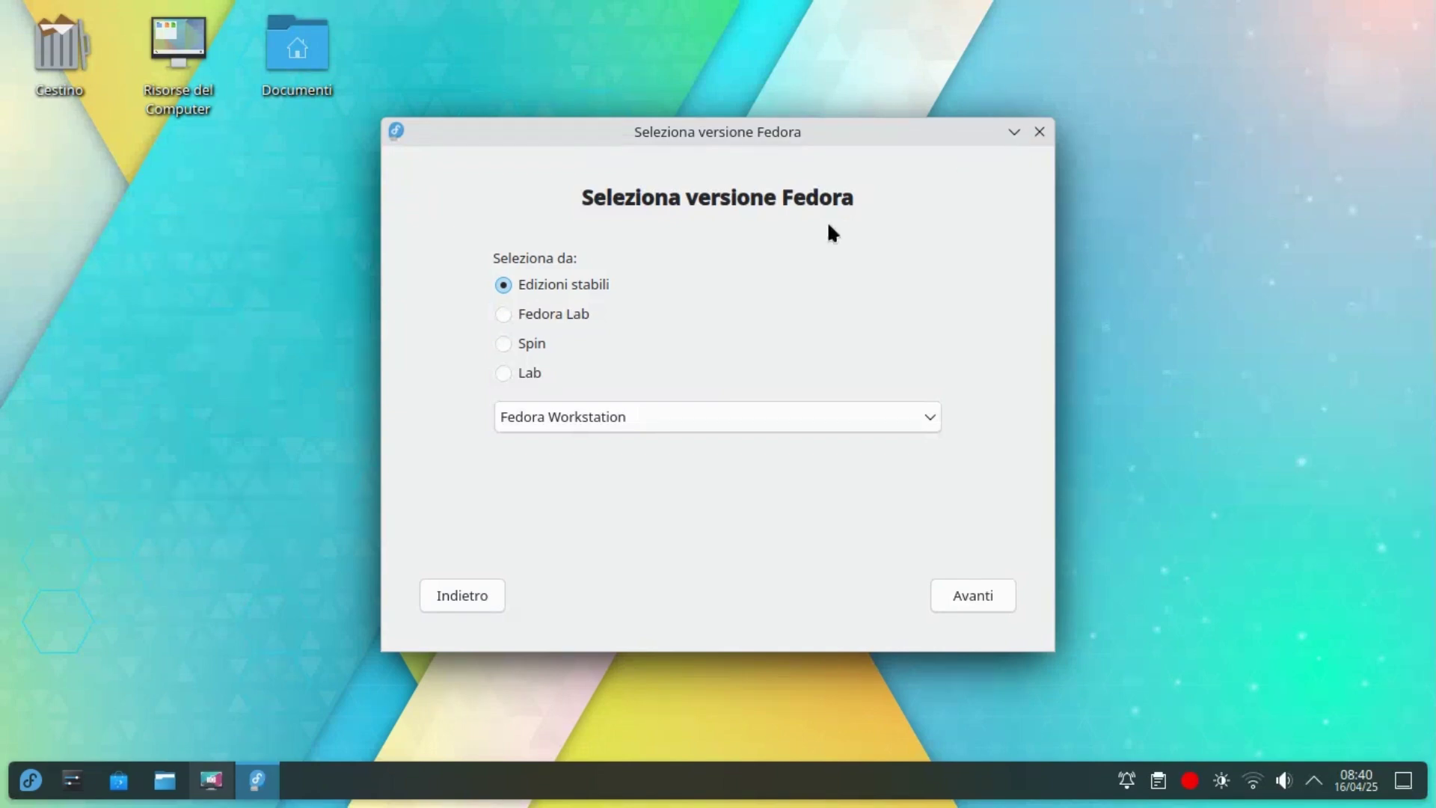
click(1038, 133)
Step: Open Centro d'informazione from the Sistema applications to view the system information
click(30, 780)
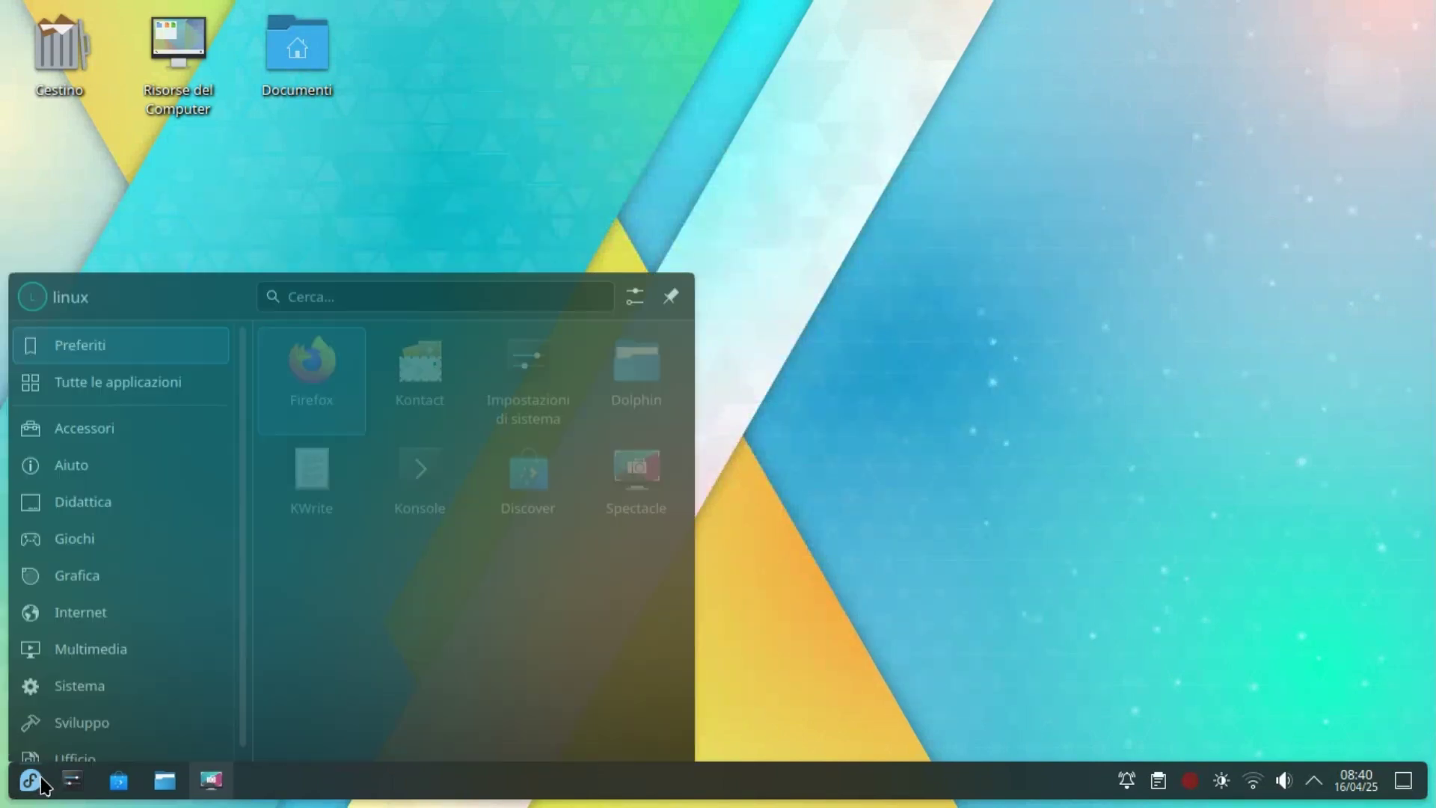
click(203, 626)
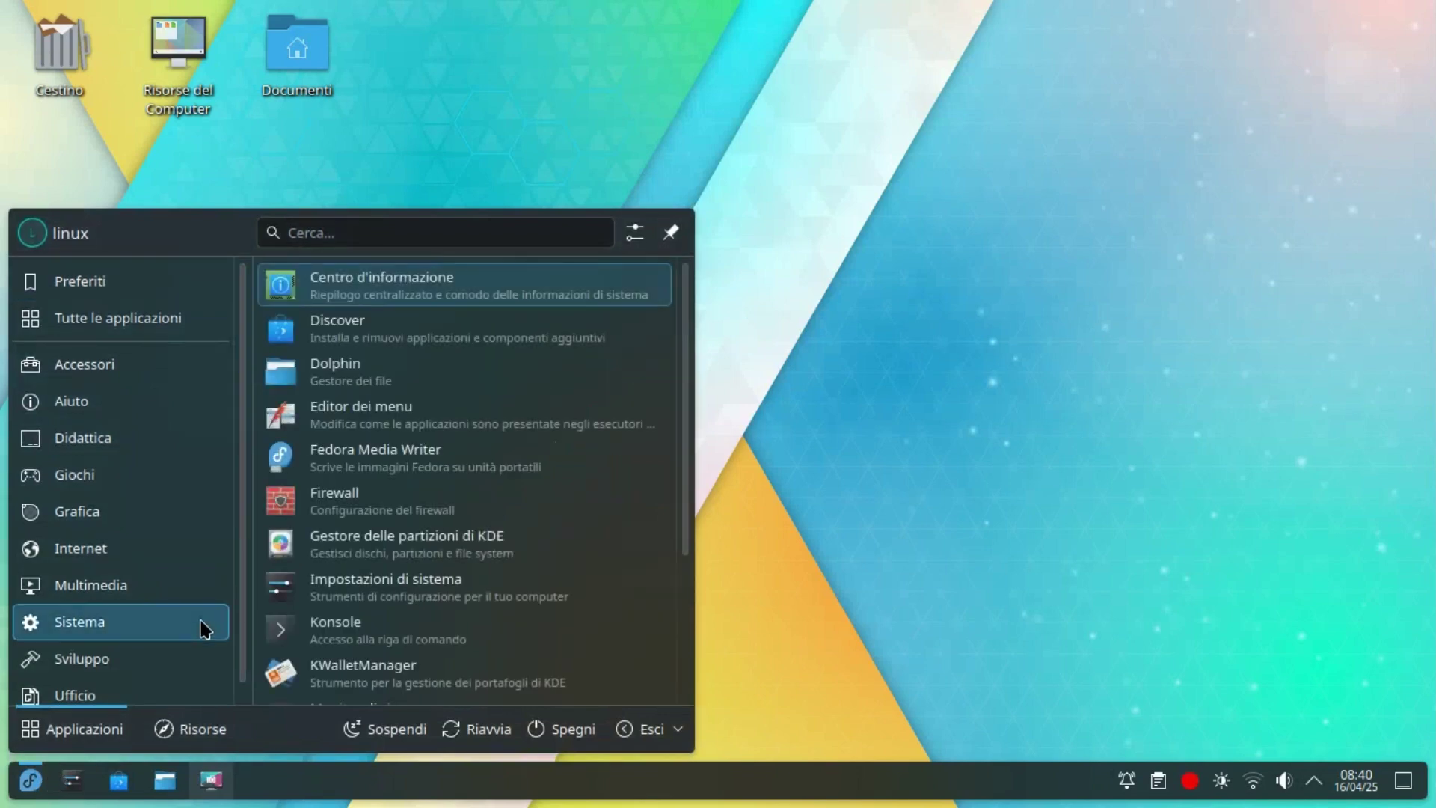
click(402, 302)
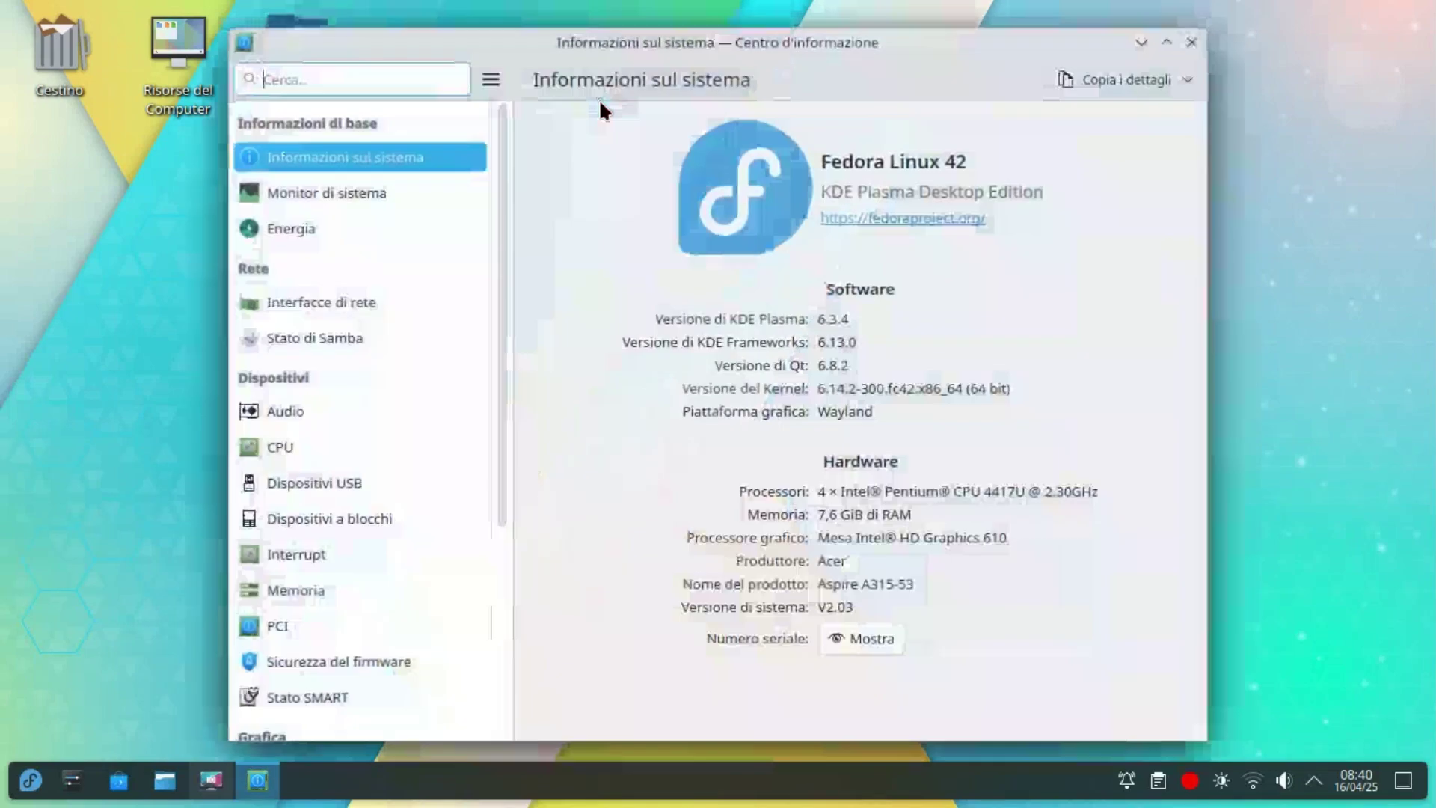
Step: Open Monitor di sistema from the information centre and sort its applications by memory usage, highest first
click(331, 196)
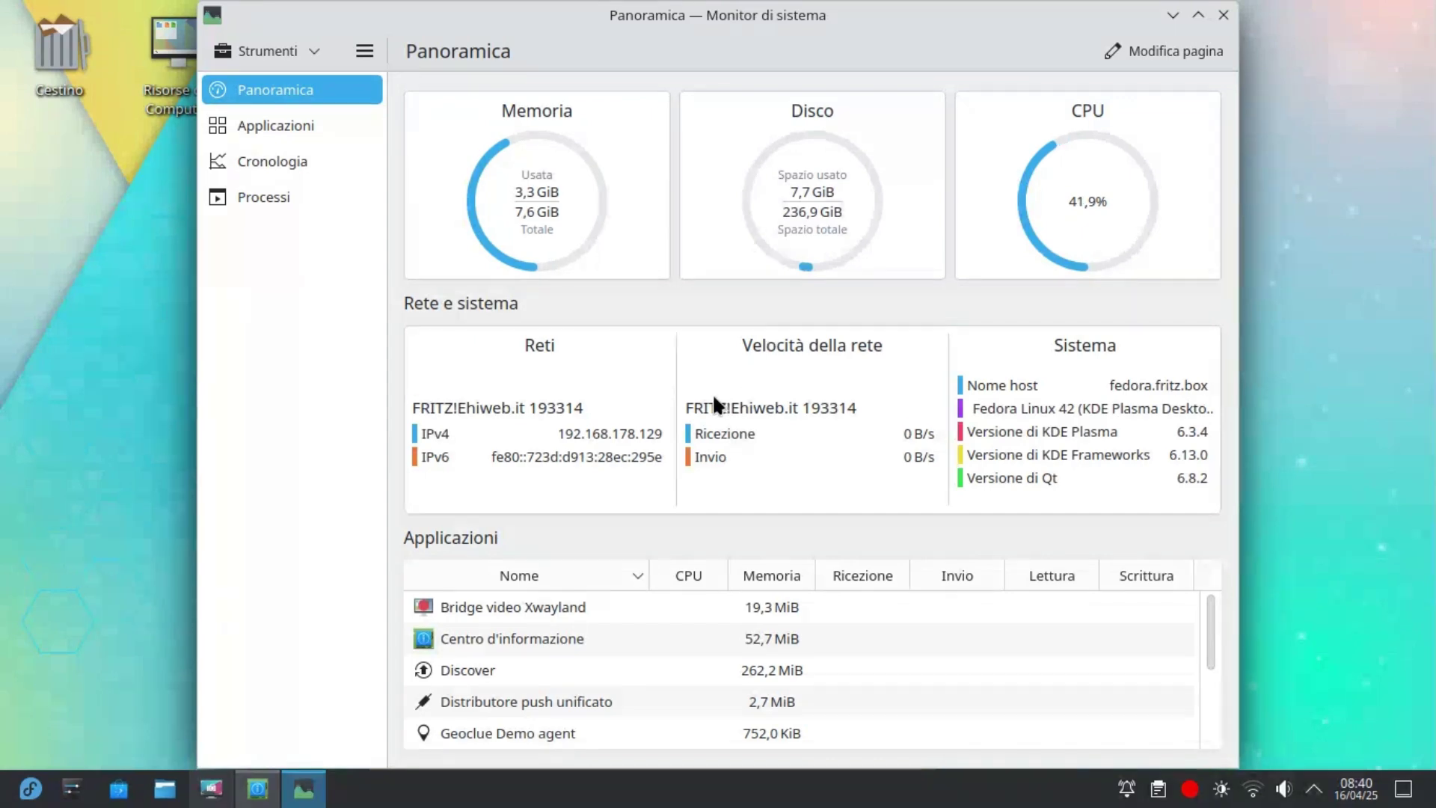
click(778, 573)
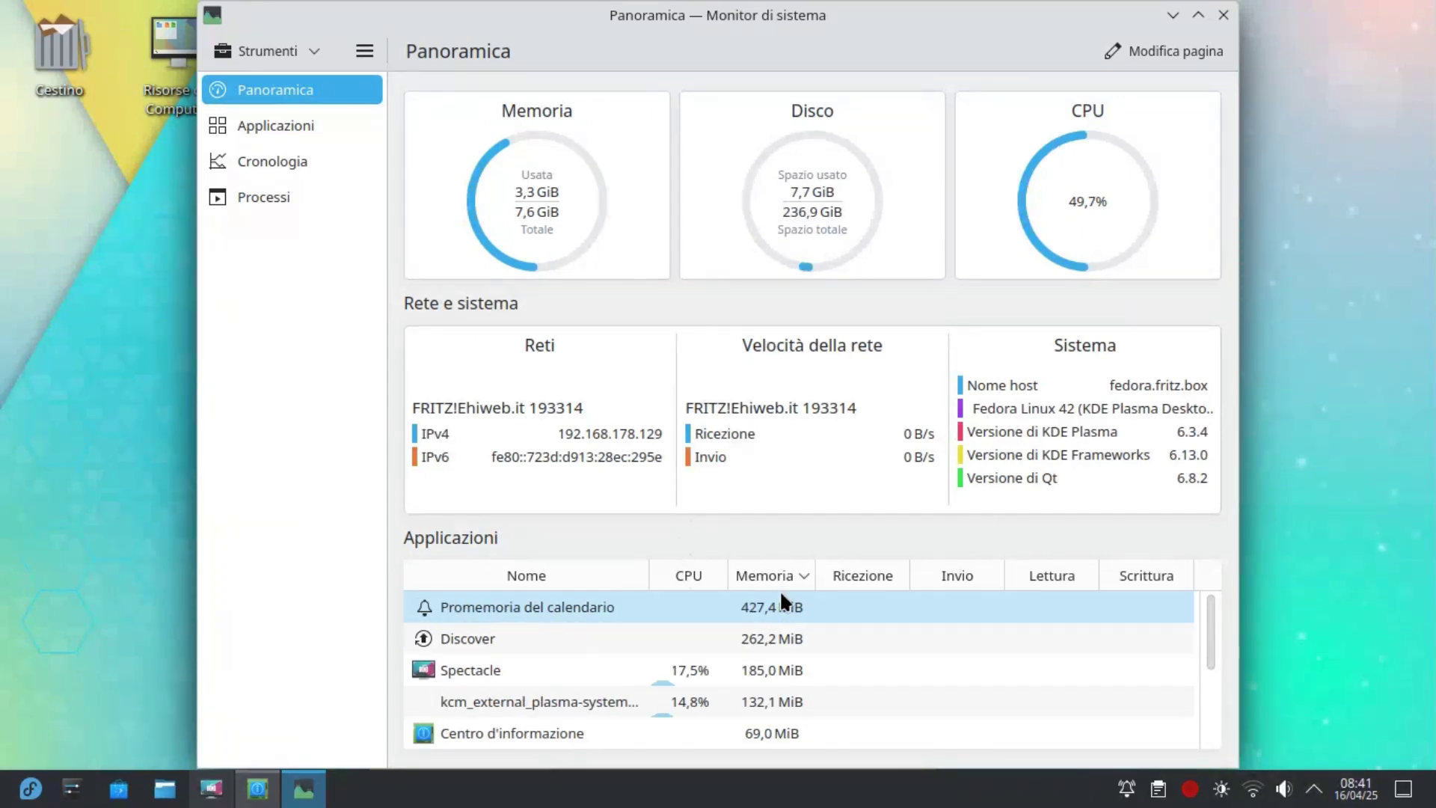
Step: Quit the application Promemoria del calendario from the overview's application list, enabling Non chiedere più in the confirmation
click(514, 605)
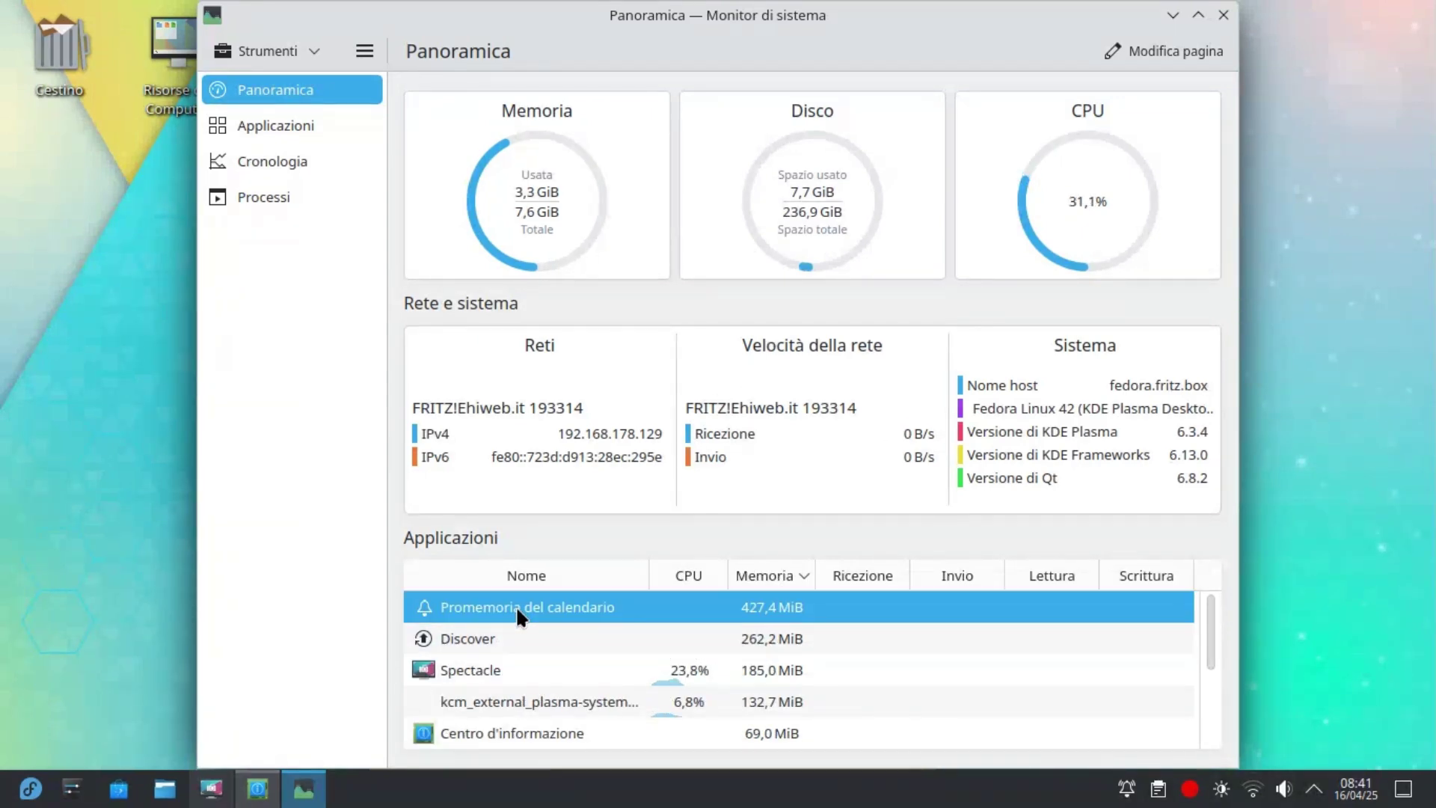
right_click(514, 604)
click(592, 694)
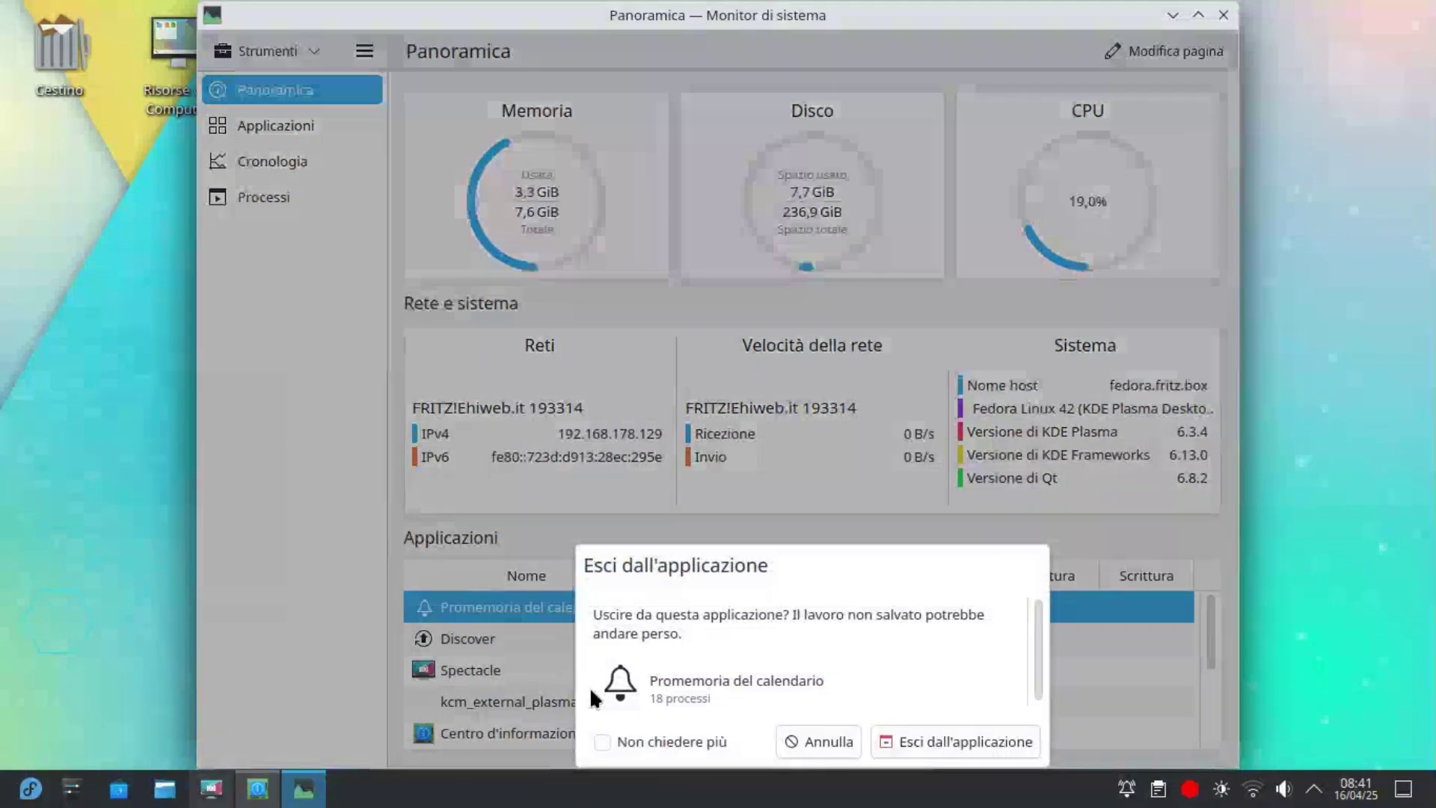
click(719, 744)
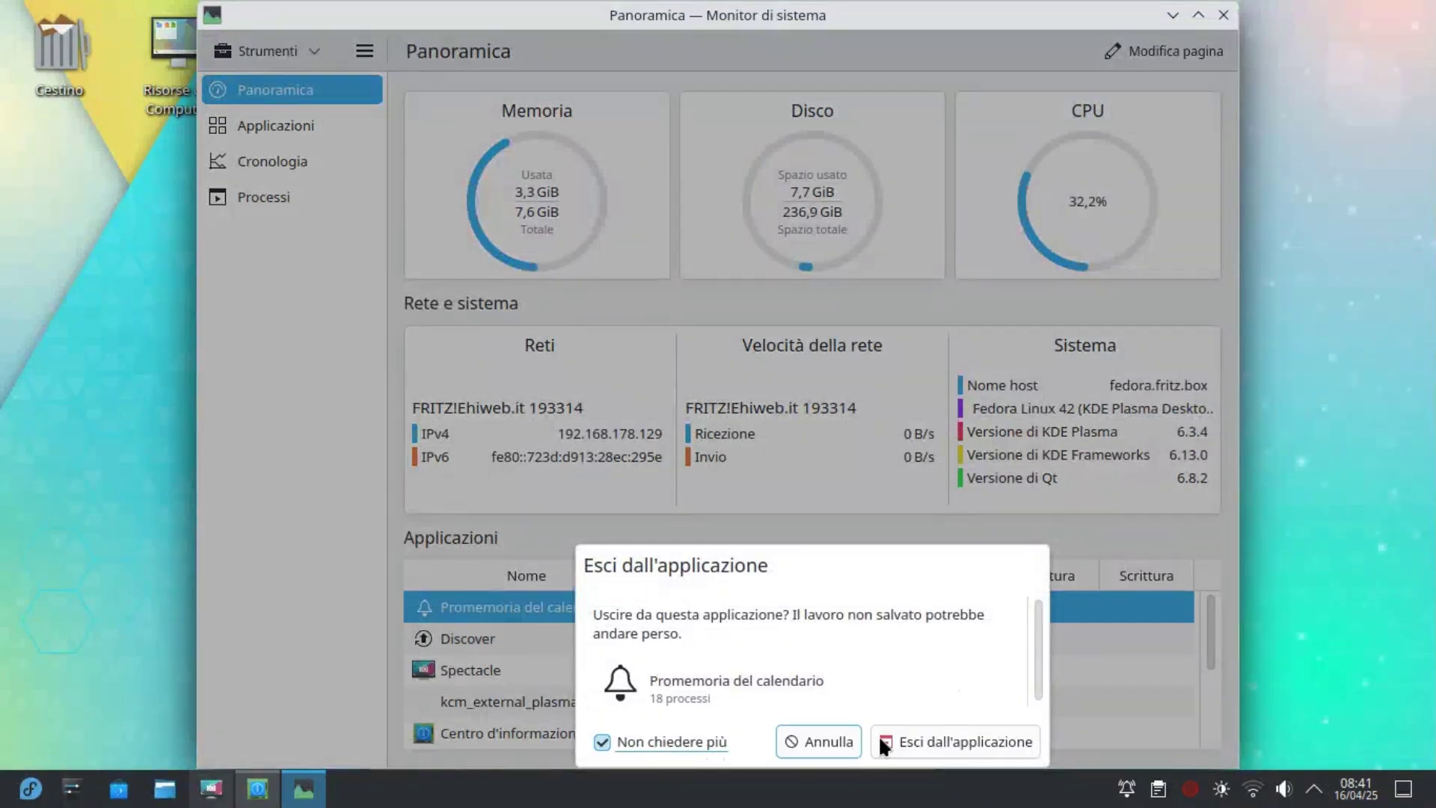
click(1006, 739)
Step: Review the remaining applications in the overview, and view the Applicazioni, Cronologia and Processi pages
scroll(639, 688, down, 3)
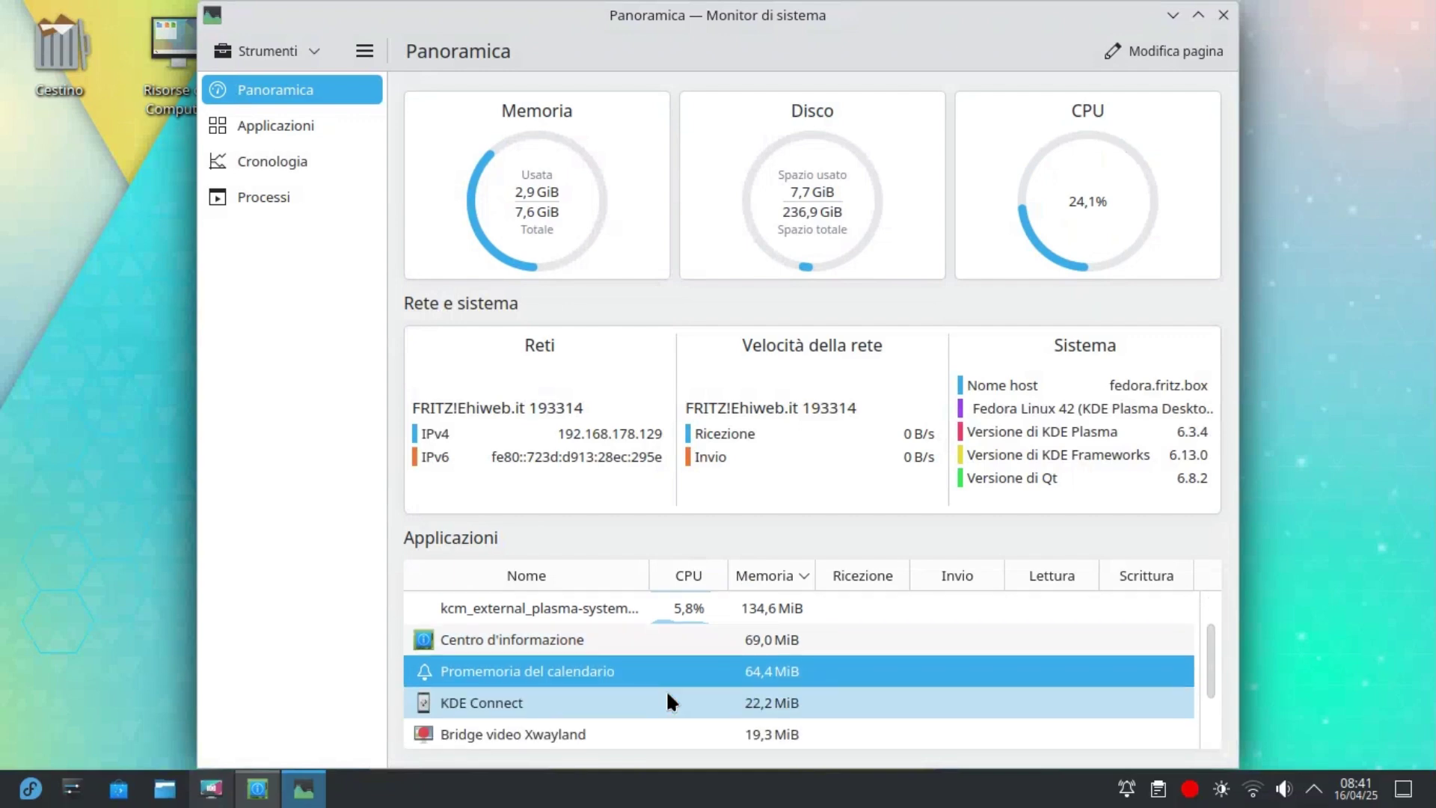
scroll(715, 679, up, 3)
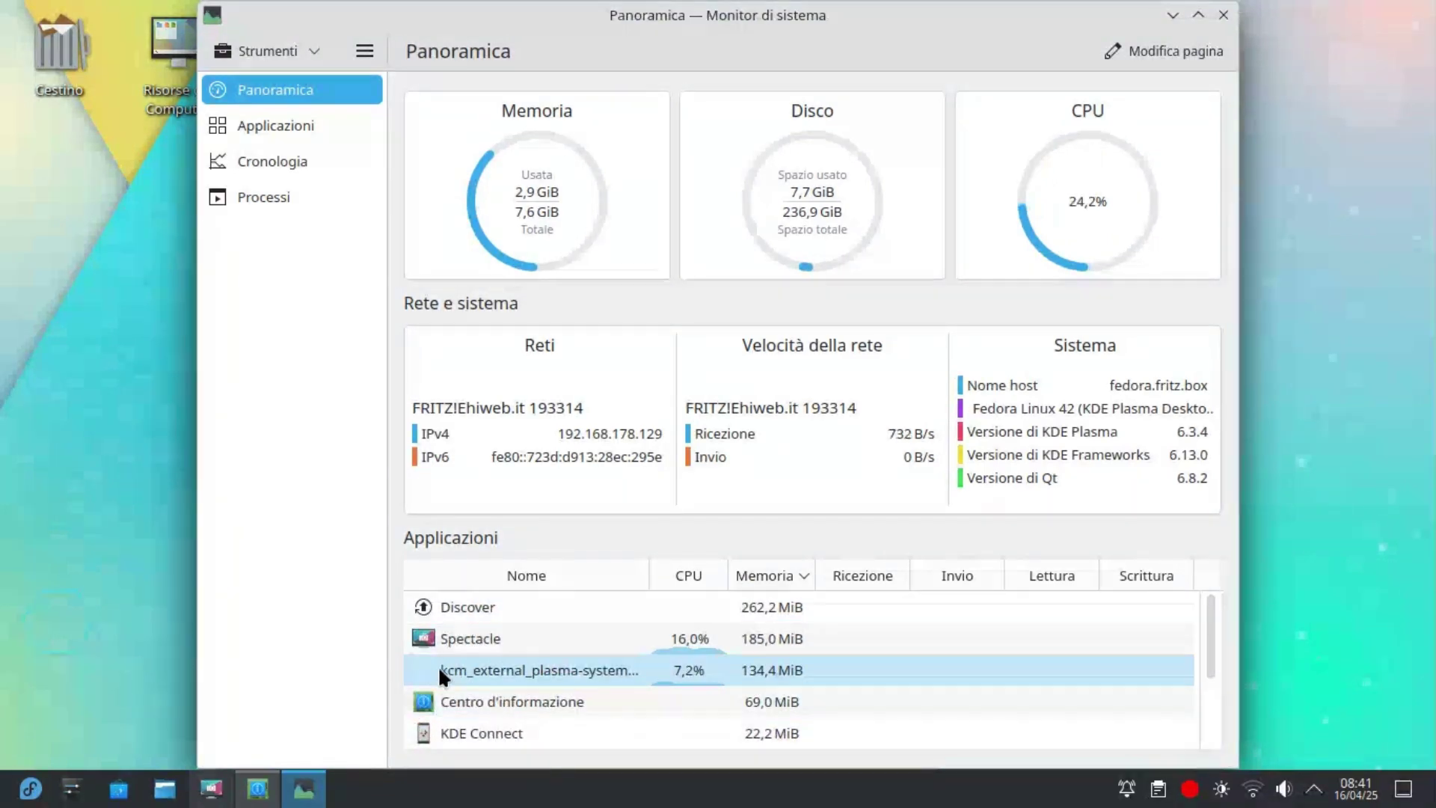
scroll(890, 658, down, 3)
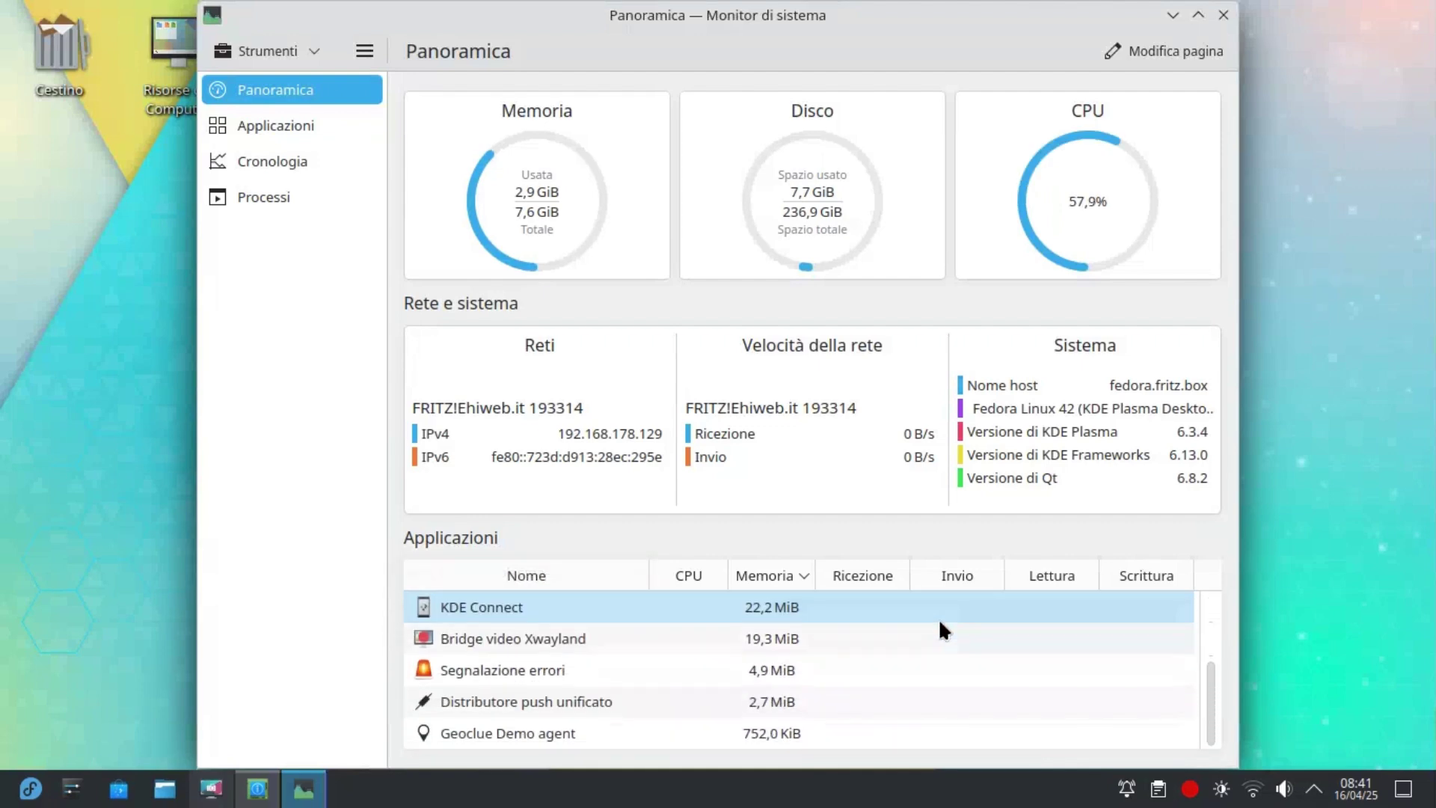
scroll(886, 692, up, 3)
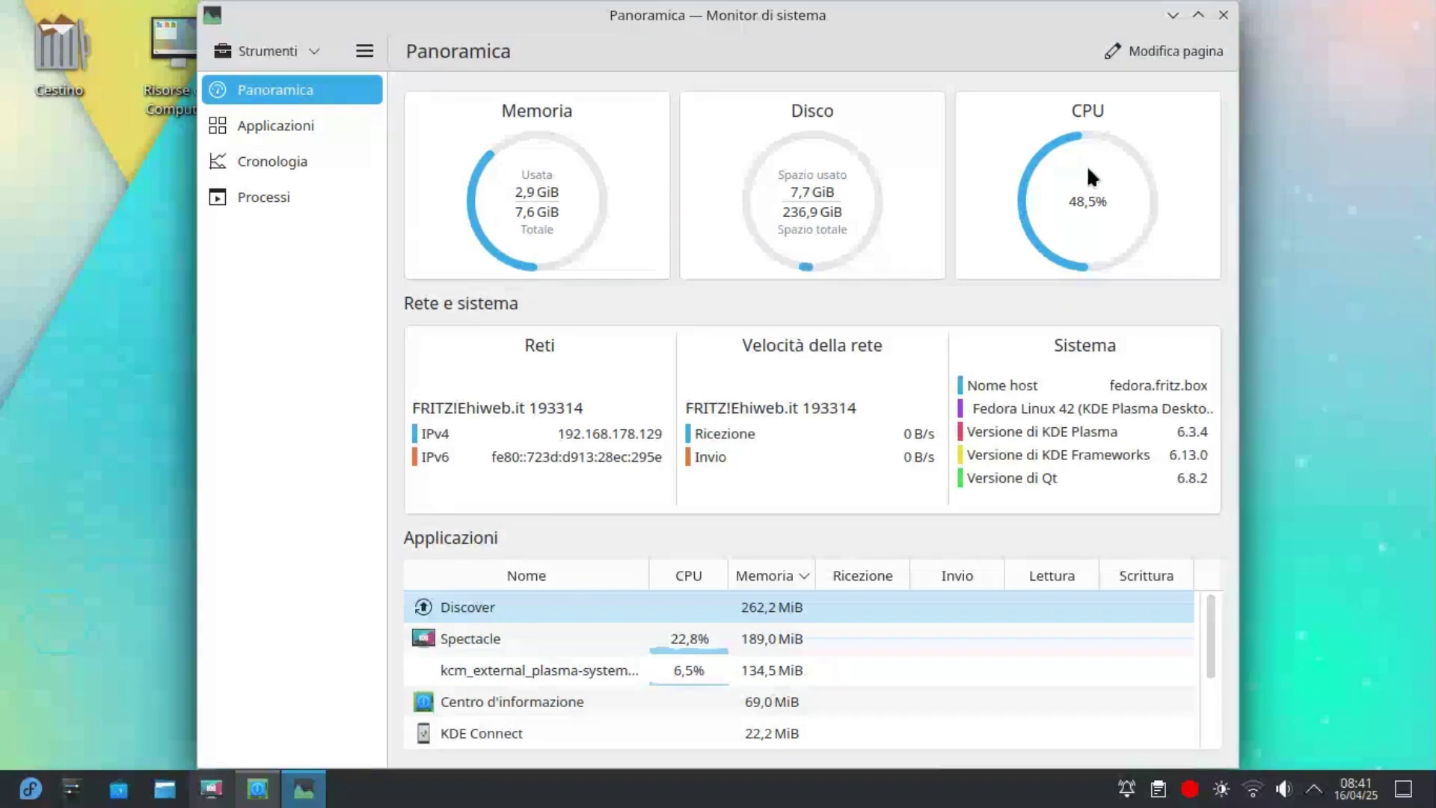
click(311, 126)
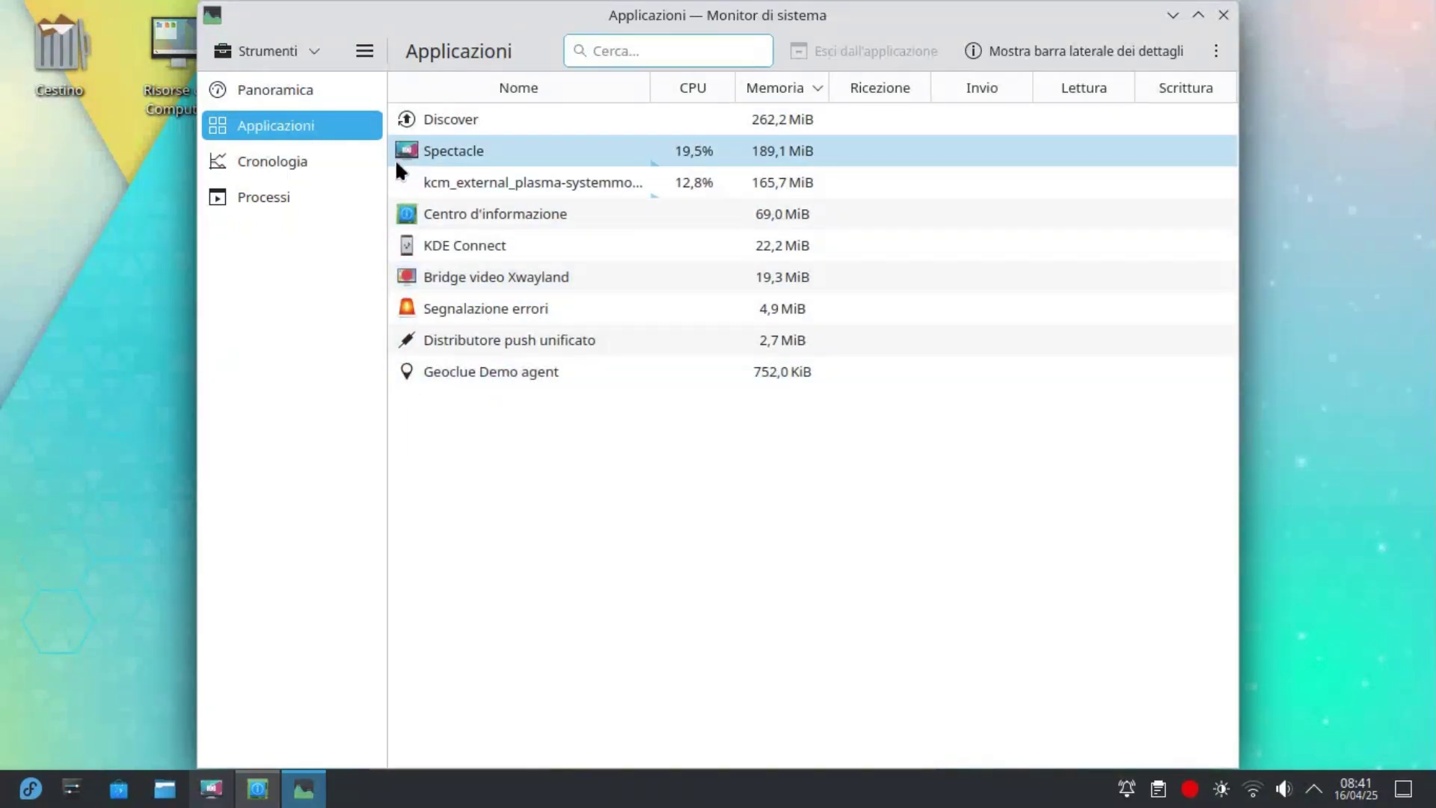
click(319, 168)
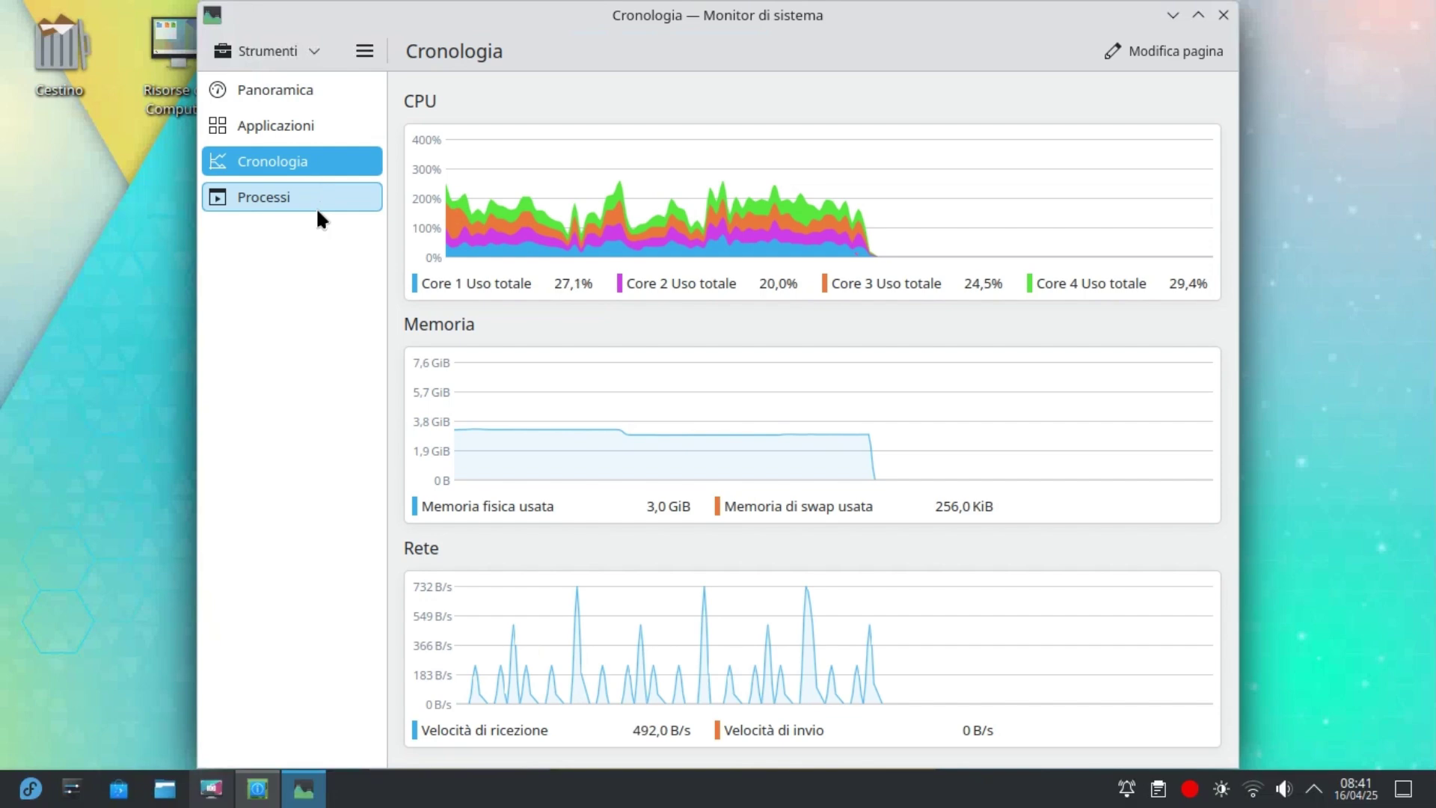
click(318, 212)
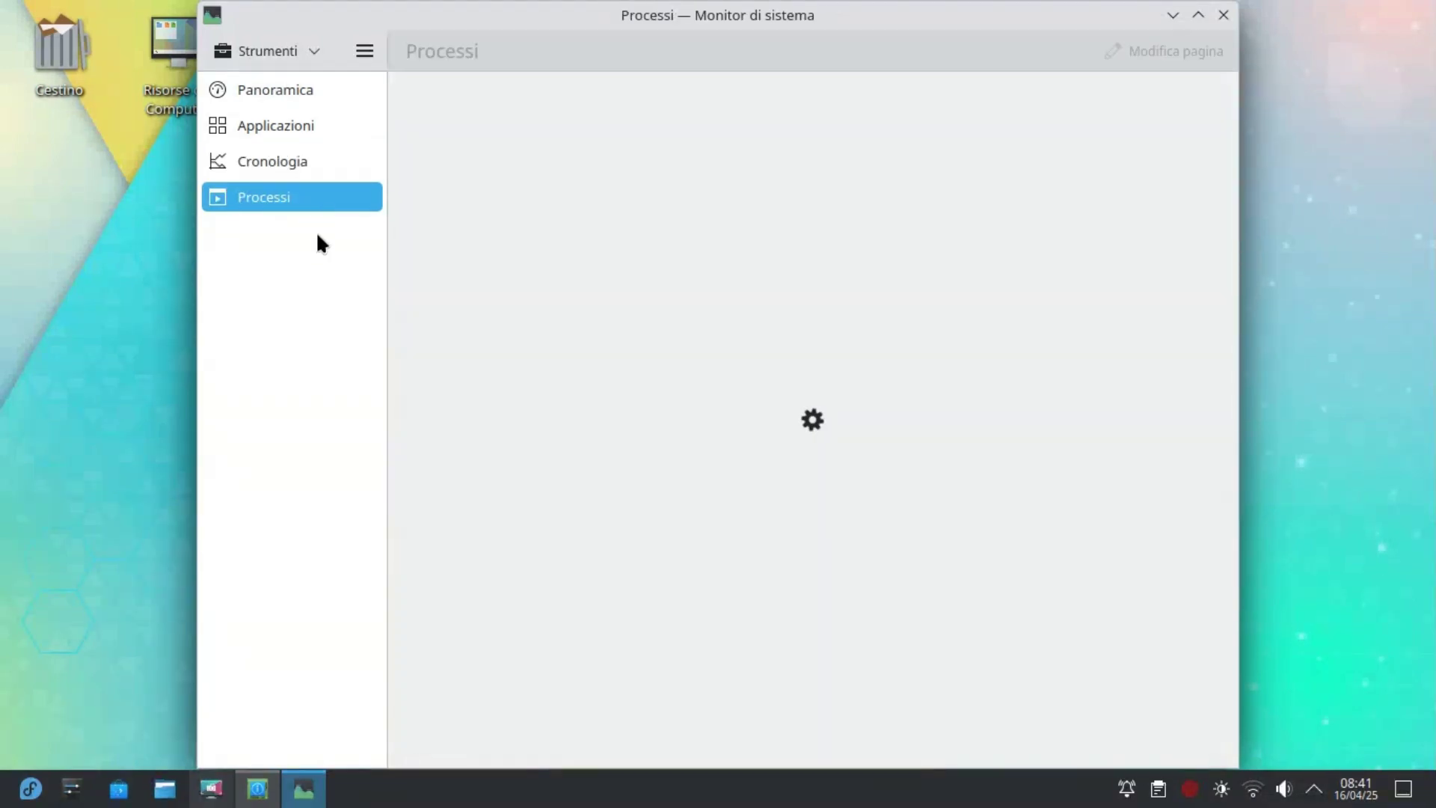
Step: Look through the system tray's hidden status items, the clipboard options and the notifications, closing each one again
click(1317, 789)
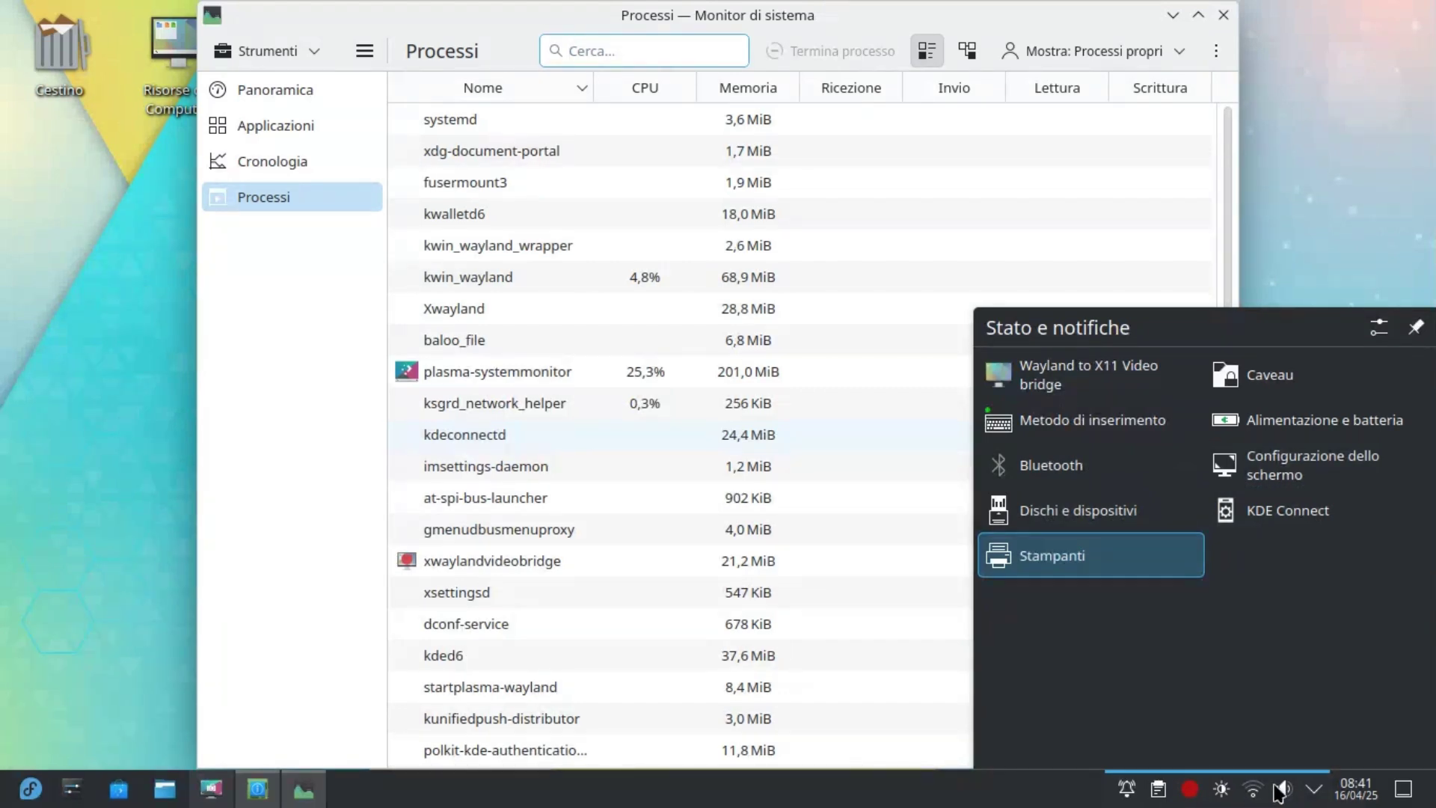
click(1316, 794)
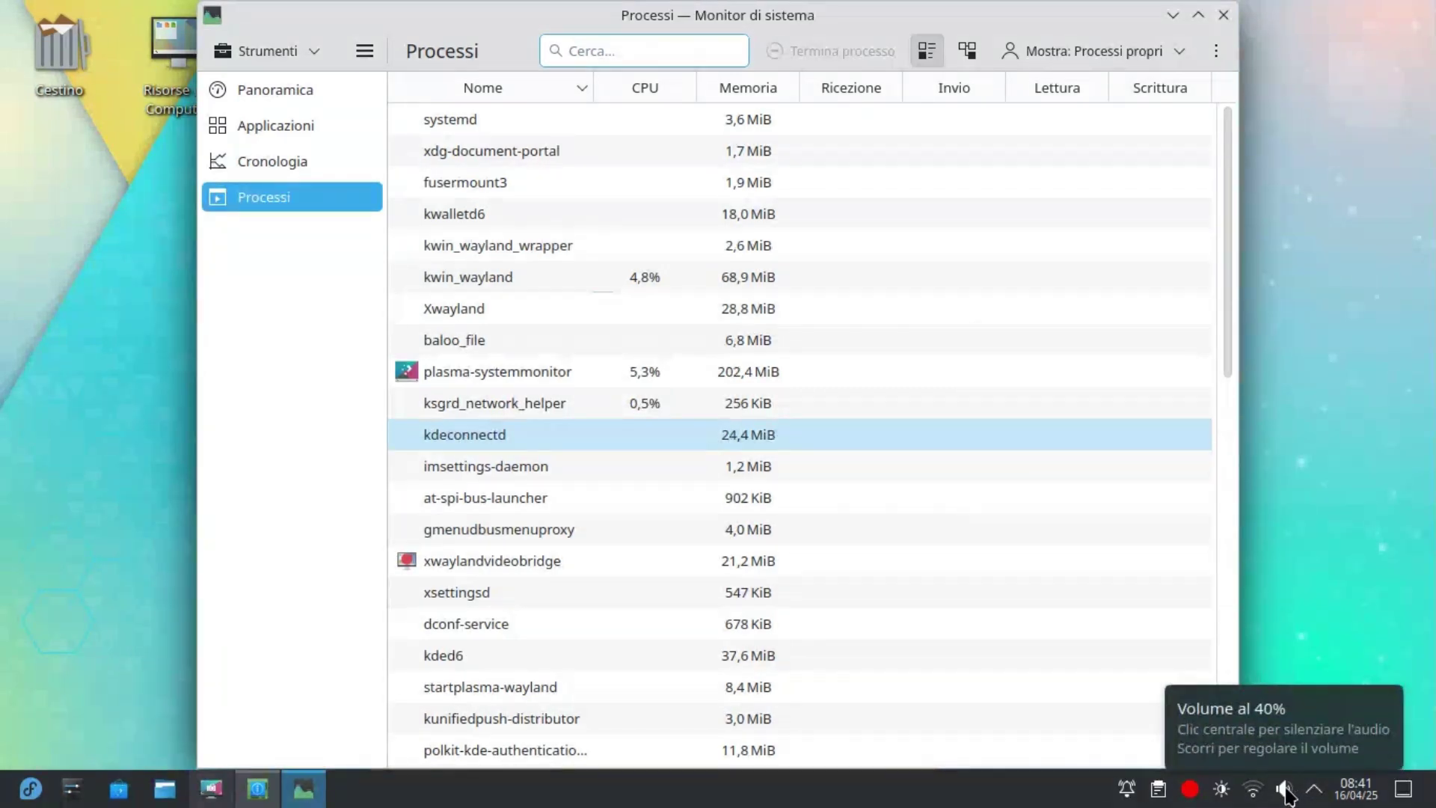
right_click(1156, 793)
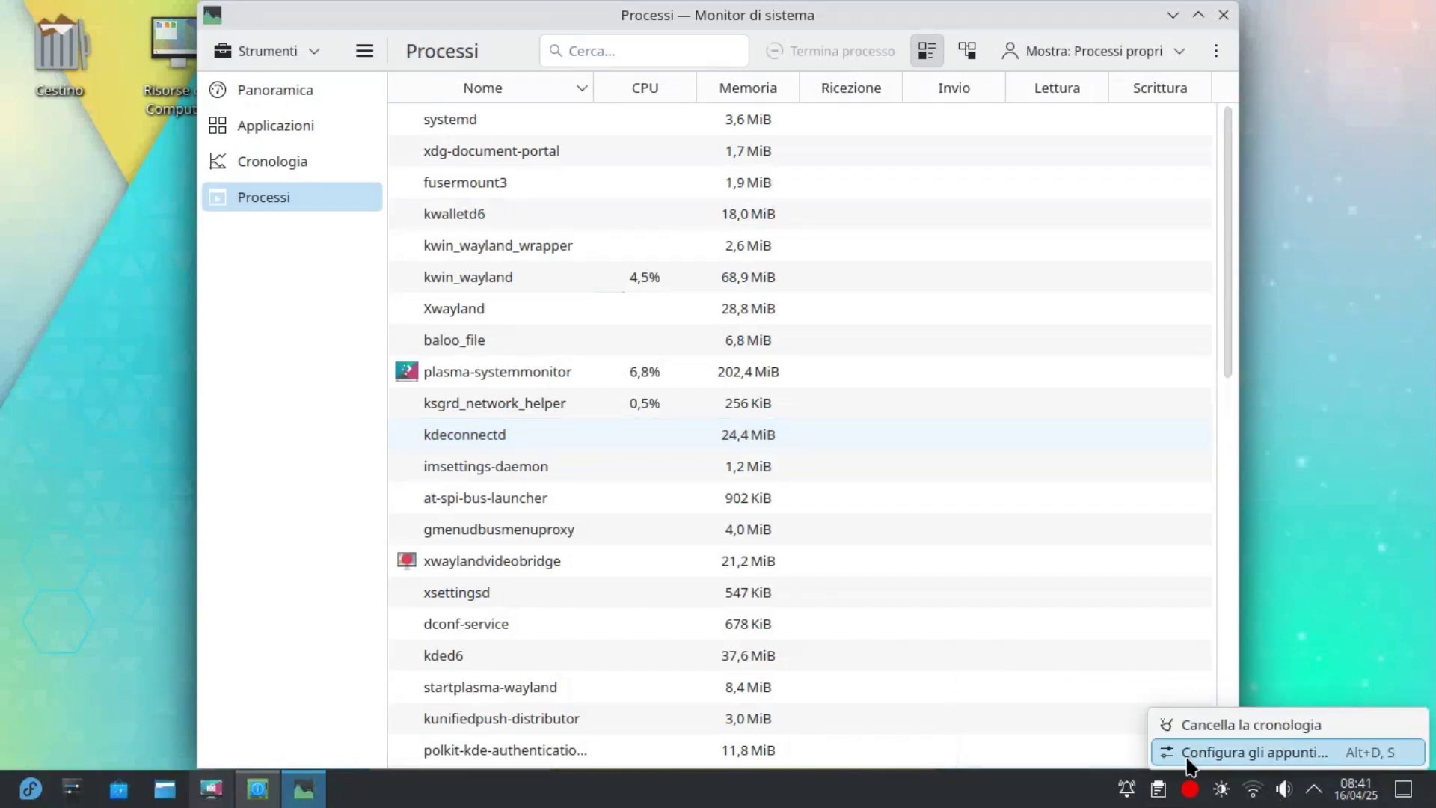
click(1124, 798)
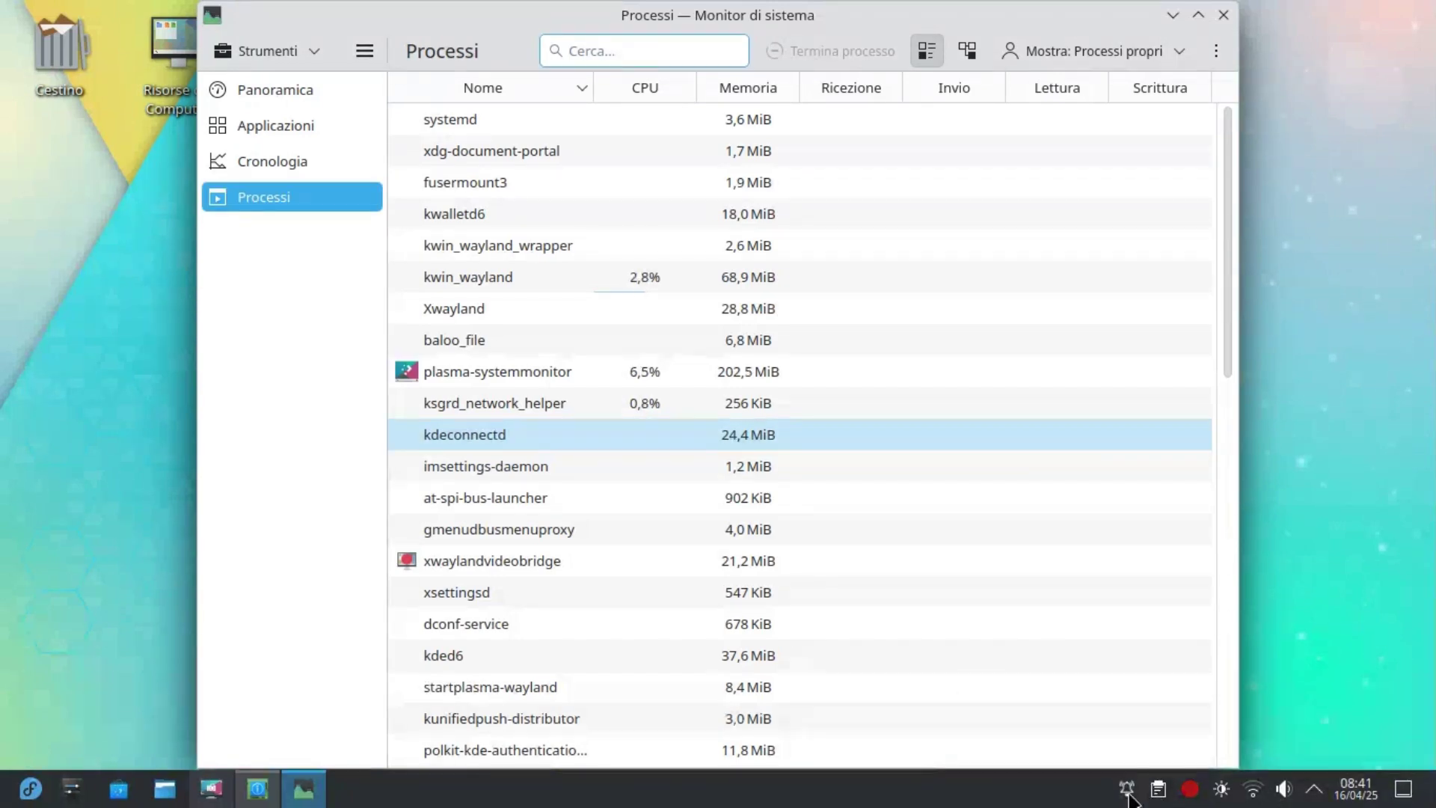
click(1127, 797)
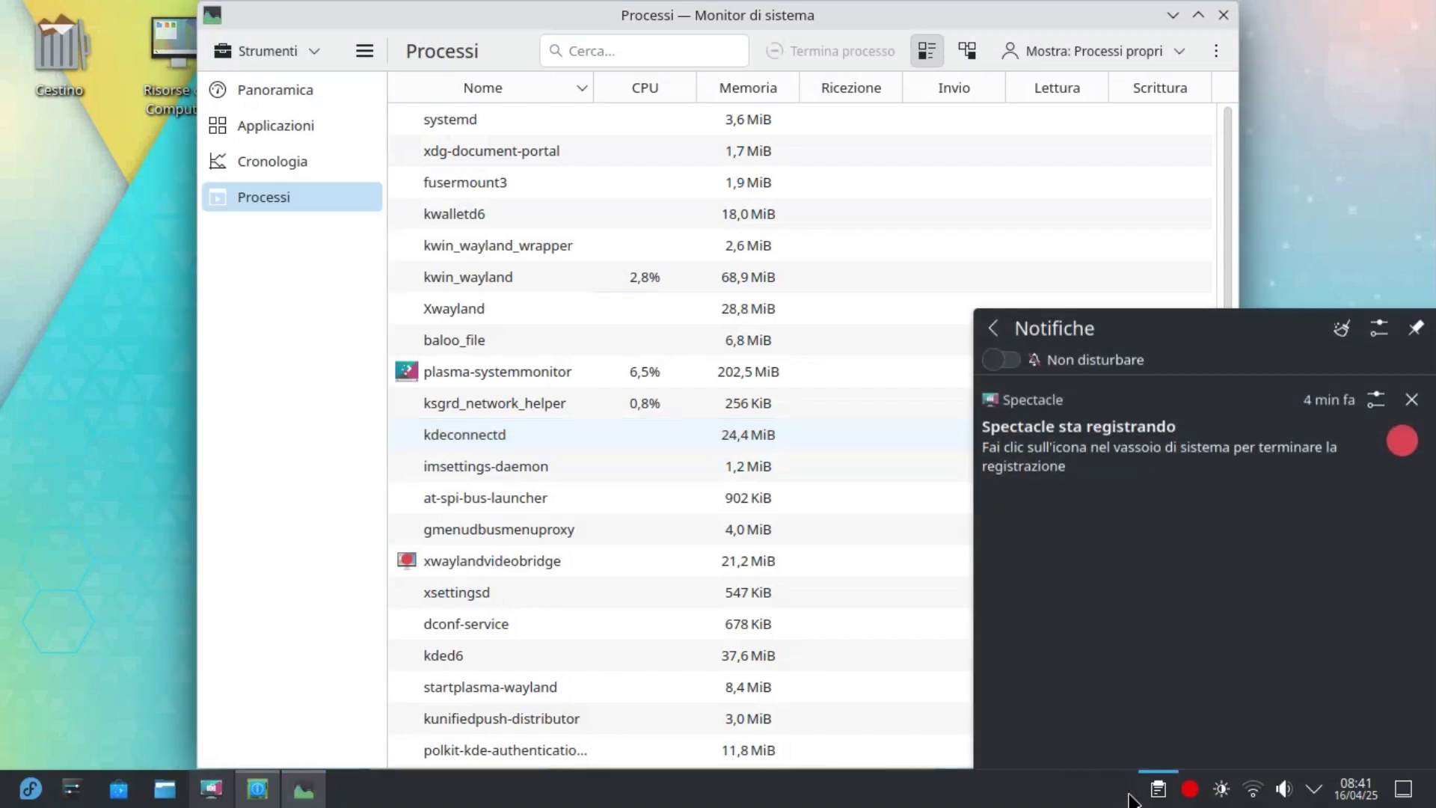
click(1128, 797)
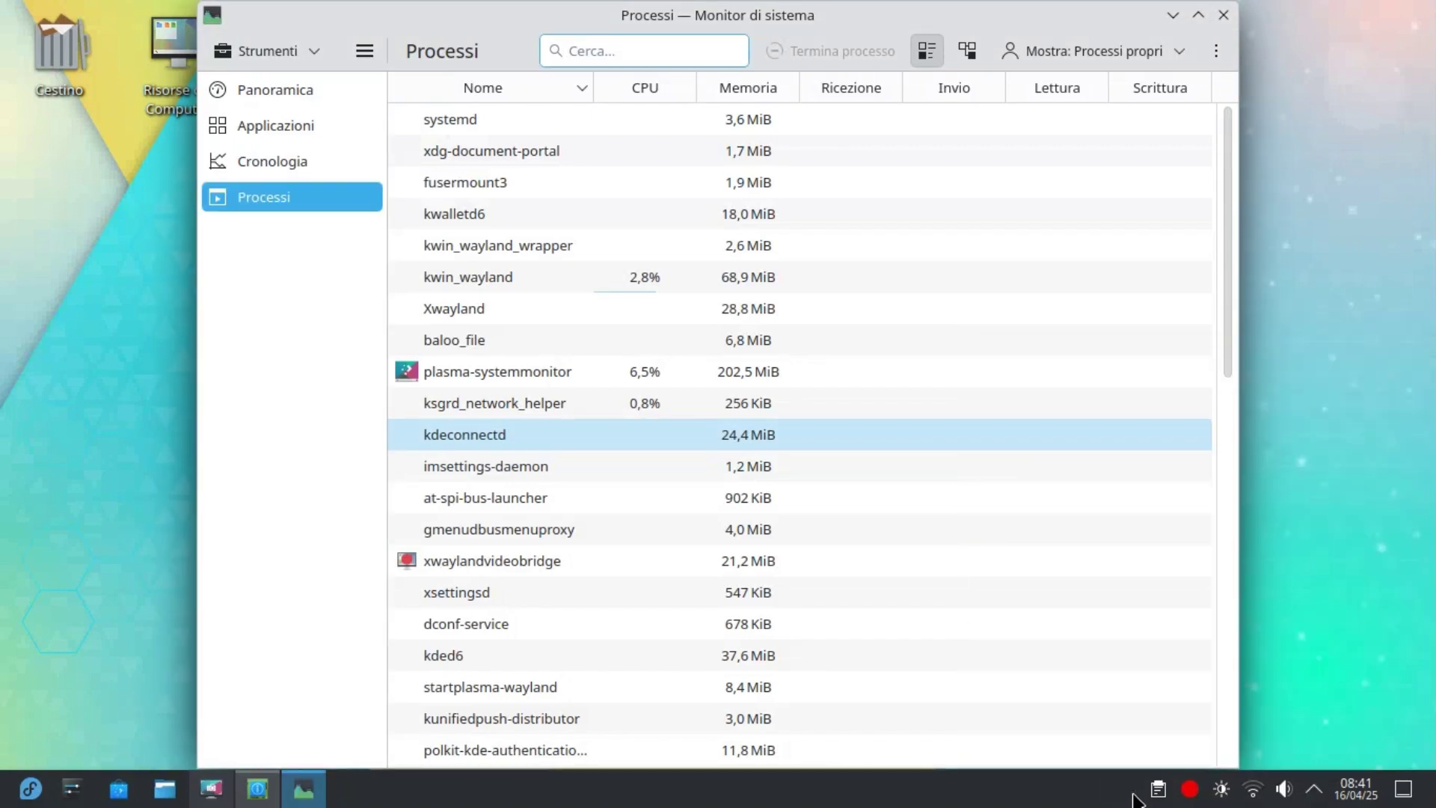
Step: Check the tray's hidden items and the clock's calendar, and briefly show the desktop before restoring the open windows
click(1315, 792)
click(1355, 791)
click(1402, 792)
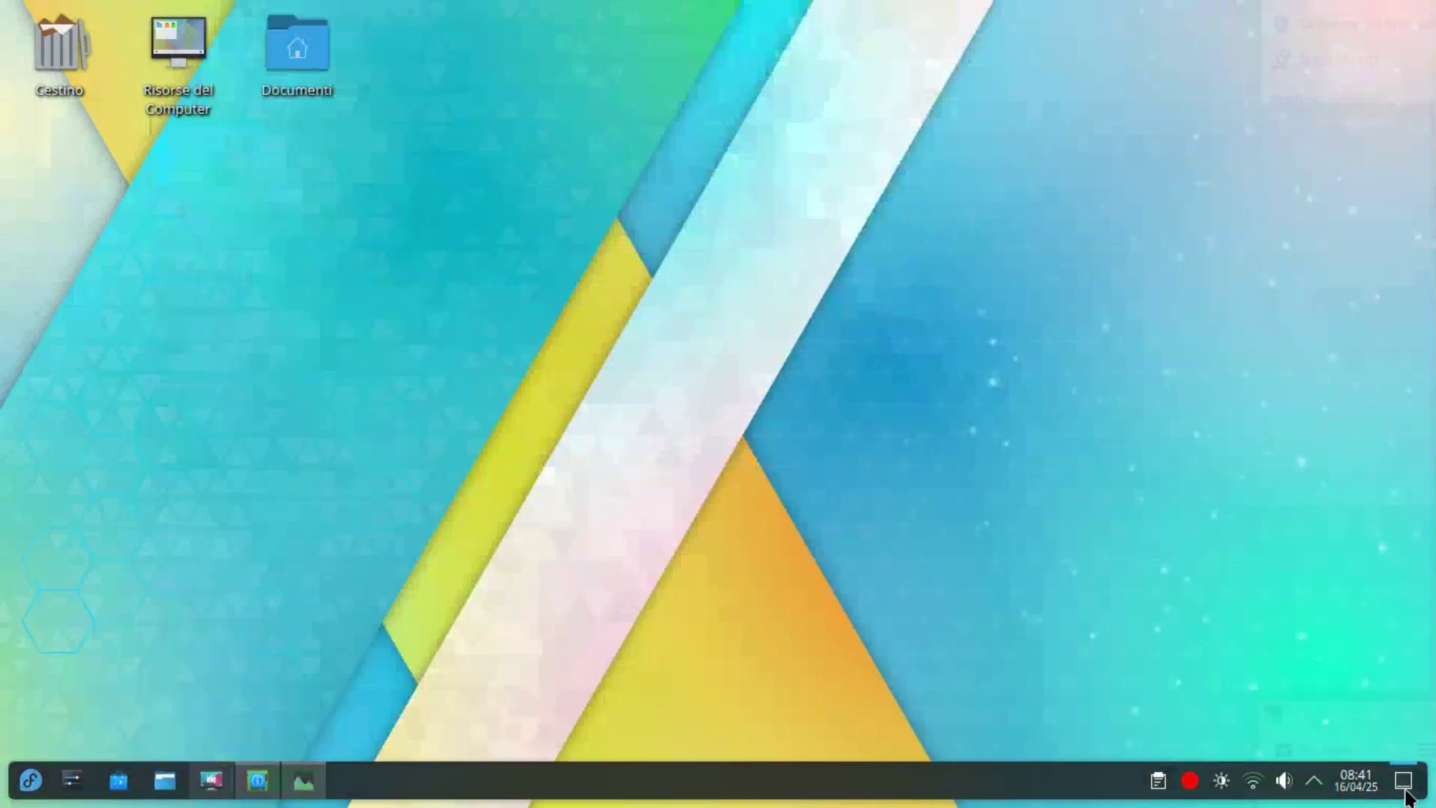
click(1404, 793)
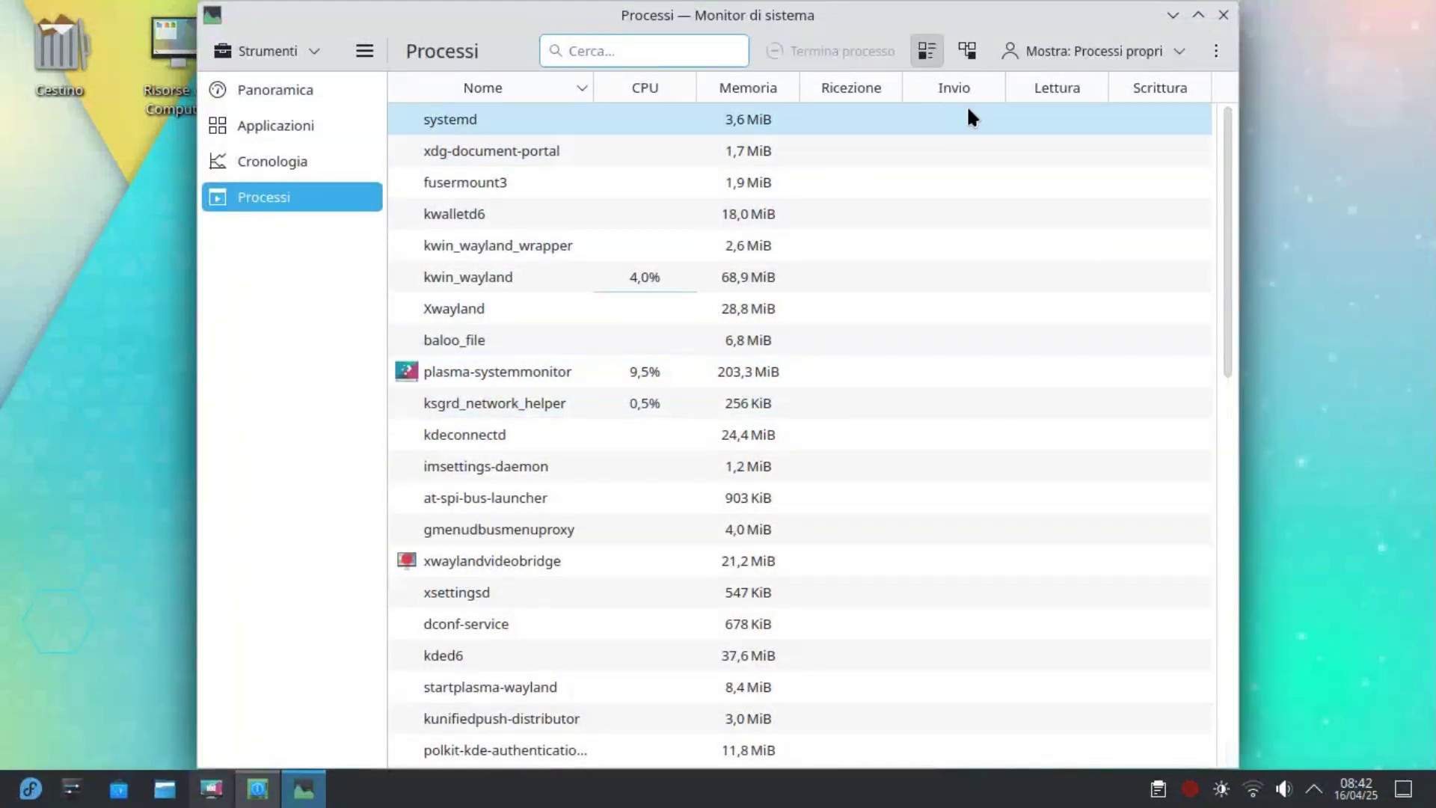
Step: Maximize and restore the Monitor di sistema window, snap it to a quarter of the desktop and move it out of the tile
click(1199, 16)
click(1408, 15)
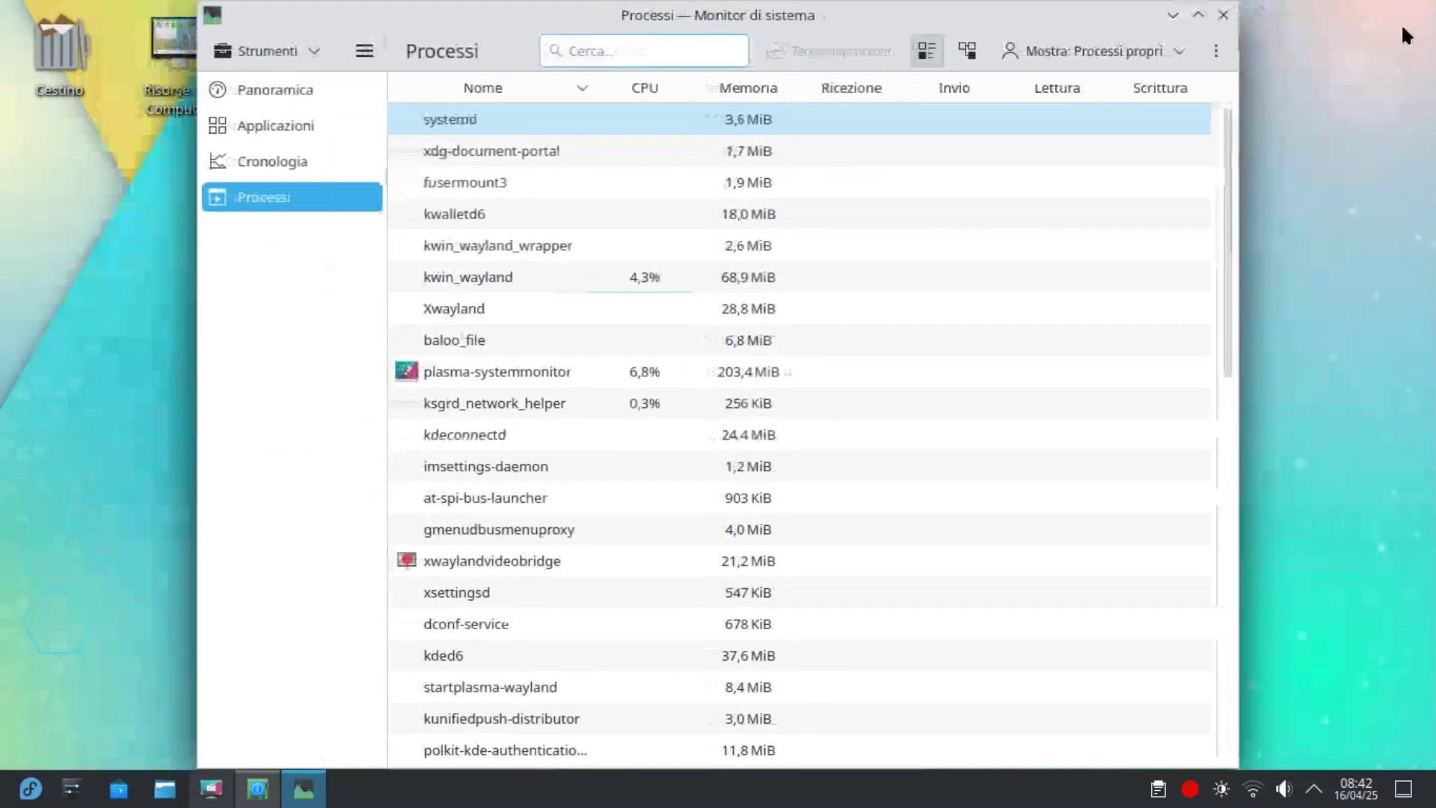
drag(1025, 24, 1433, 210)
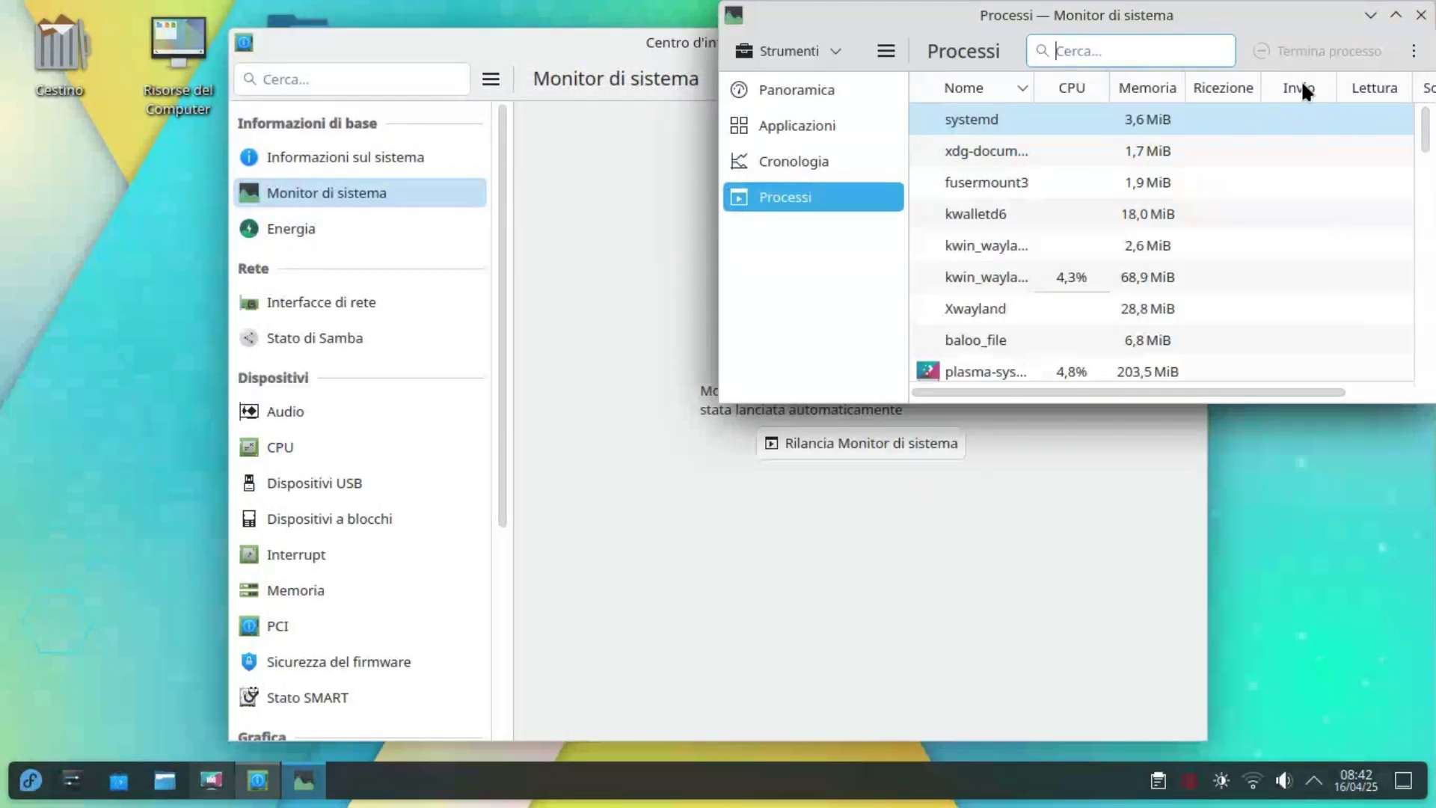
drag(1303, 15, 1084, 27)
Step: Switch to Centro d'informazione and view its Energia, Interfacce di rete, CPU and Audio pages
click(943, 102)
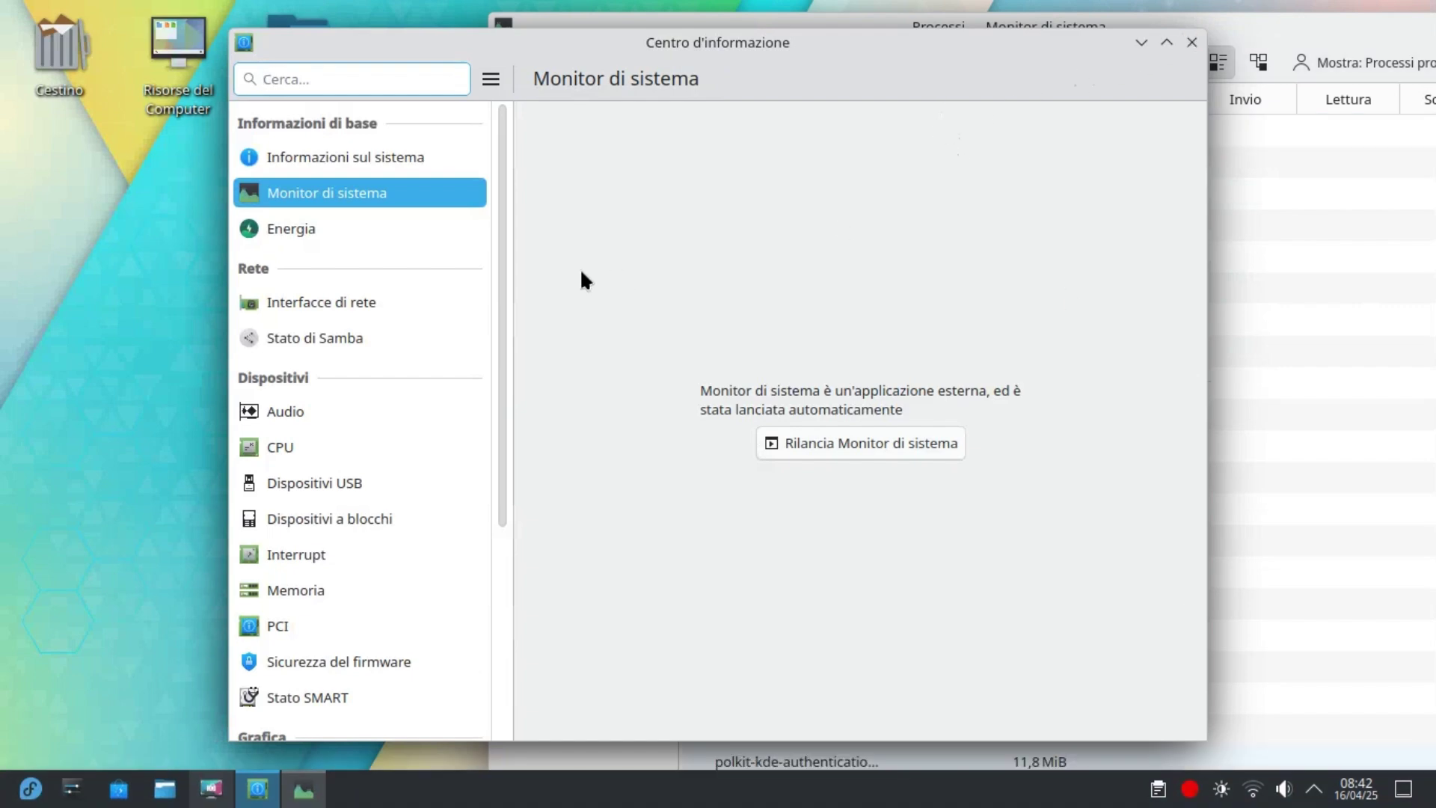
click(367, 234)
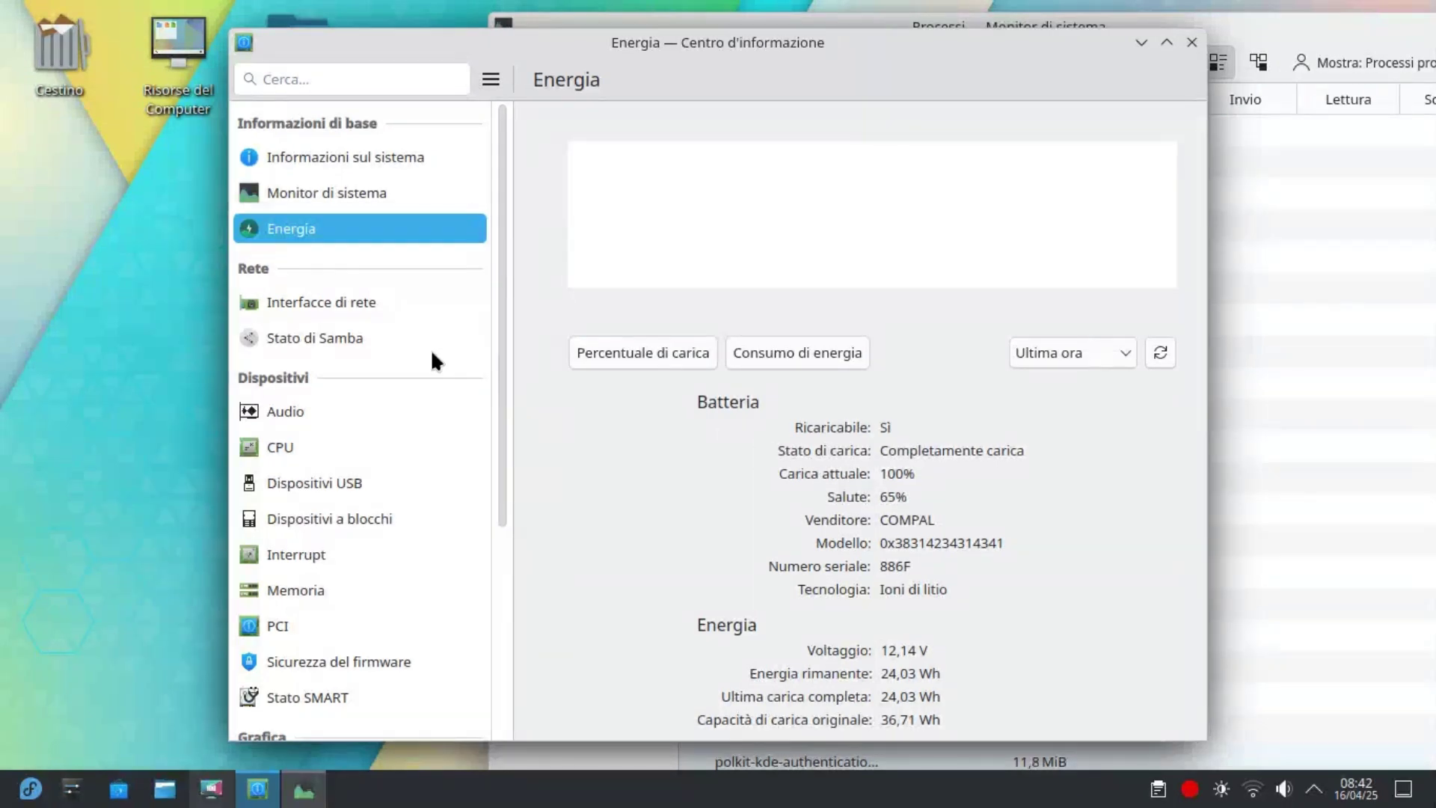
click(432, 307)
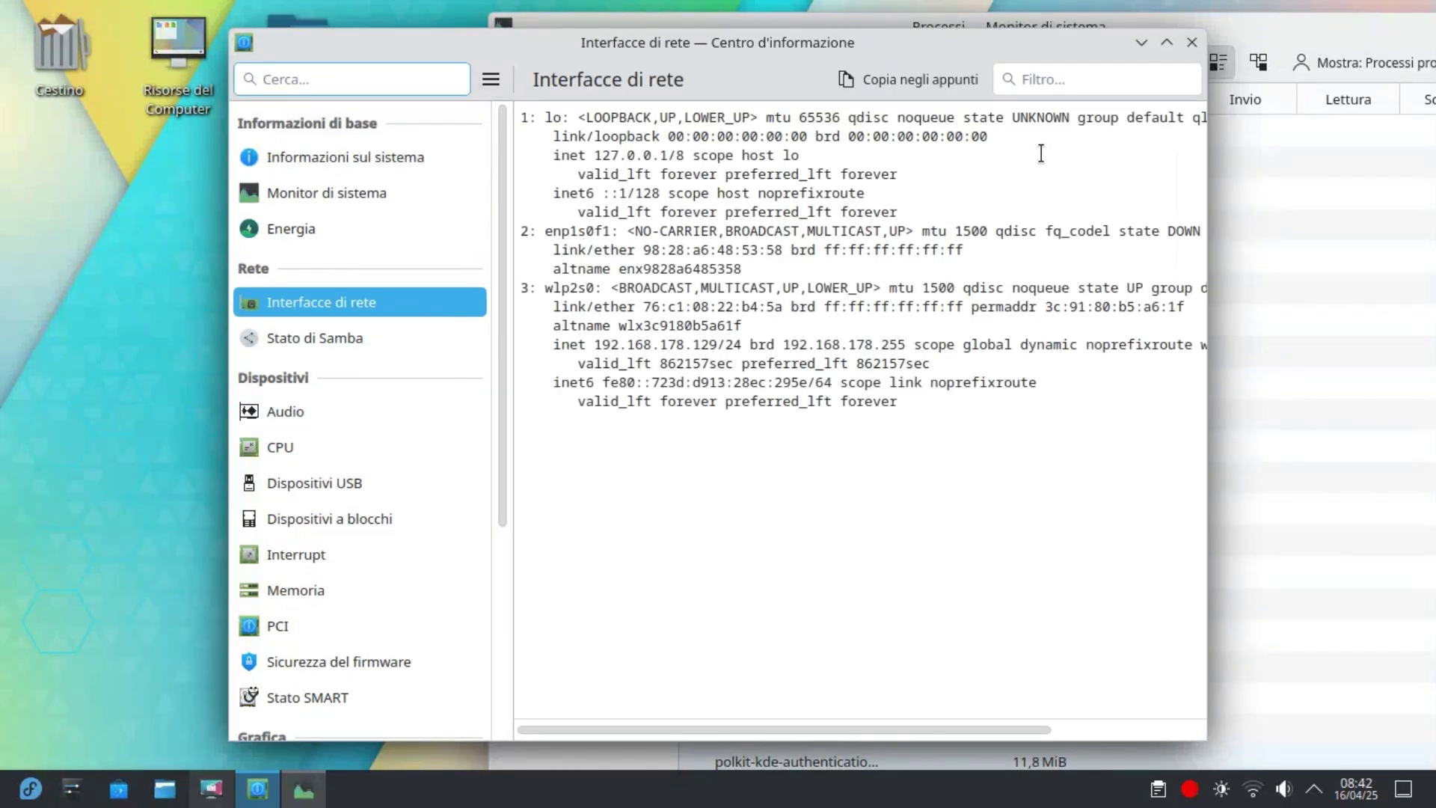
click(374, 448)
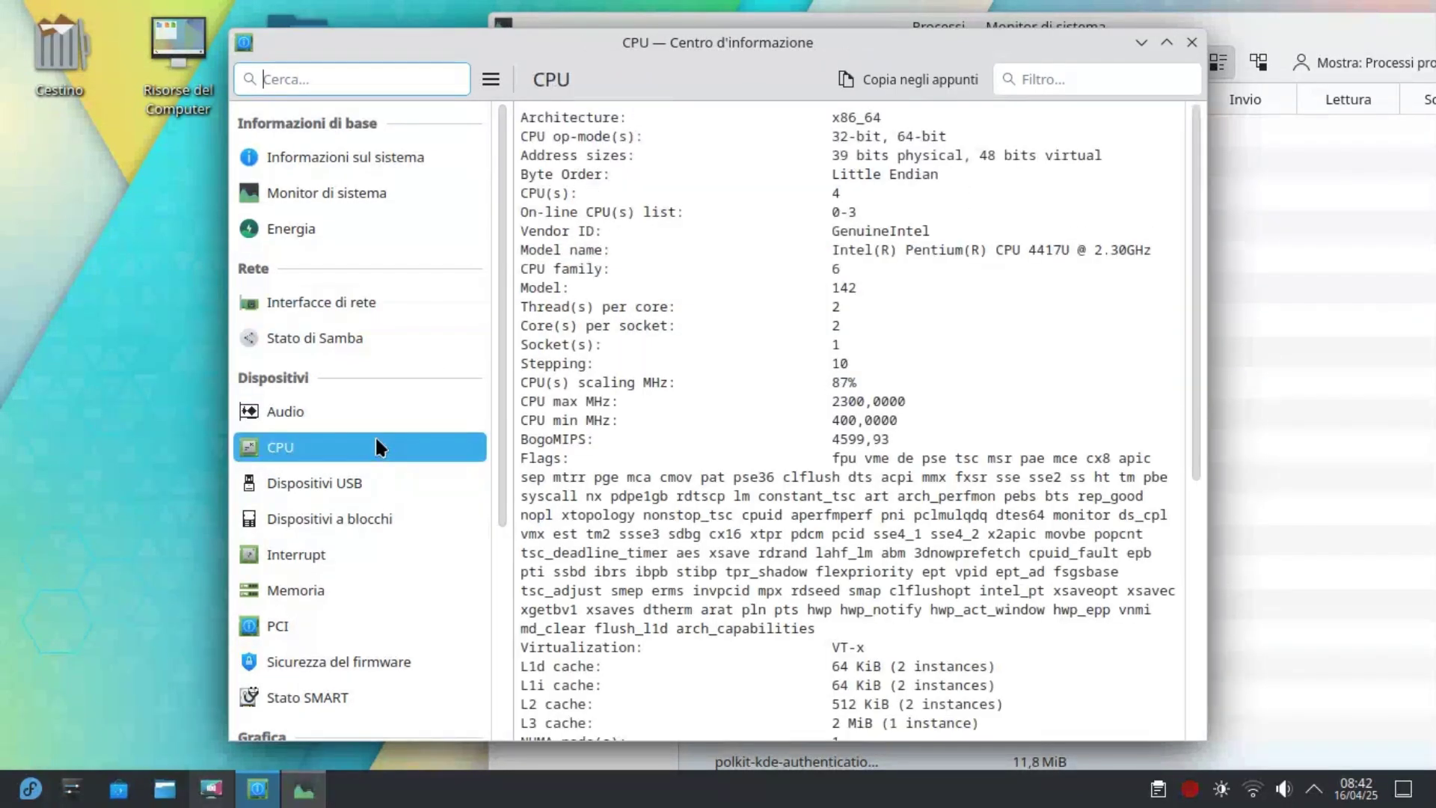
click(329, 412)
Step: Close the Centro d'informazione and Monitor di sistema windows
click(1192, 42)
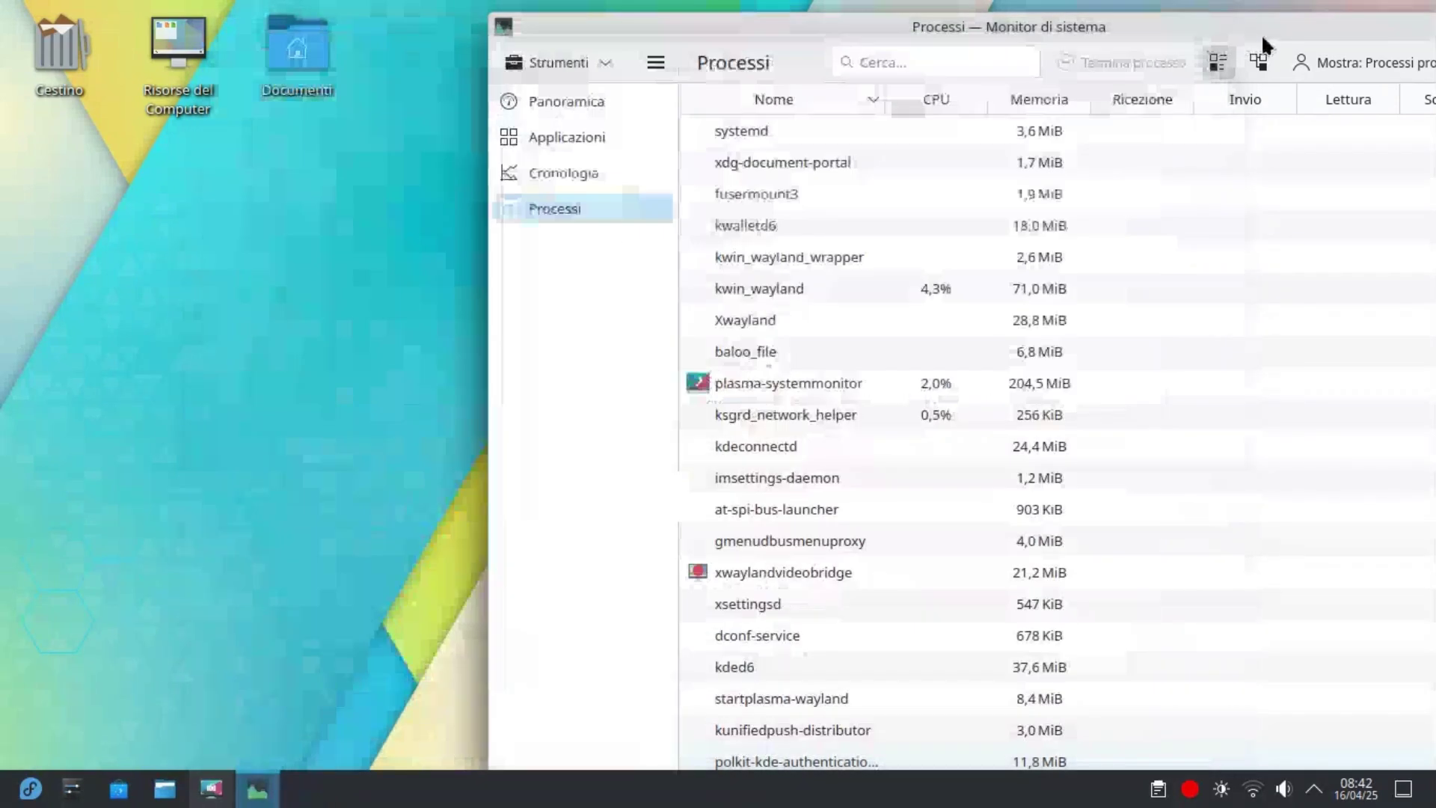
click(1189, 39)
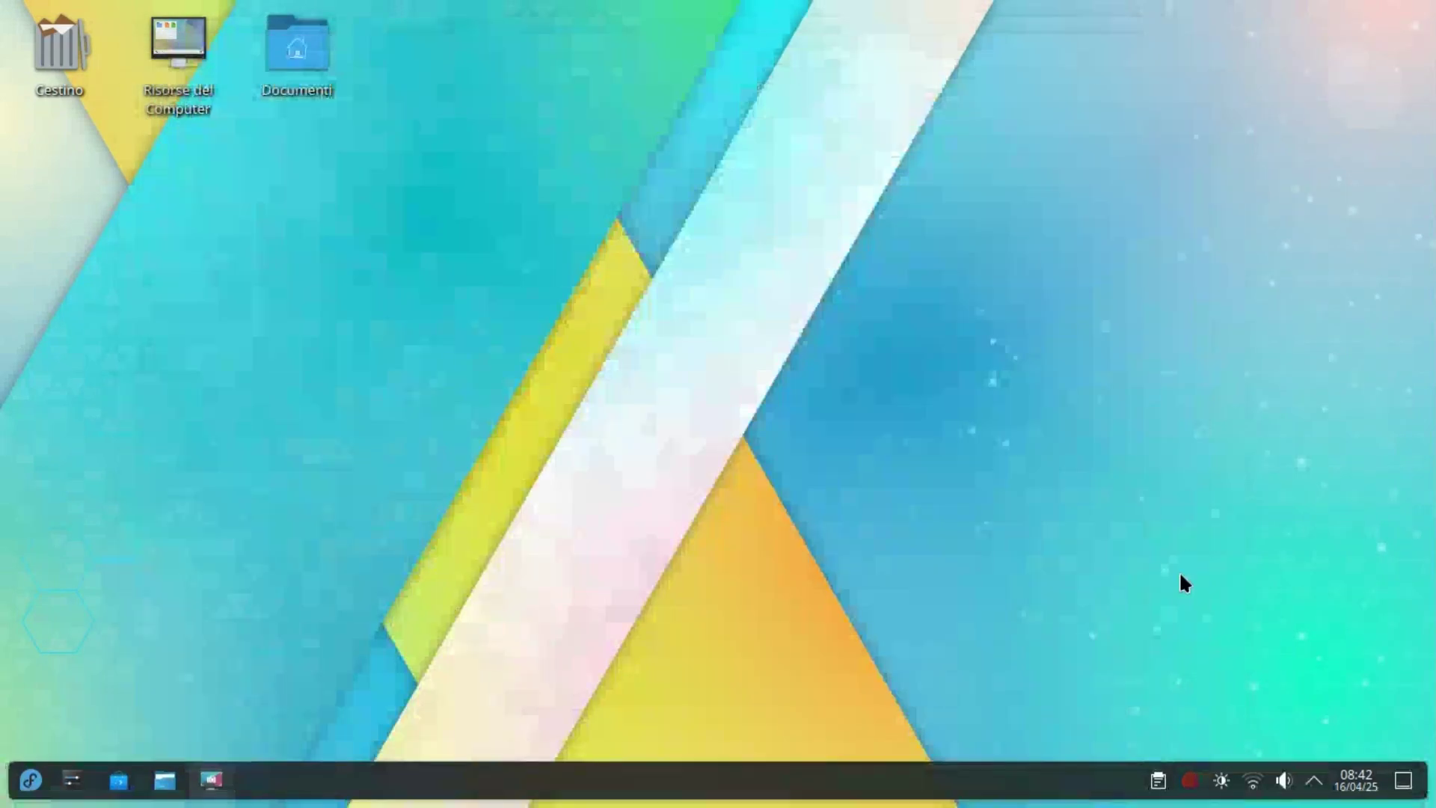